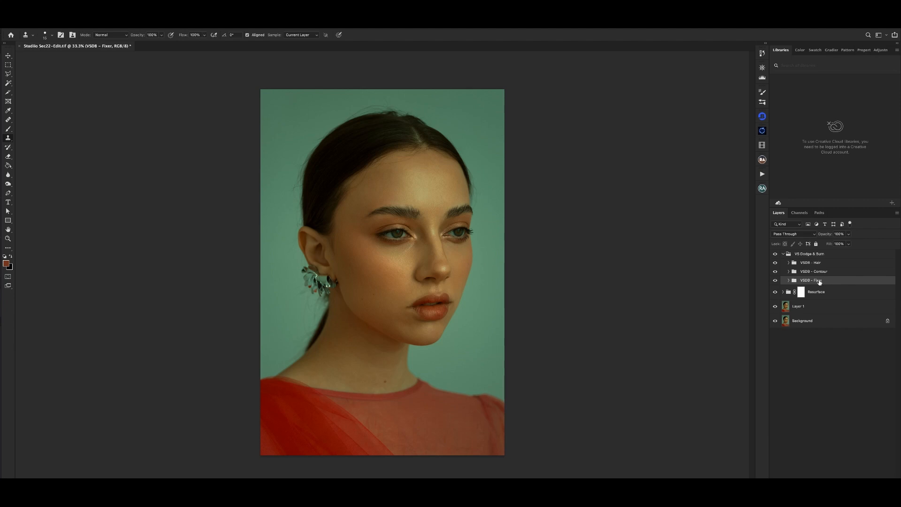
Examine the curves of the dodge and burn layers in the VSDB - Fixer group.
click(821, 273)
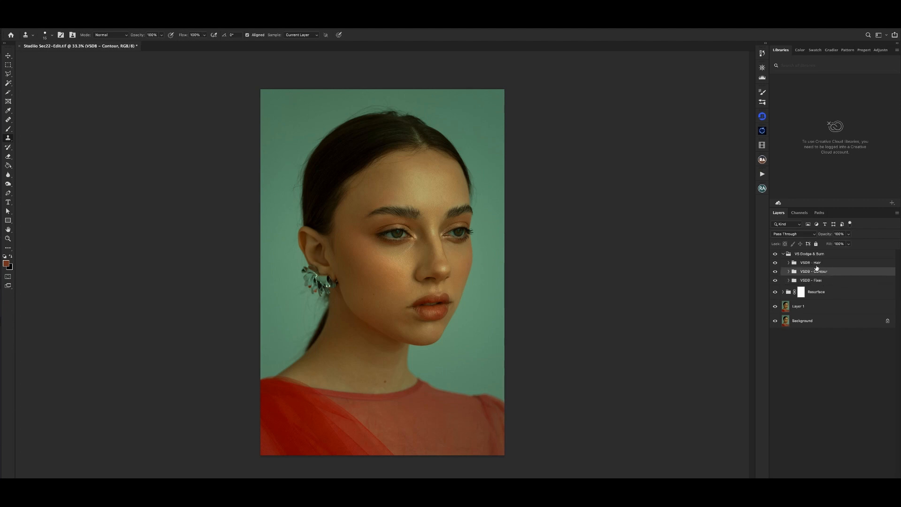
click(789, 280)
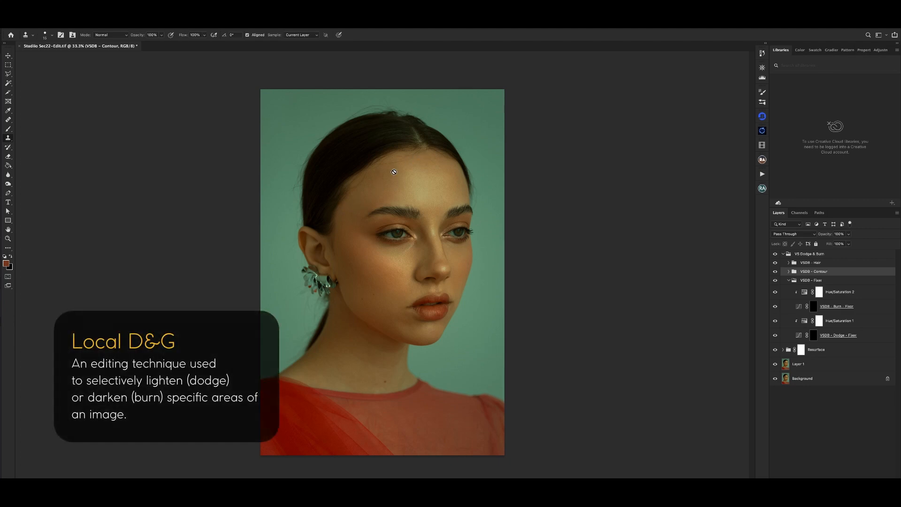
key(ctrl+plus)
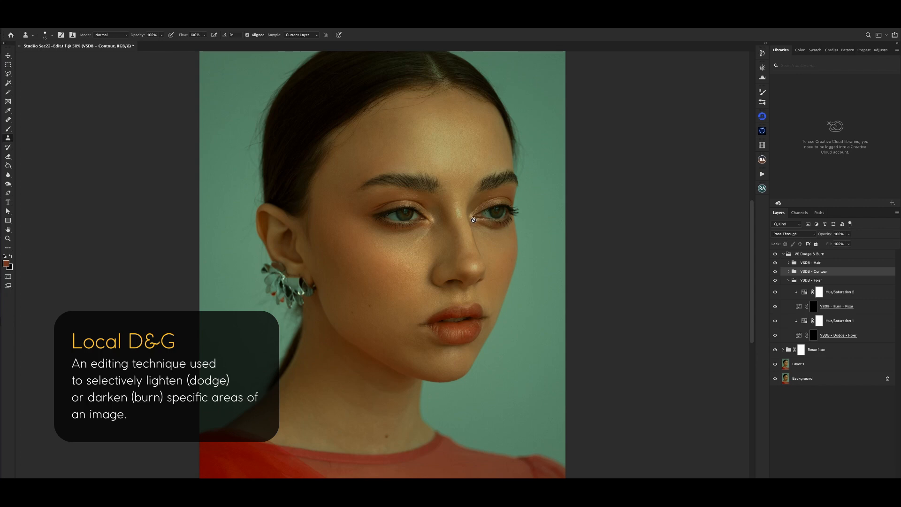
click(817, 337)
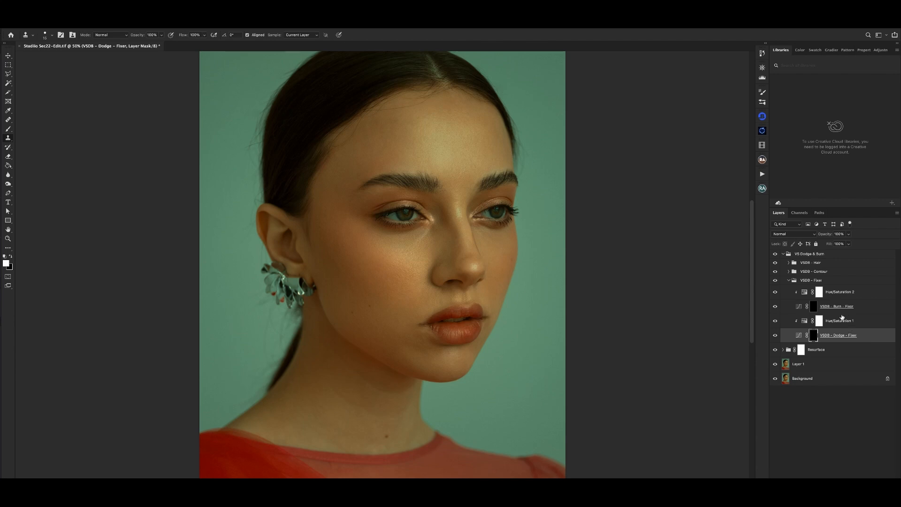
click(814, 307)
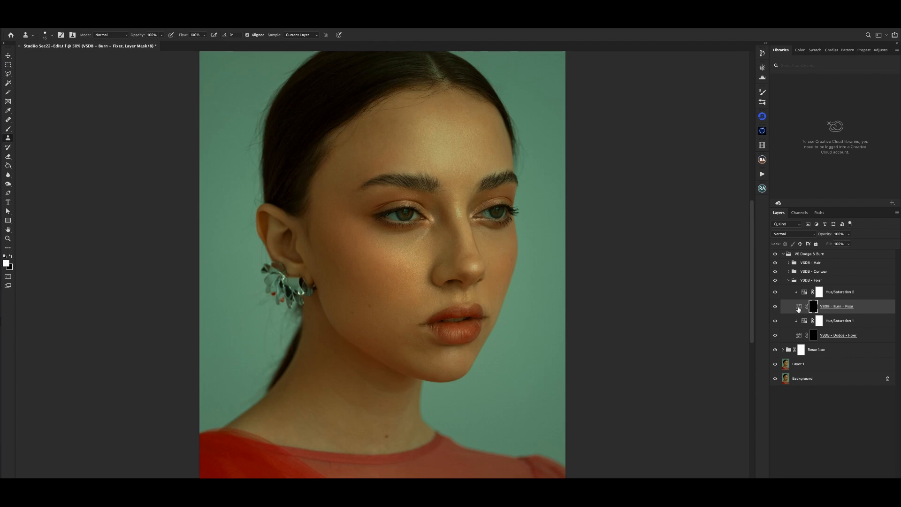
click(799, 307)
click(798, 336)
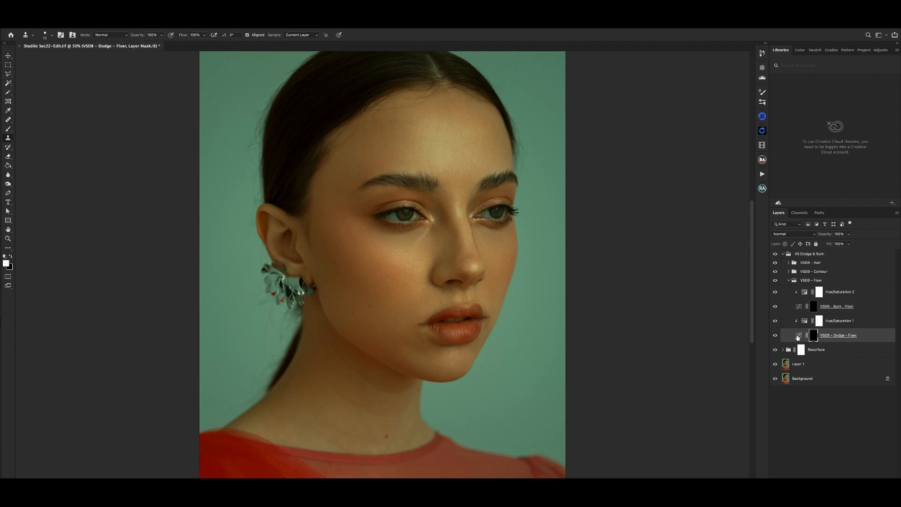
click(869, 51)
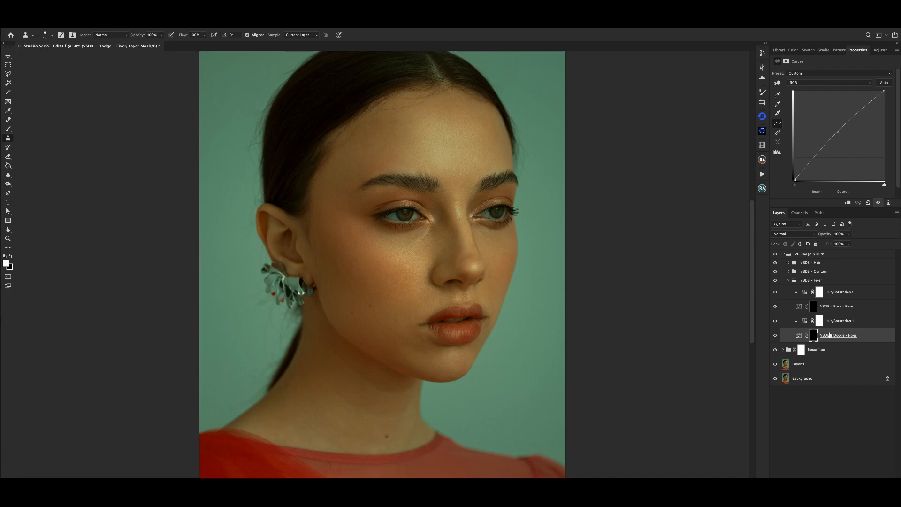
drag(839, 138, 840, 118)
click(799, 307)
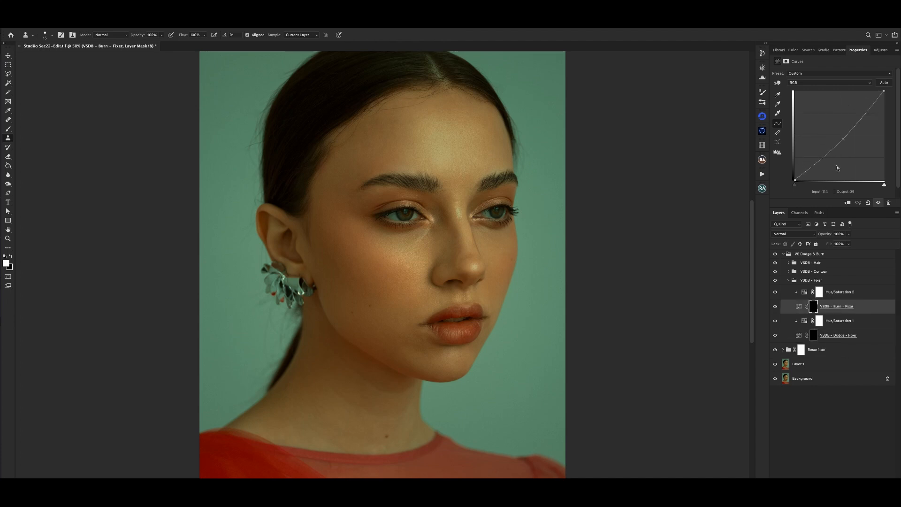
drag(841, 132, 838, 151)
Review the layer masks of the Fixer dodge and burn curves and the settings of their clipped Hue/Saturation adjustments.
click(813, 309)
click(814, 340)
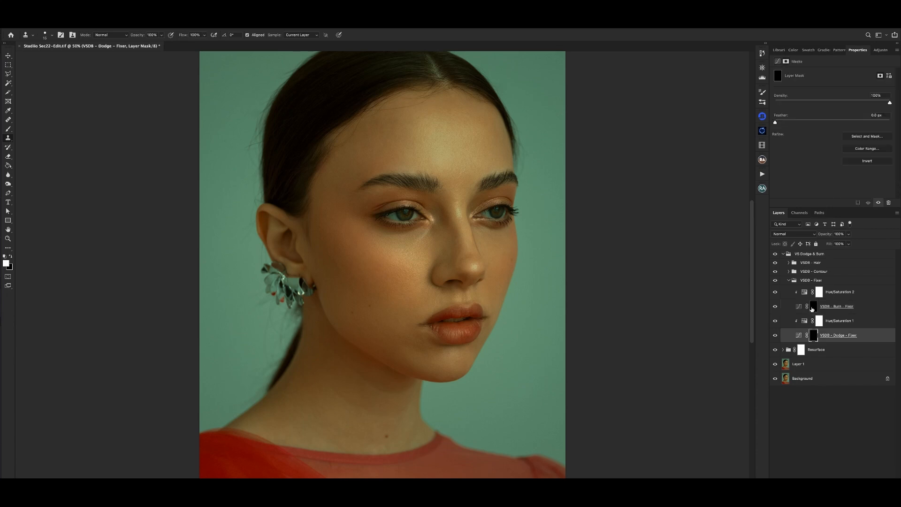
click(813, 310)
click(814, 335)
click(805, 322)
click(803, 294)
click(805, 323)
click(804, 293)
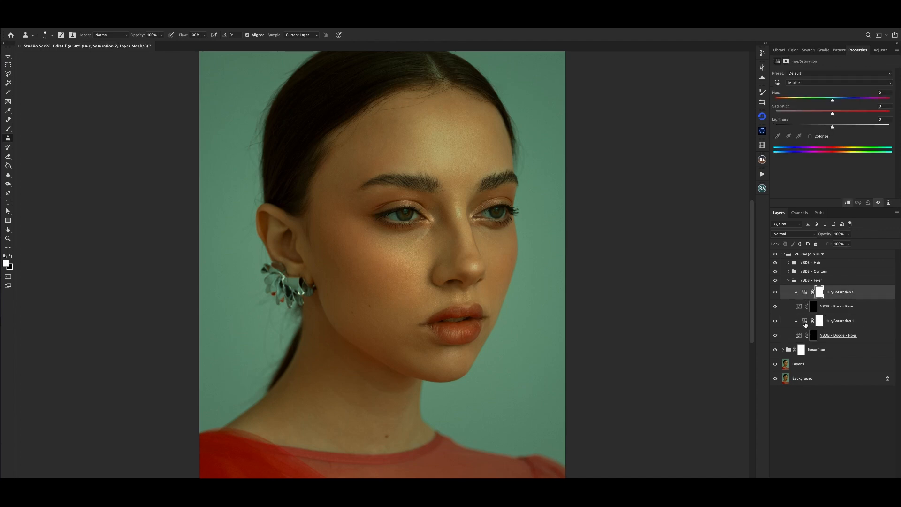
click(805, 323)
click(814, 336)
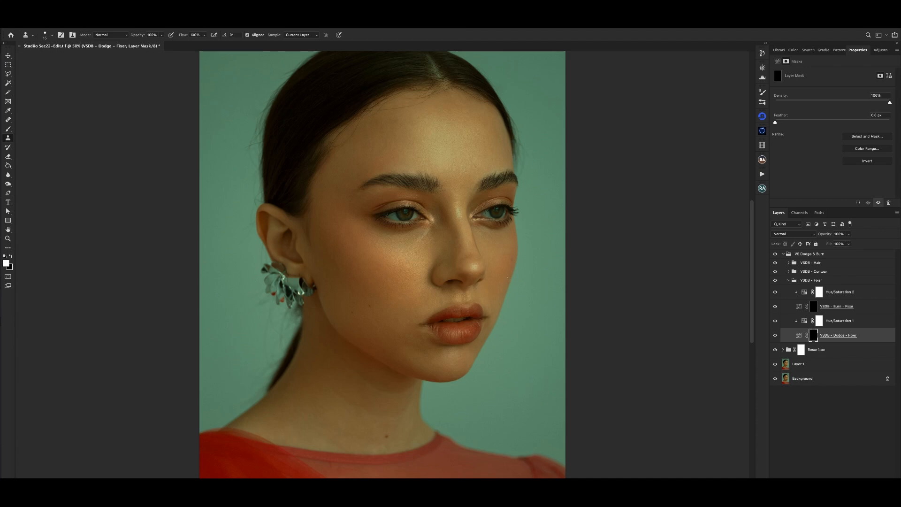
Inspect the face up close alongside the Burn - Fixer mask and the Hue/Saturation 1 and 2 layers.
key(super+plus)
drag(470, 231, 433, 225)
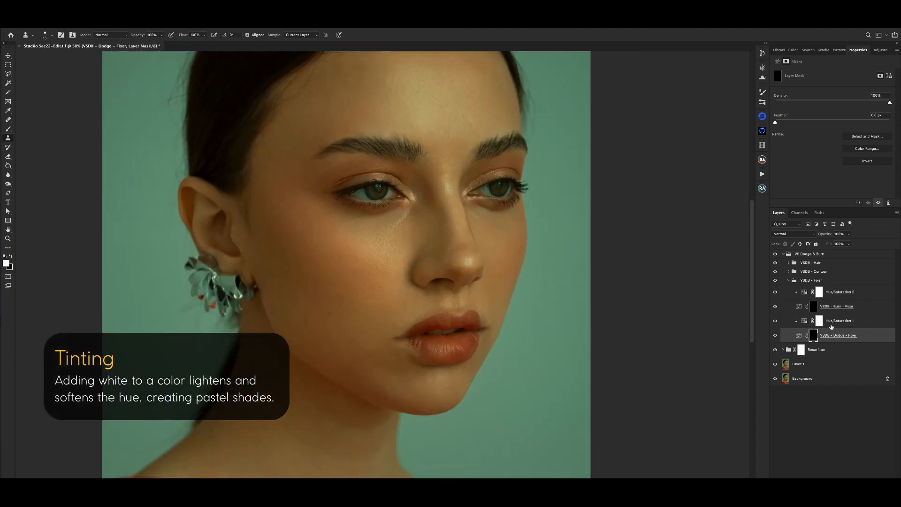
click(815, 309)
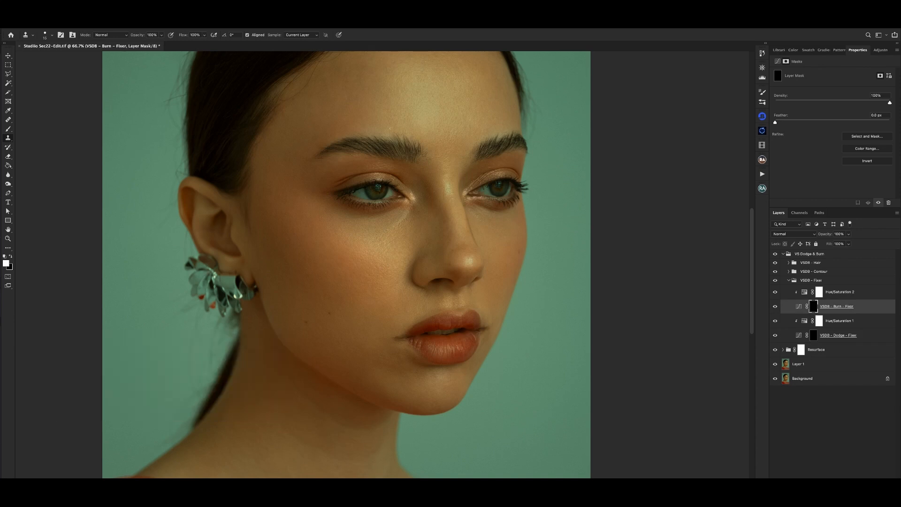
drag(394, 104, 380, 160)
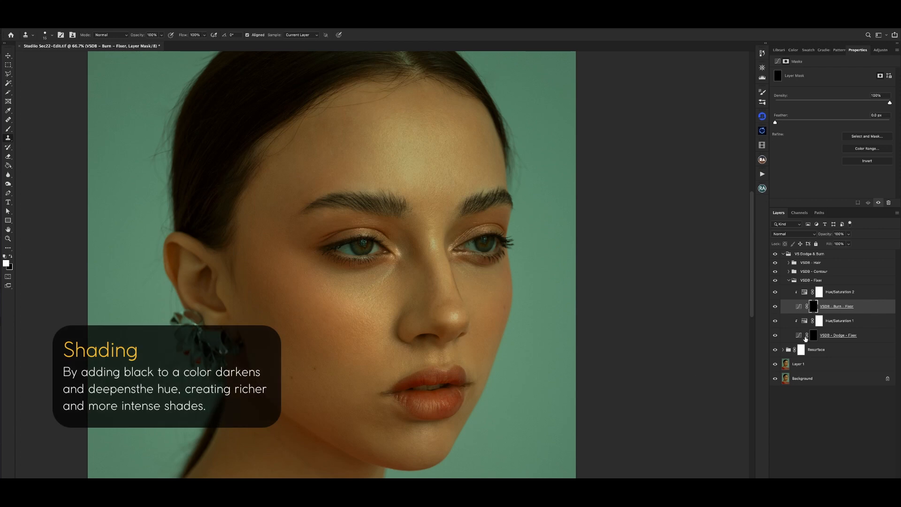
click(819, 322)
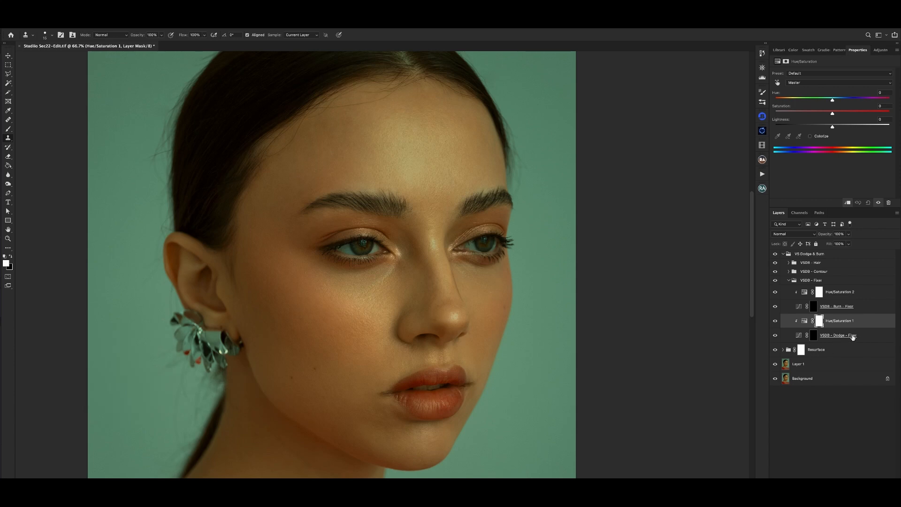
click(851, 292)
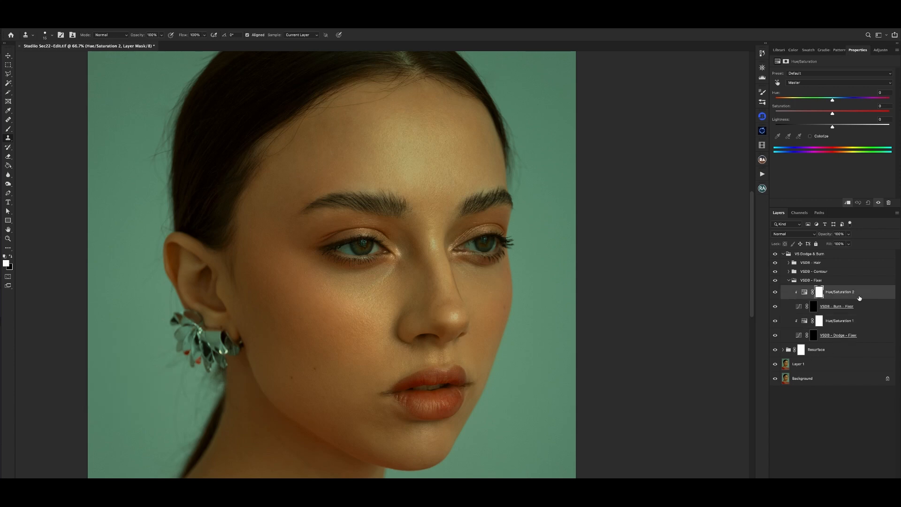
key(ctrl+minus)
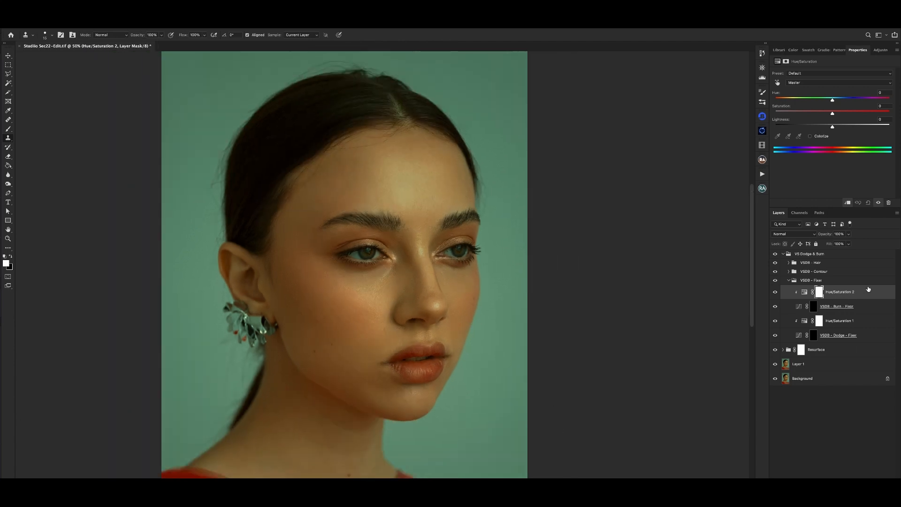
Collapse the Fixer group and examine the dodge and burn curves in the VSDB - Contour group.
click(788, 281)
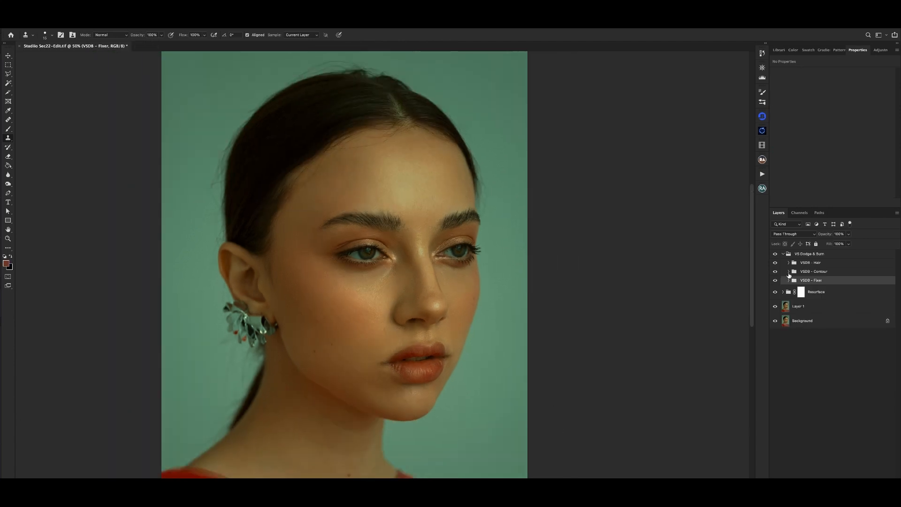
click(789, 271)
click(814, 297)
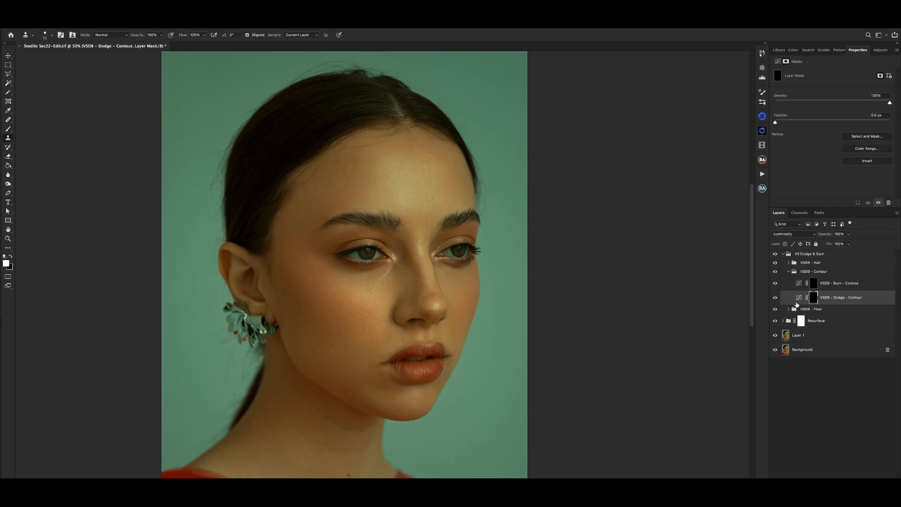
click(798, 297)
drag(836, 132, 838, 113)
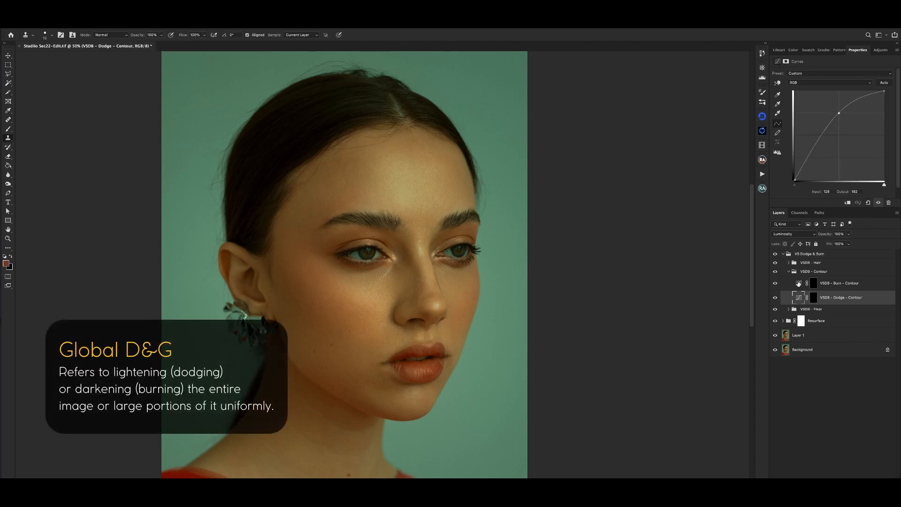
click(798, 283)
drag(842, 137, 839, 151)
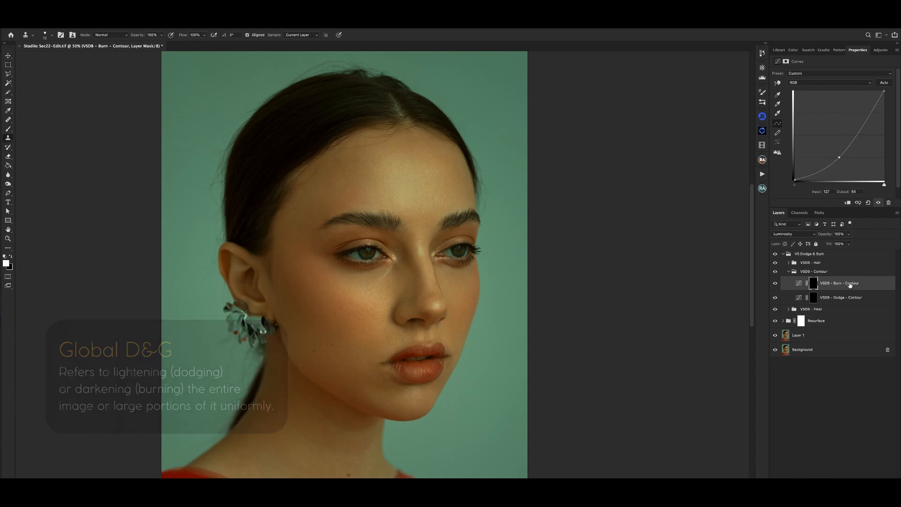
Collapse the Contour group and look at the hair in the portrait and the layers inside the VSDB - Hair group.
click(790, 271)
click(795, 264)
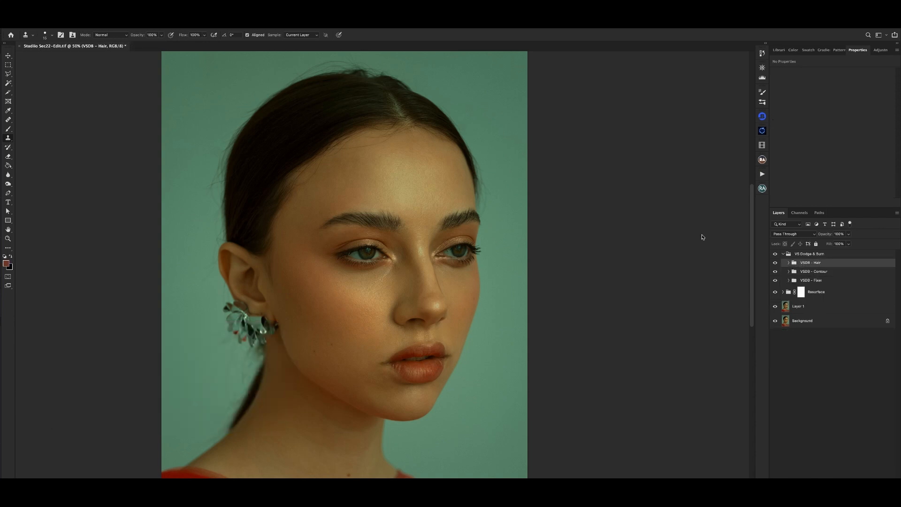
key(super+minus)
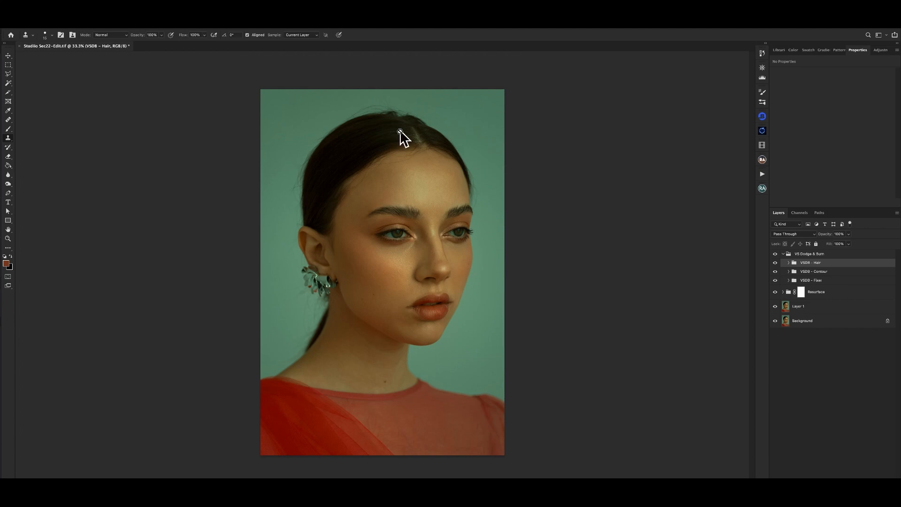
key(super+equal)
drag(458, 102, 450, 196)
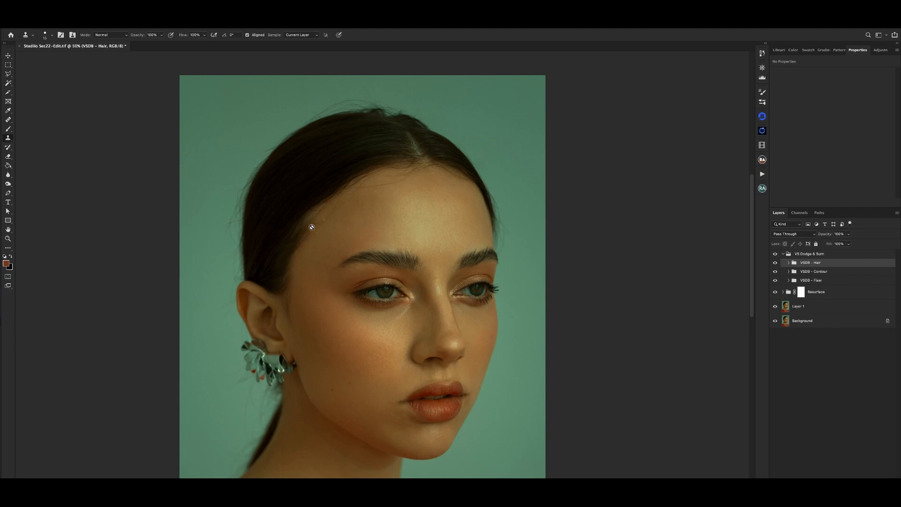
click(792, 264)
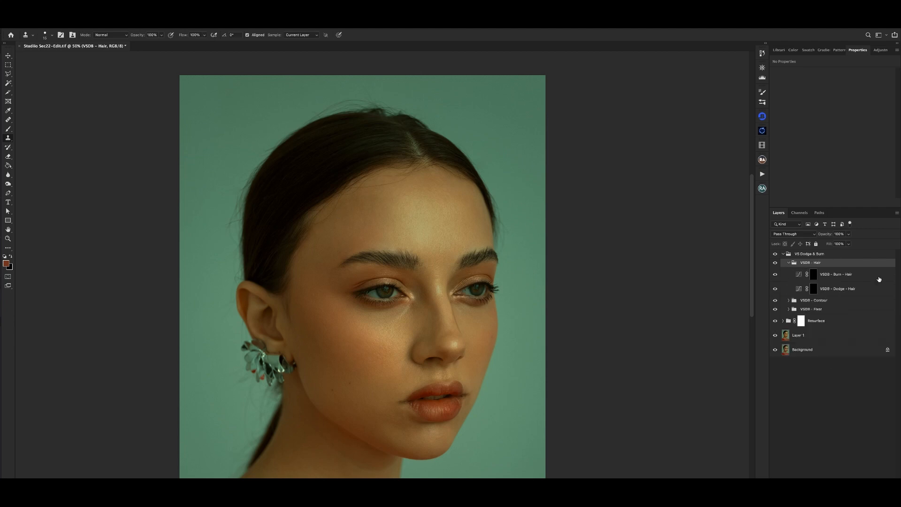
click(788, 265)
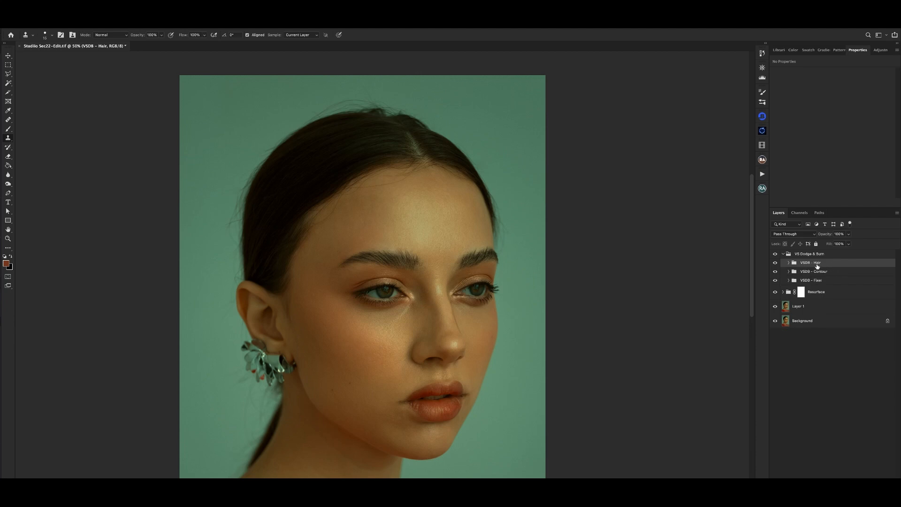
key(ctrl+minus)
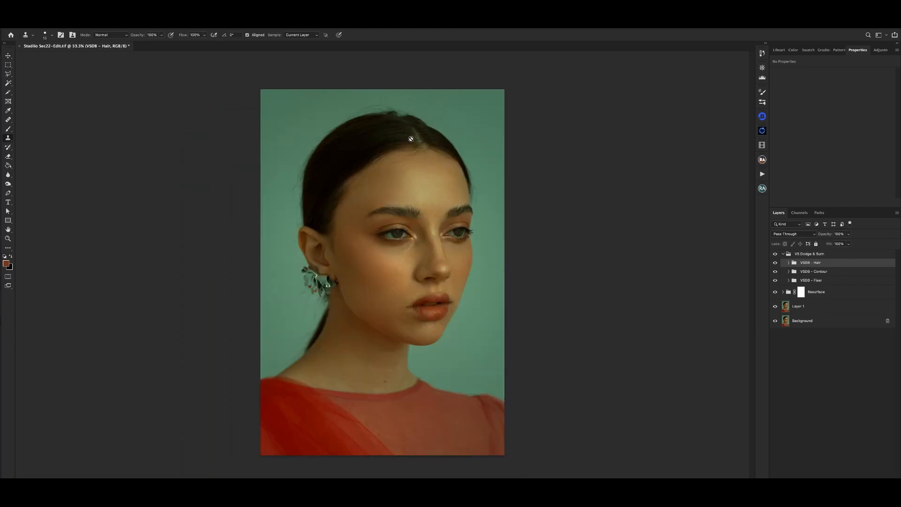
Add the Beauty Retouch dodge-and-burn Visual Aid above the VS Dodge & Burn group and collapse its layer group.
click(825, 282)
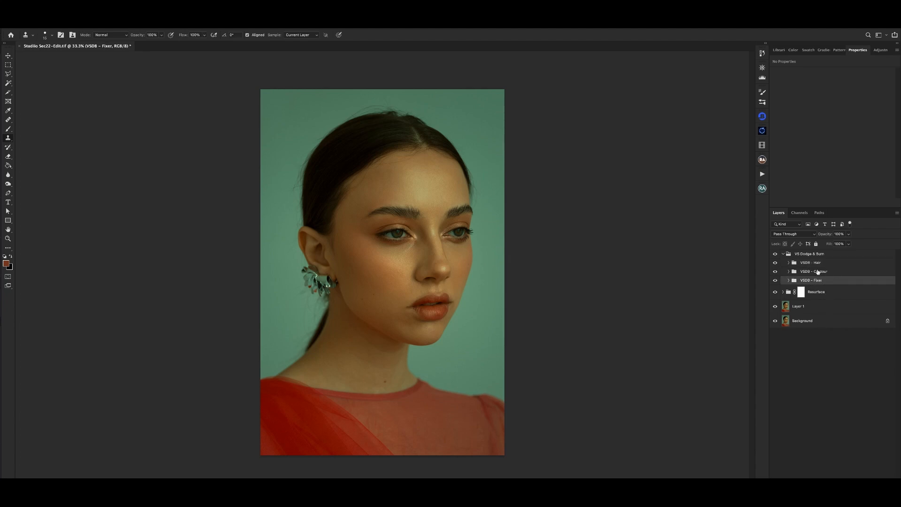
click(797, 254)
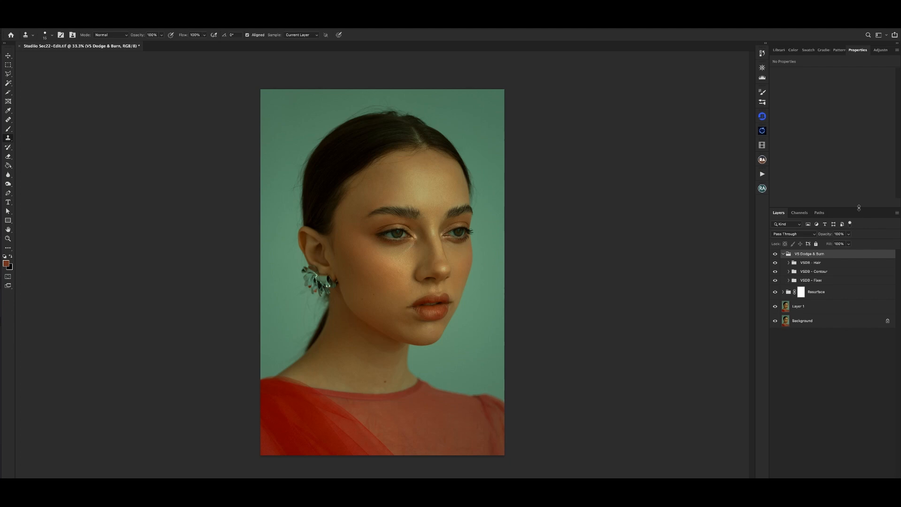
click(763, 188)
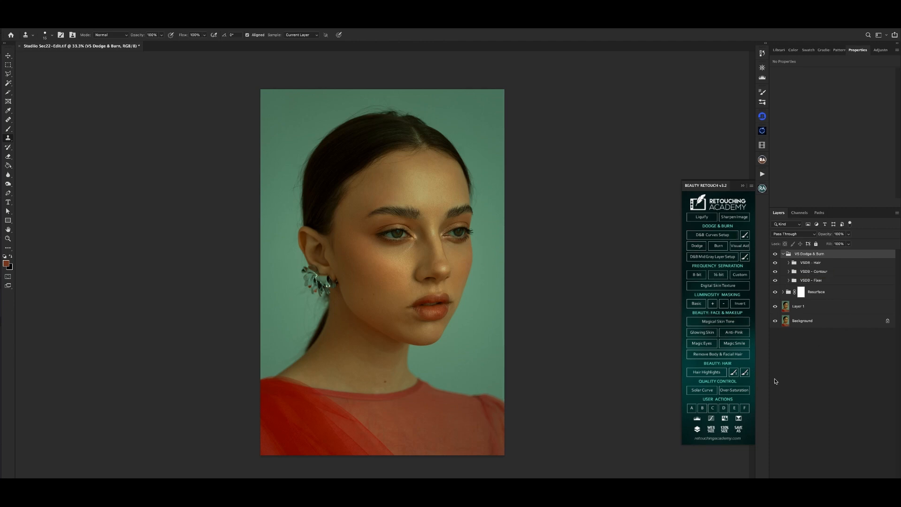
click(737, 248)
click(743, 187)
click(783, 253)
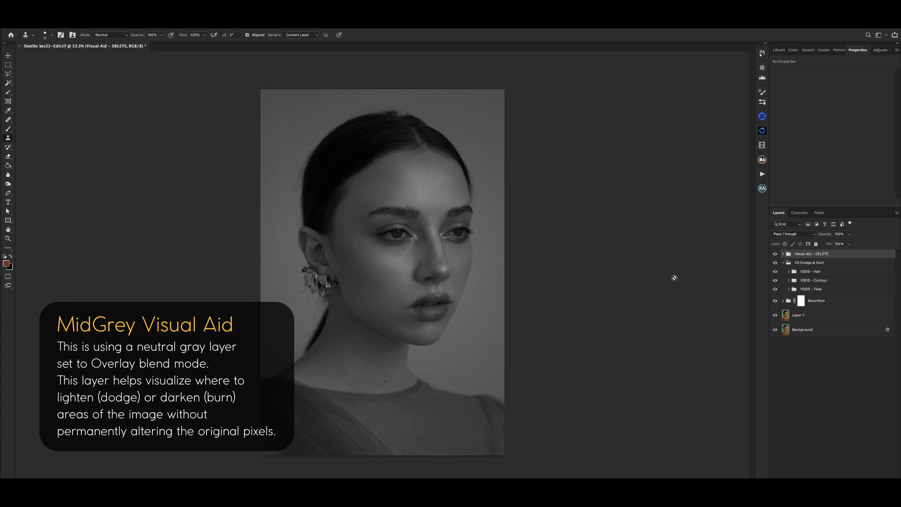
Expand the VSDB - Fixer group, target the Dodge - Fixer layer mask and activate the Brush tool for the face.
key(ctrl+plus)
key(ctrl+plus)
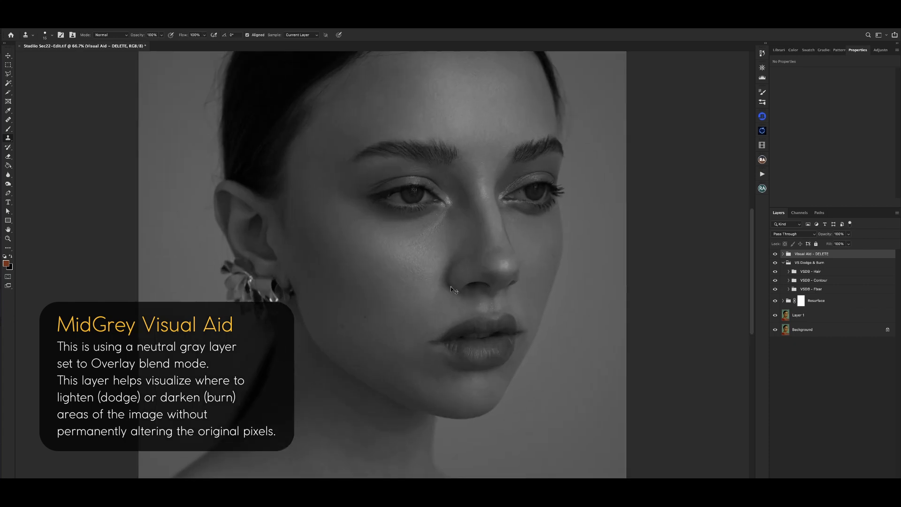
key(ctrl+minus)
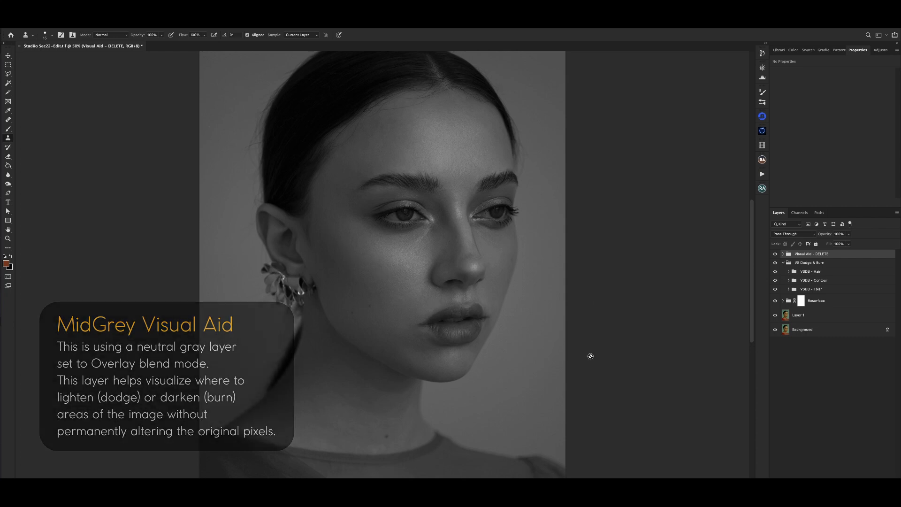
click(790, 290)
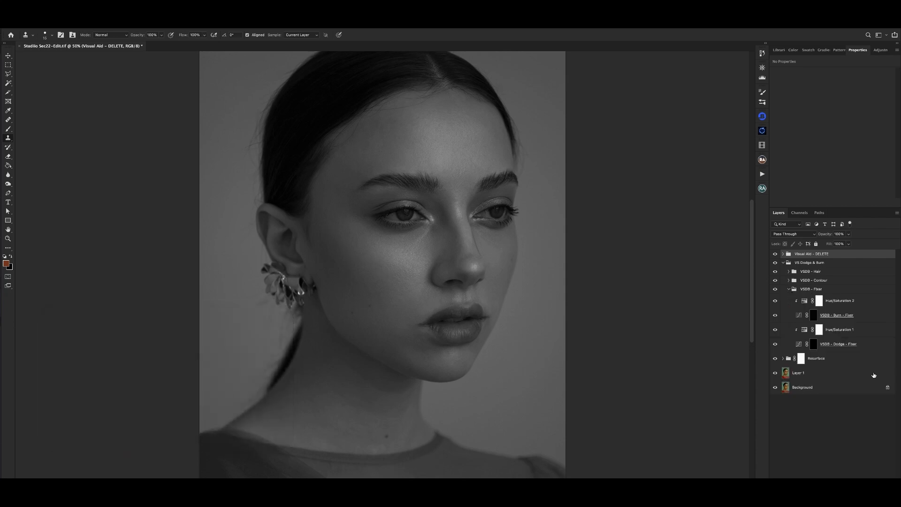
click(813, 344)
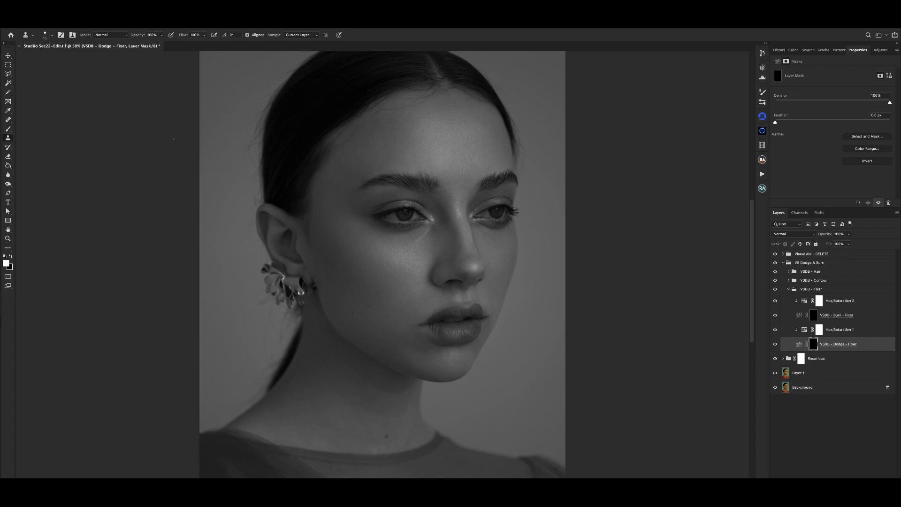
key(b)
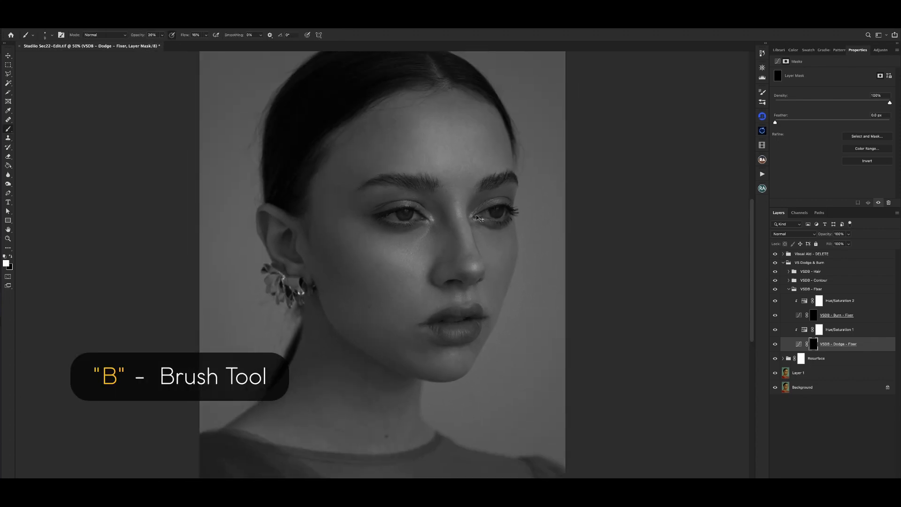
key(ctrl+minus)
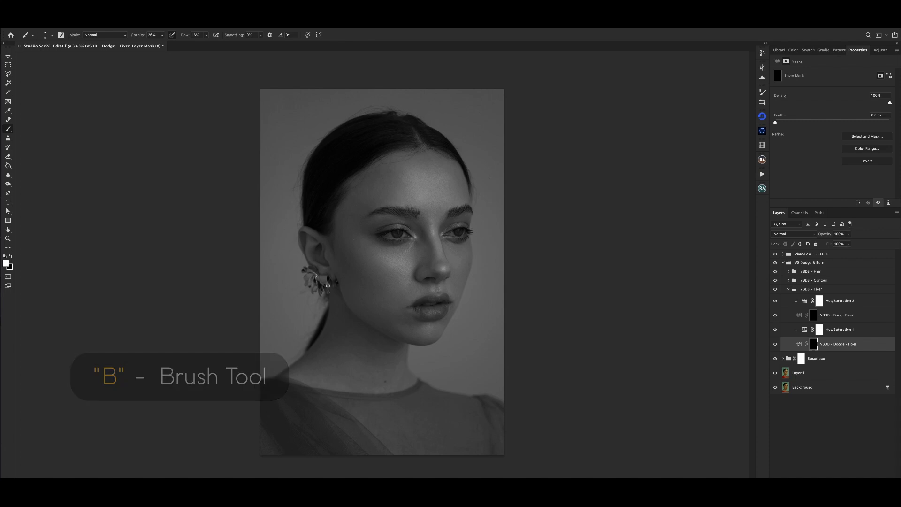
key(ctrl+plus)
scroll(458, 182, up, 3)
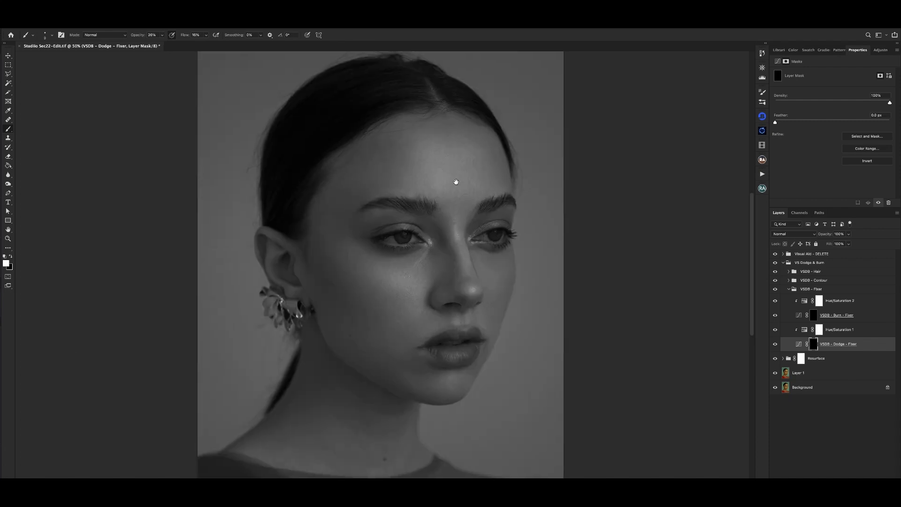
Target the Burn - Fixer layer and switch the brush to Soft Round with 0% hardness.
click(800, 317)
key(ctrl+minus)
key(ctrl+plus)
key(ctrl+plus)
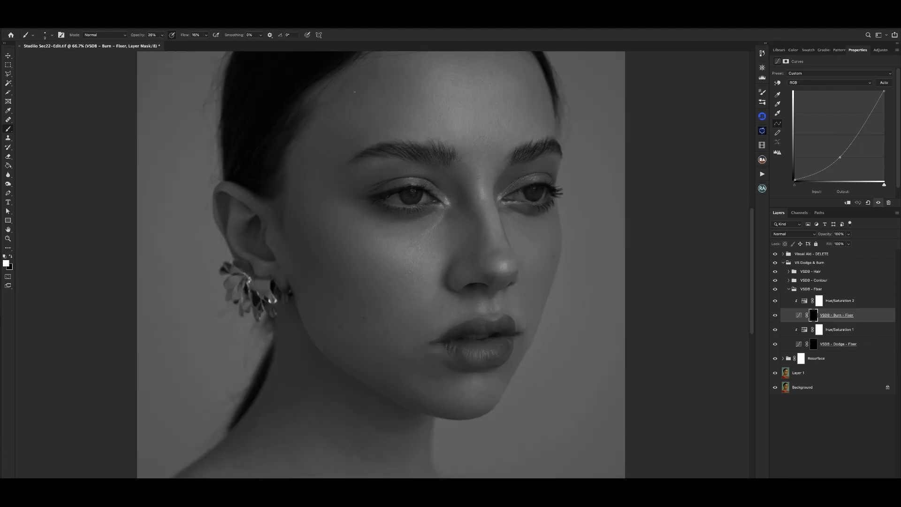
drag(339, 99, 346, 139)
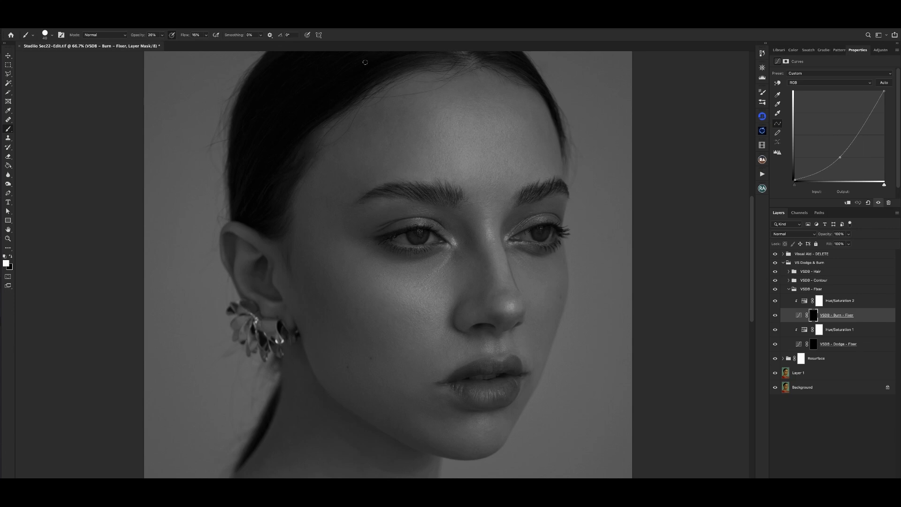
right_click(362, 117)
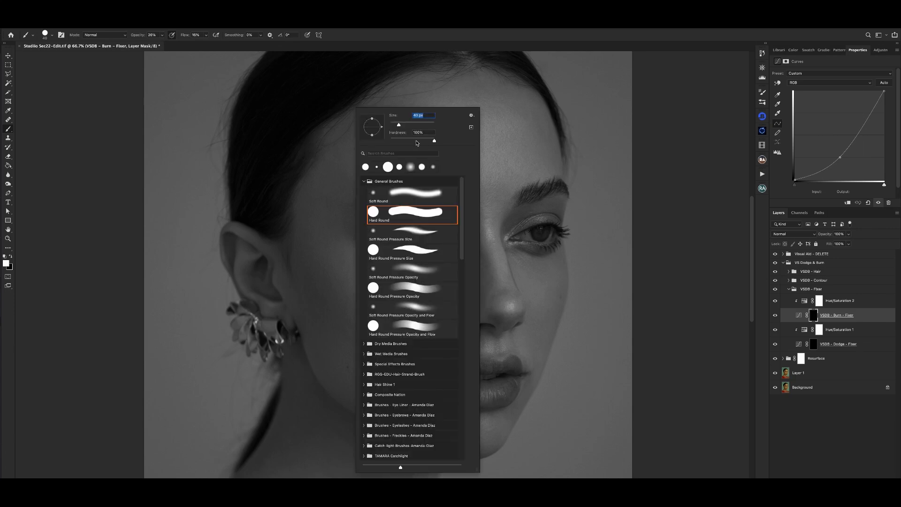
click(403, 196)
key(Tab)
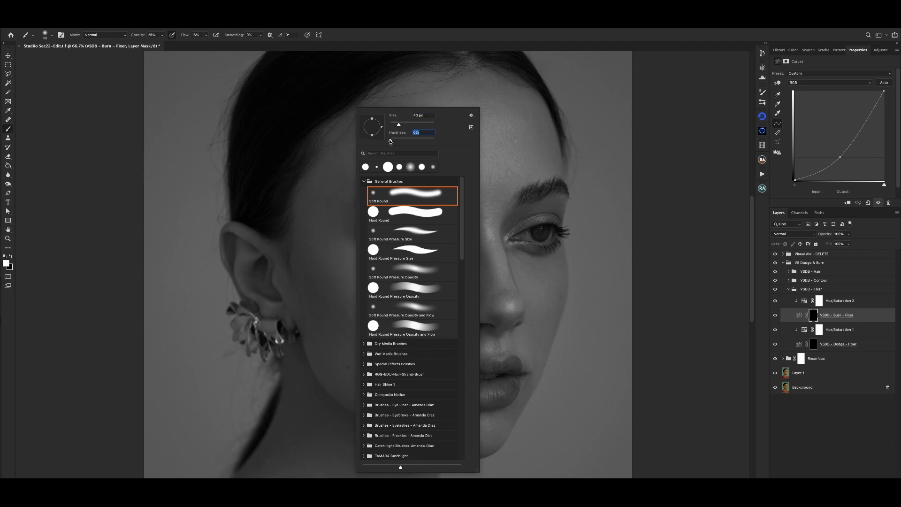
key(Return)
Burn uneven highlights around the temple and forehead on the Burn - Fixer mask, enlarging the soft brush to 100 px.
key(ctrl+minus)
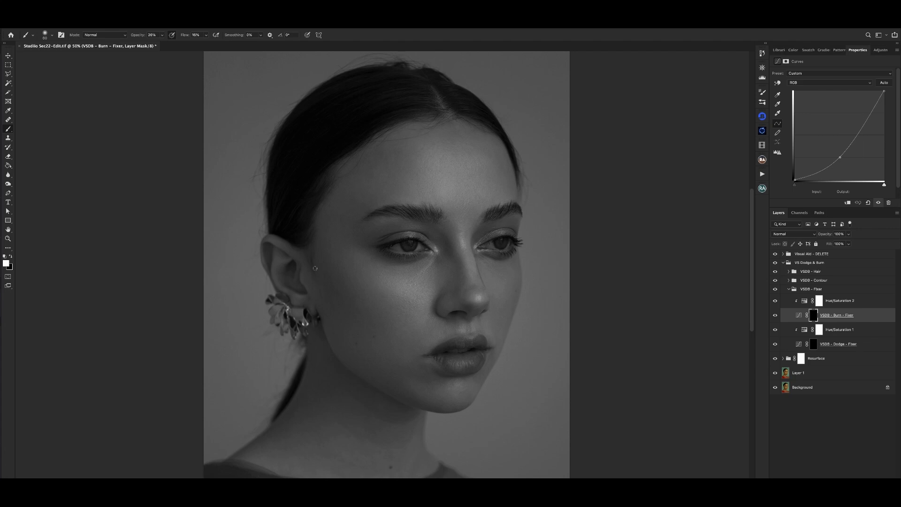
key(ctrl+minus)
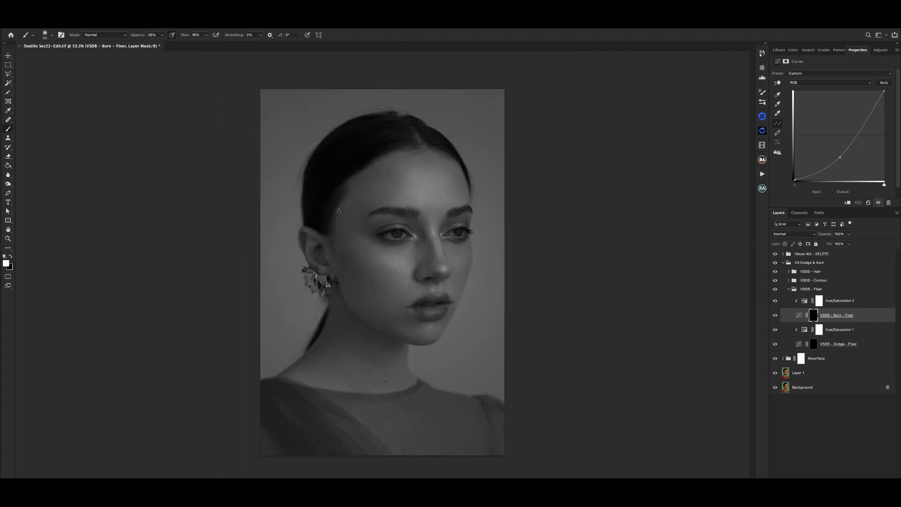
key(ctrl+minus)
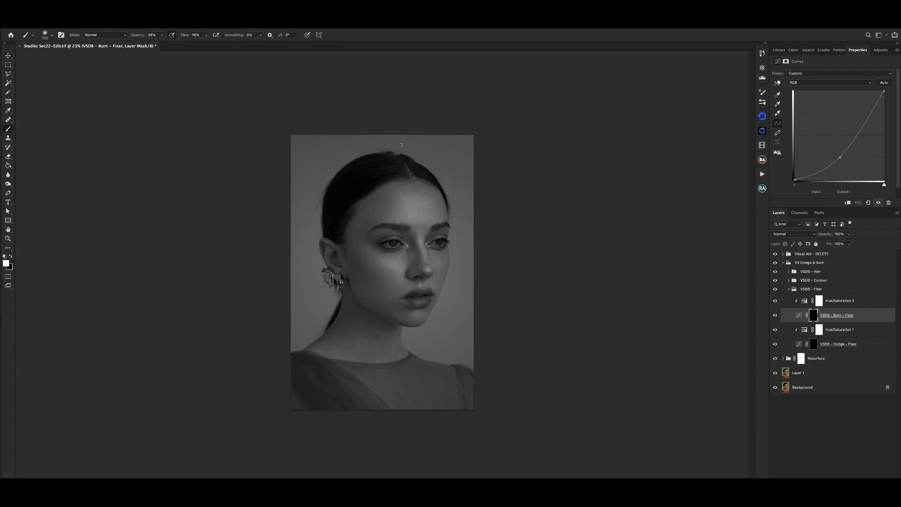
key(ctrl+plus)
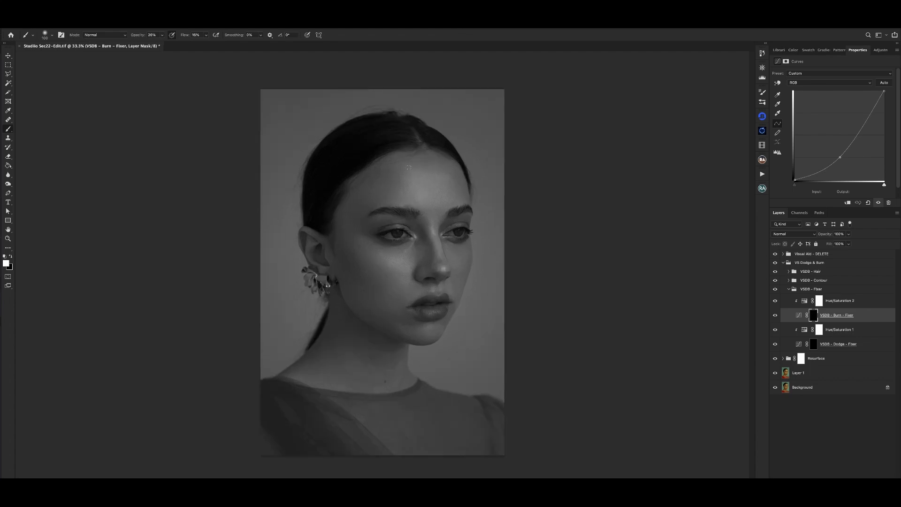
scroll(419, 165, up, 1)
Dodge the dark patches on the upper forehead near the hairline on the Dodge - Fixer mask with a smaller soft brush.
click(799, 346)
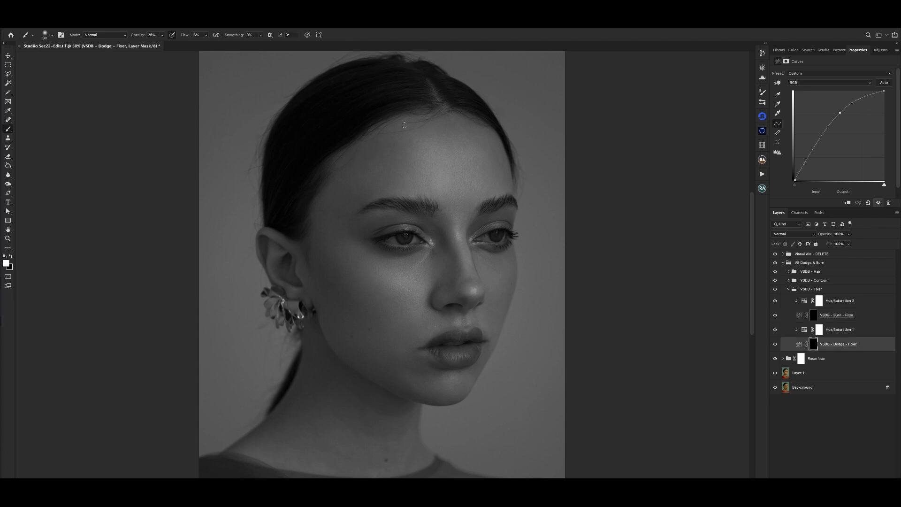
key(super+minus)
key(super+plus)
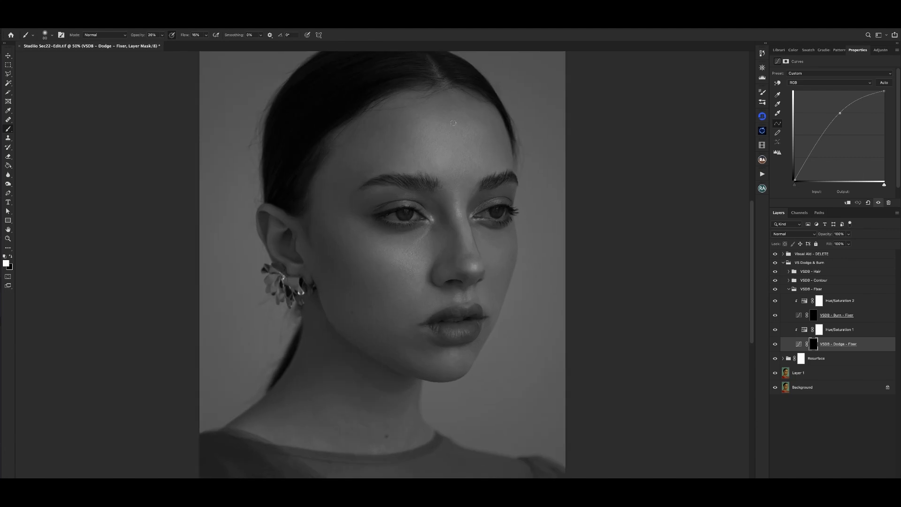
drag(442, 115, 435, 120)
key(bracketleft)
key(super+minus)
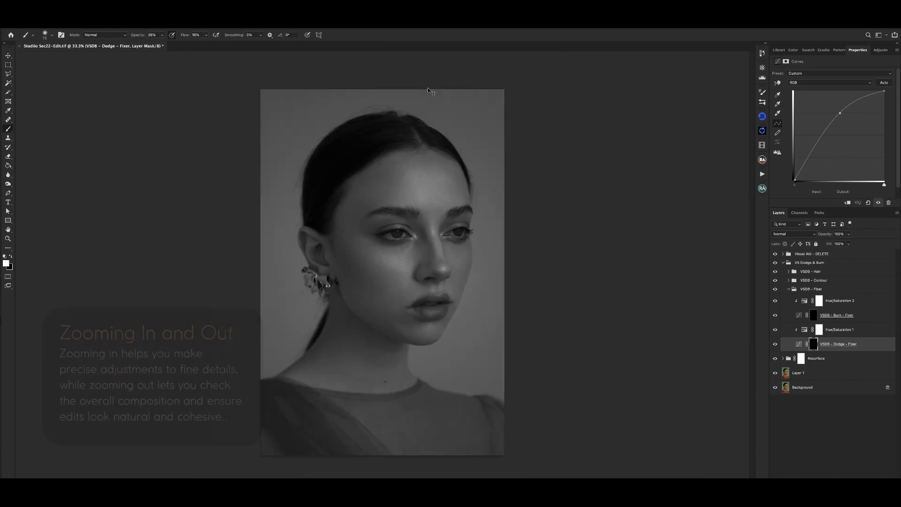
key(super+plus)
drag(424, 128, 400, 136)
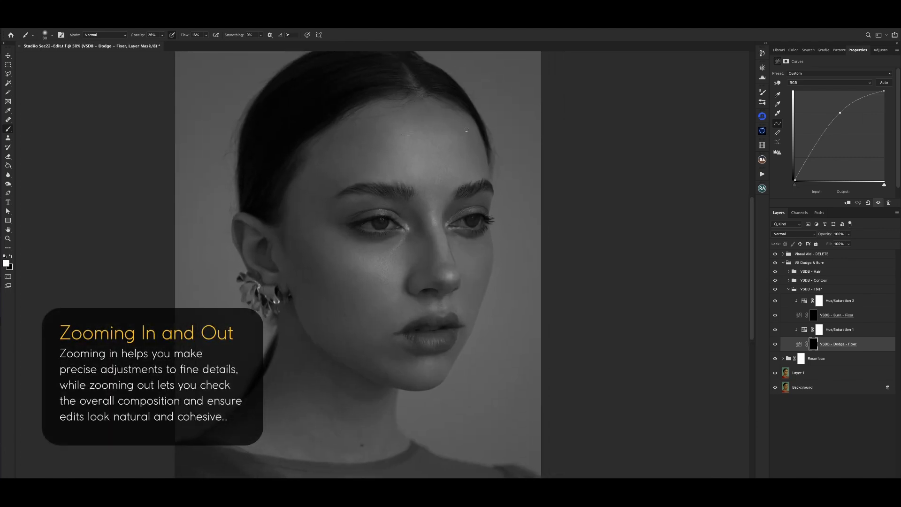
Burn the bright areas just below the hair parting on the Burn - Fixer mask with a larger soft brush.
key(alt+bracketright)
key(alt+bracketright)
key(super+minus)
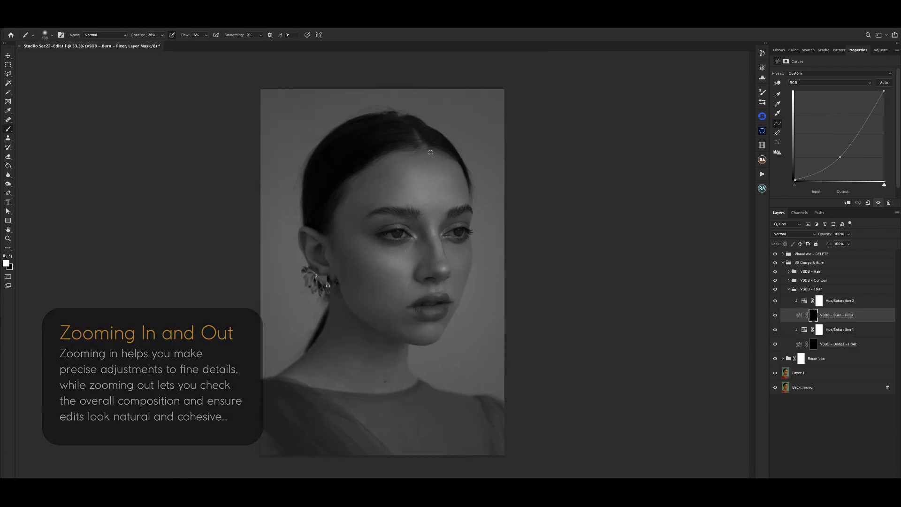
key(bracketright)
key(bracketright)
key(bracketright)
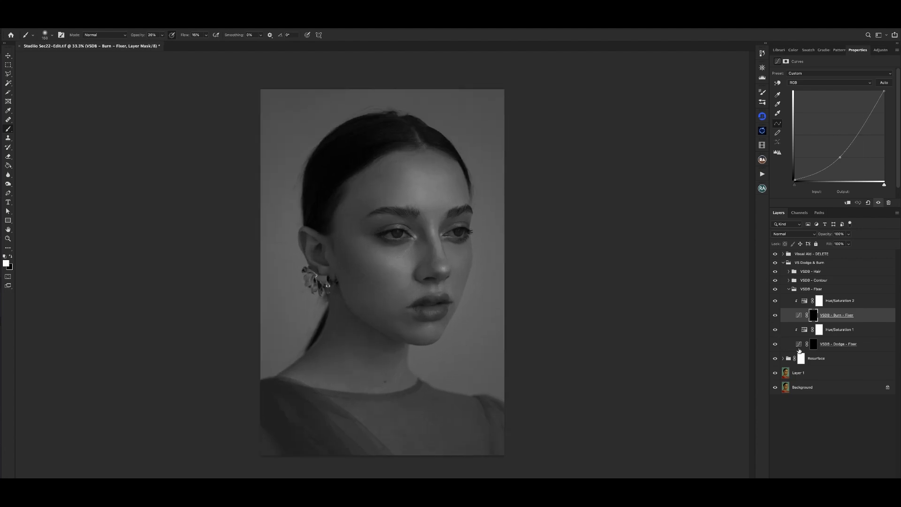
Return to the Dodge - Fixer mask and lighten the far side of the forehead with a reduced brush.
click(799, 350)
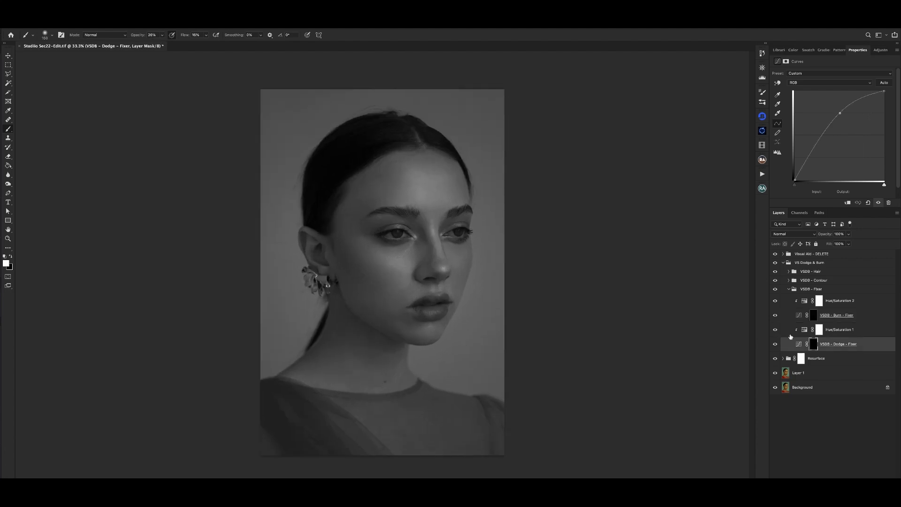
key(super+plus)
drag(453, 153, 441, 159)
key(bracketleft)
key(bracketleft)
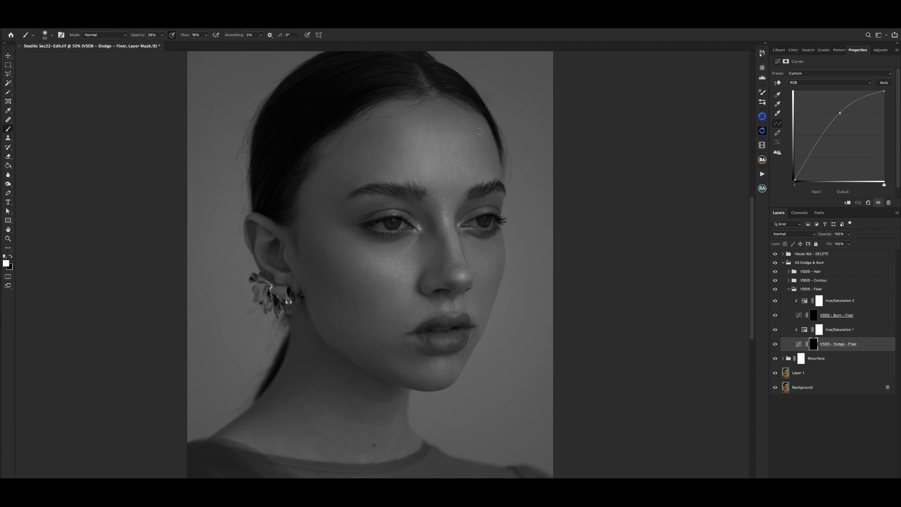
Even out the upper forehead beneath the hair parting on the Dodge - Fixer mask, varying the brush size to suit each patch.
key(super+minus)
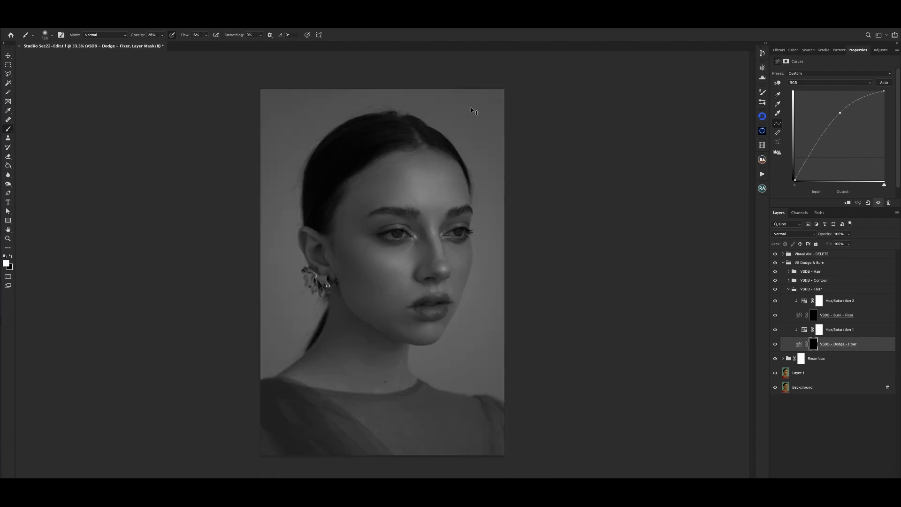
key(bracketright)
key(super+plus)
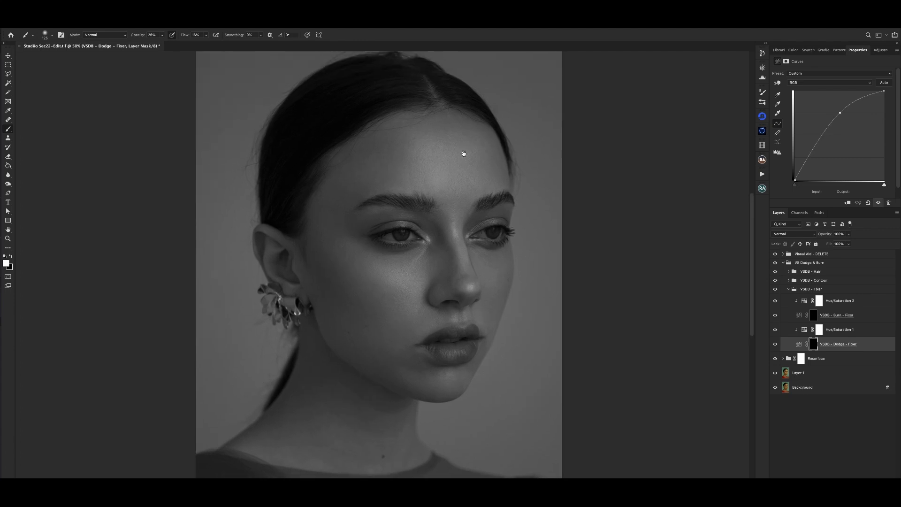
key(bracketleft)
key(bracketleft)
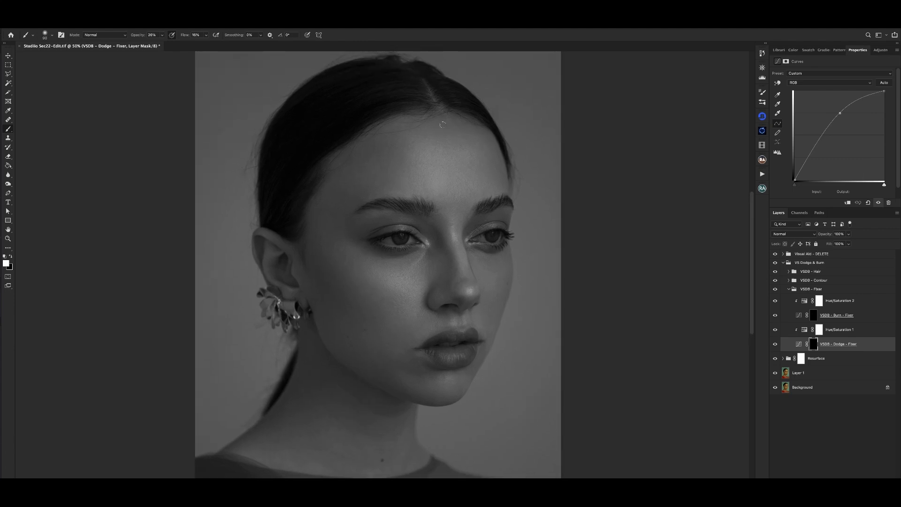
key(bracketright)
key(bracketleft)
key(super+minus)
key(super+minus)
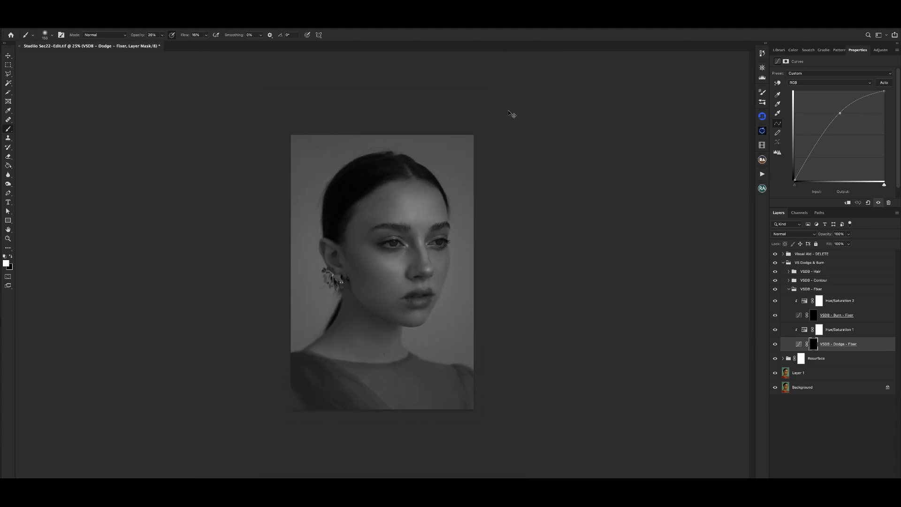
Burn the broad bright areas across the middle of the forehead on the Burn - Fixer mask with an enlarged soft brush.
key(super+plus)
click(799, 316)
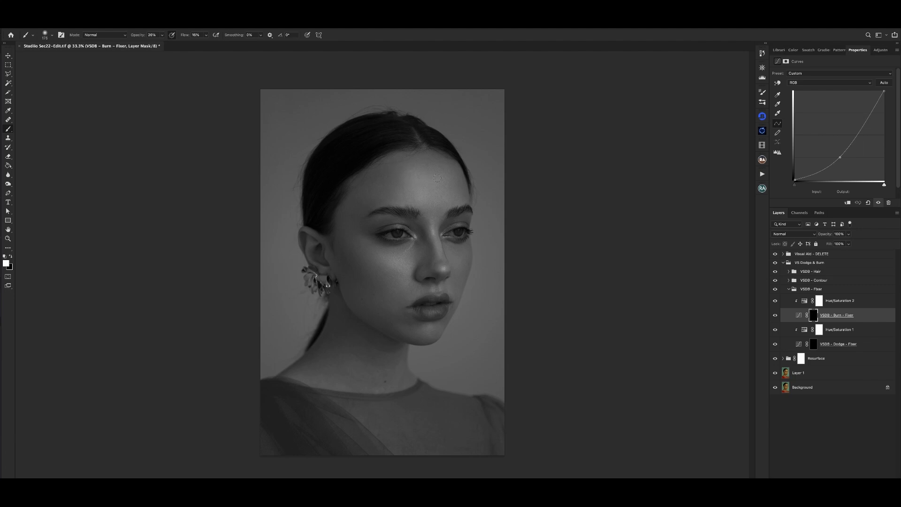
key(super+minus)
key(super+plus)
key(bracketright)
key(super+plus)
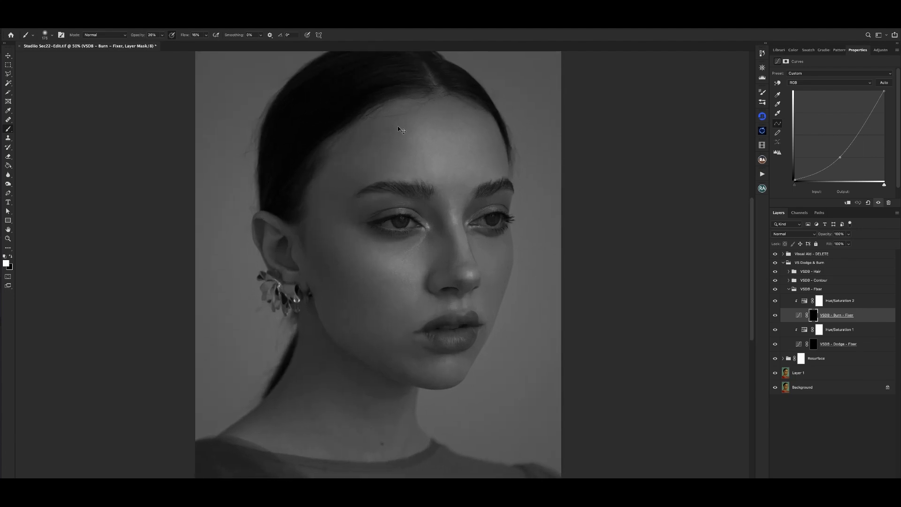
key(super+minus)
key(super+plus)
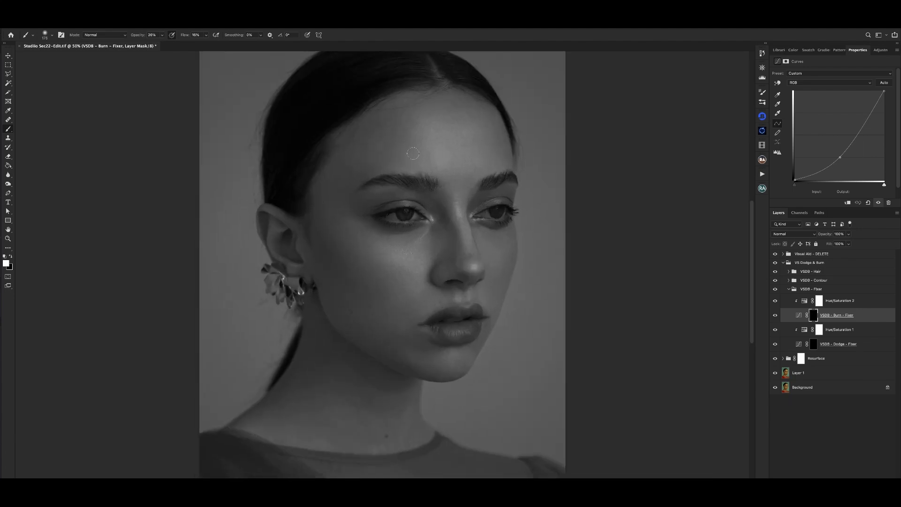
Refine the burning on the temple and above the outer brow with a smaller brush on the Burn - Fixer mask.
key(super+plus)
key(bracketleft)
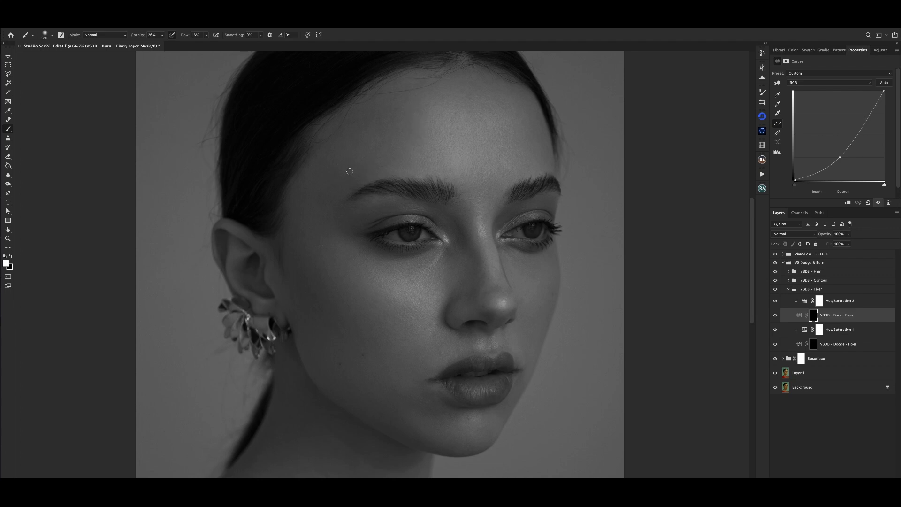
key(super+plus)
scroll(340, 133, up, 2)
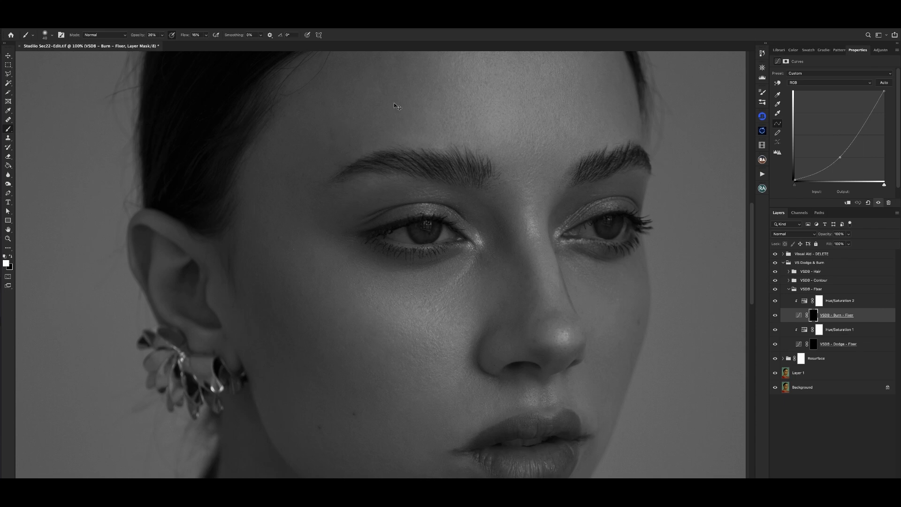
Dodge the darker skin above the eyebrow near the ear on the Dodge - Fixer mask, adjusting the brush size to the patches.
click(791, 344)
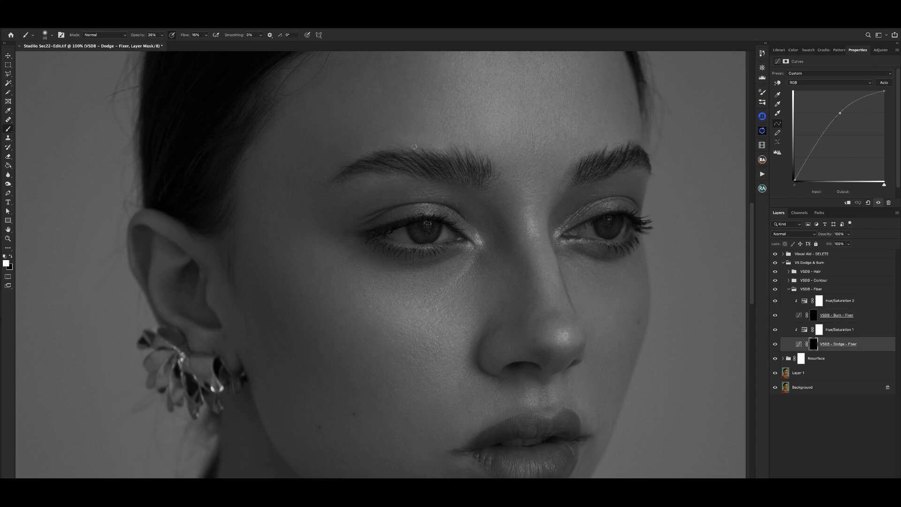
key(bracketright)
key(bracketright)
key(bracketright)
key(bracketright)
key(bracketleft)
key(bracketright)
key(ctrl+minus)
key(ctrl+minus)
key(ctrl+plus)
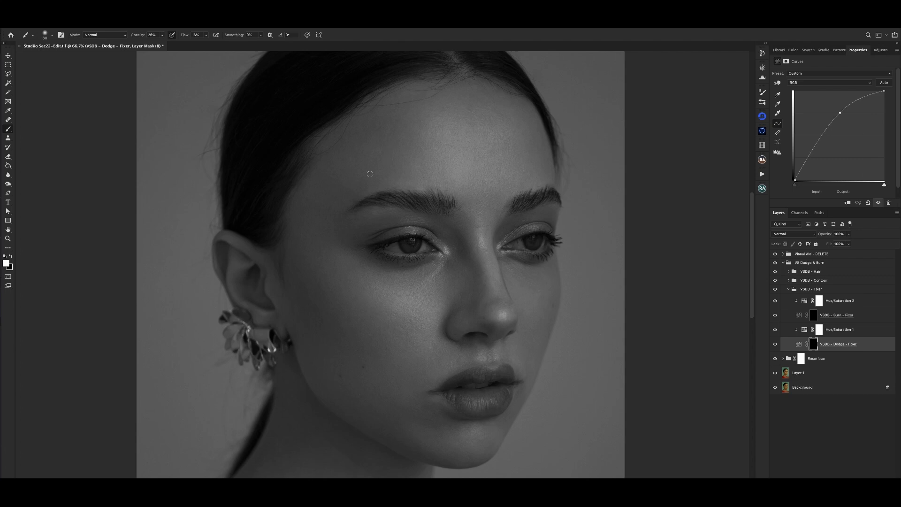
key(bracketleft)
Burn the bright patches around the brow and upper eyelid nearest the ear on the Burn - Fixer mask.
click(797, 319)
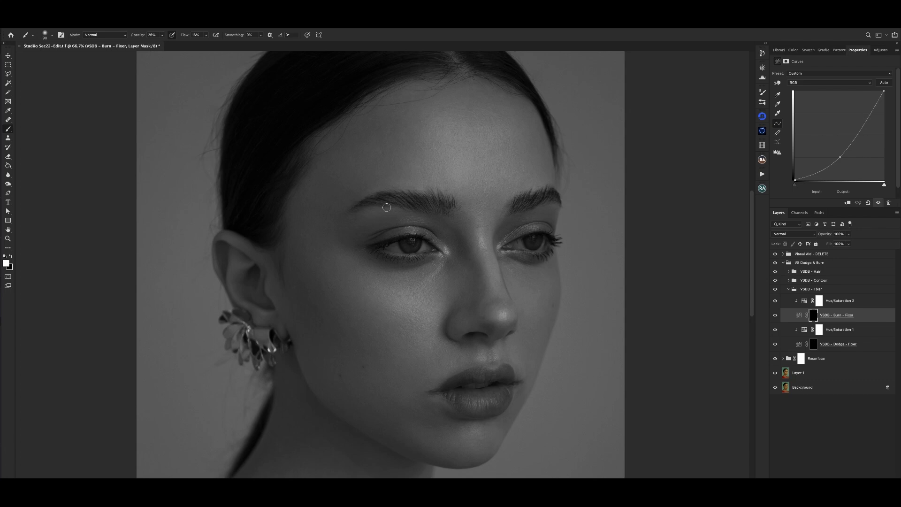
key(ctrl+minus)
key(ctrl+minus)
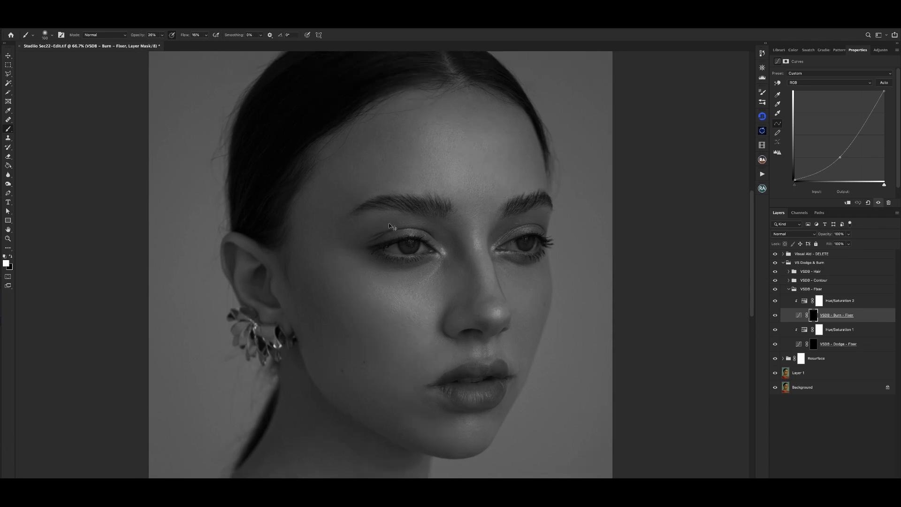
key(ctrl+plus)
key(ctrl+plus)
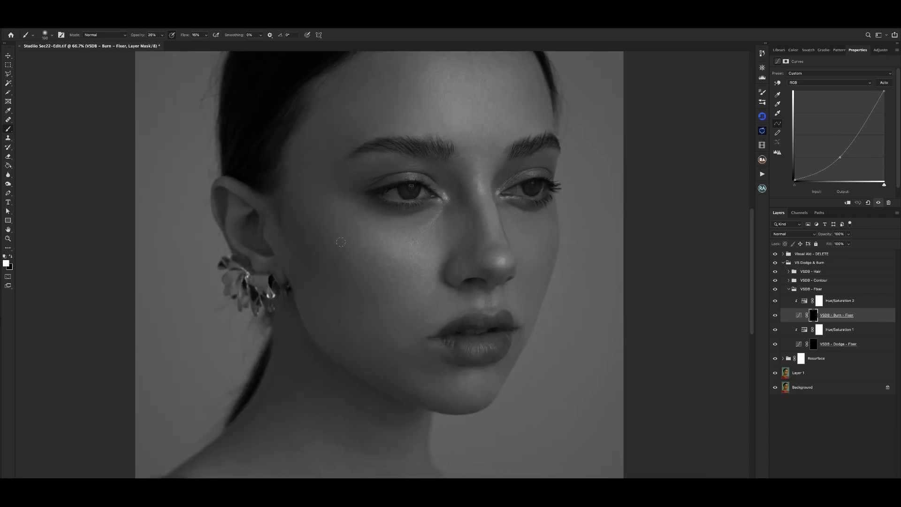
Burn the uneven bright skin on the outer cheek beside the ear on the Burn - Fixer mask, enlarging the soft brush.
key(bracketright)
key(bracketright)
key(ctrl+minus)
key(ctrl+plus)
key(ctrl+minus)
key(ctrl+minus)
key(ctrl+plus)
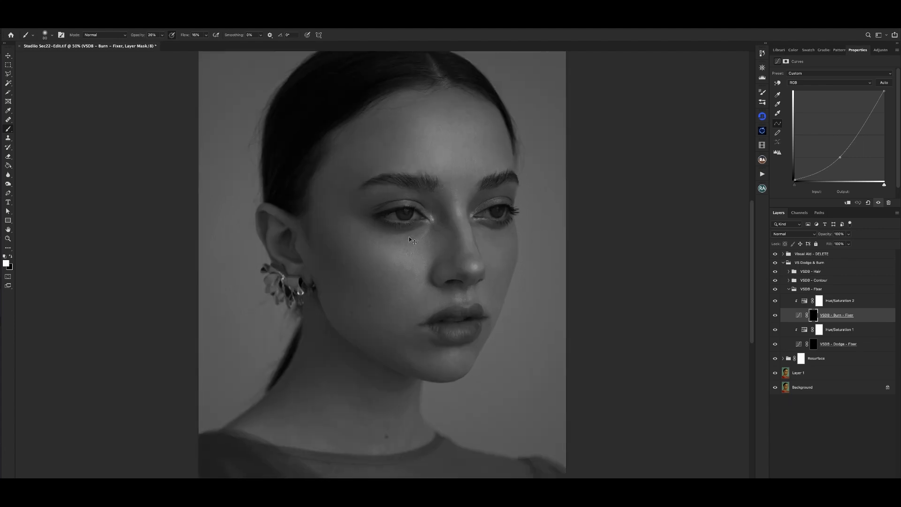
key(ctrl+plus)
Touch up the cheek on the Dodge - Fixer mask and burn the skin beside the mouth corner on the Burn - Fixer mask with a larger brush.
click(783, 342)
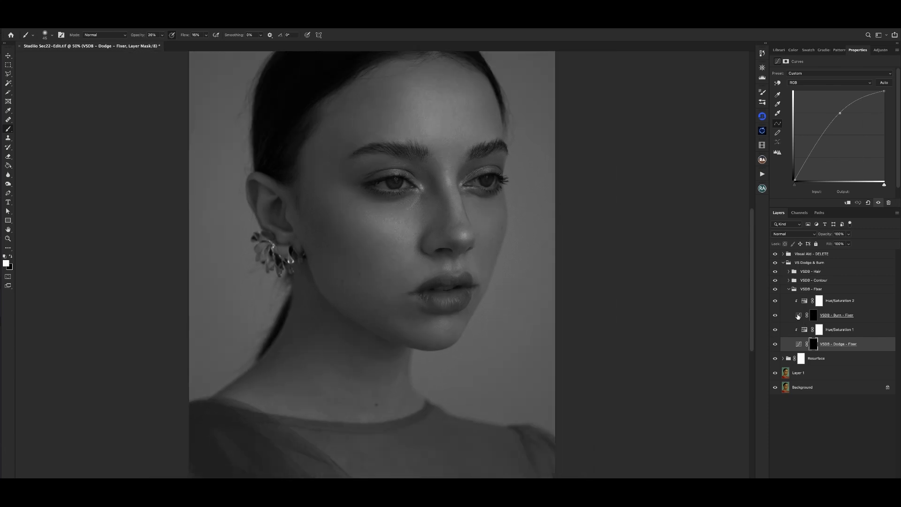
click(799, 317)
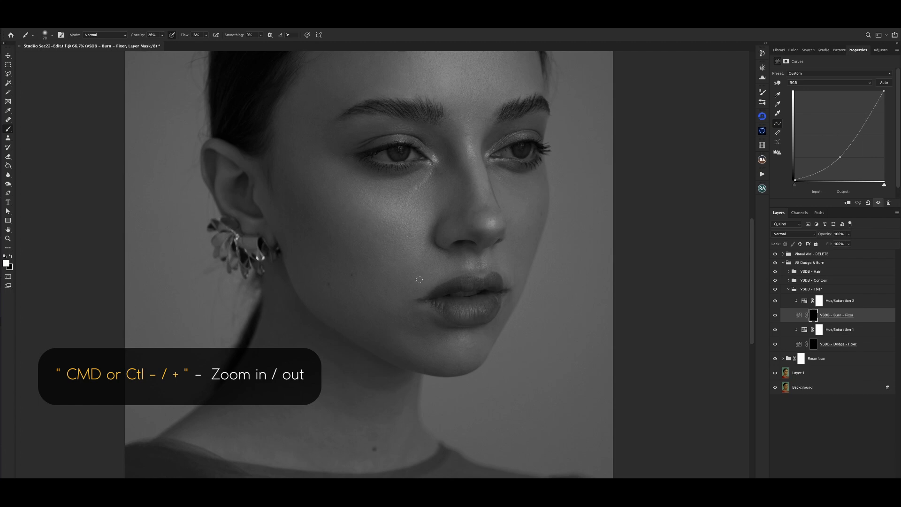
key(bracketright)
key(bracketright)
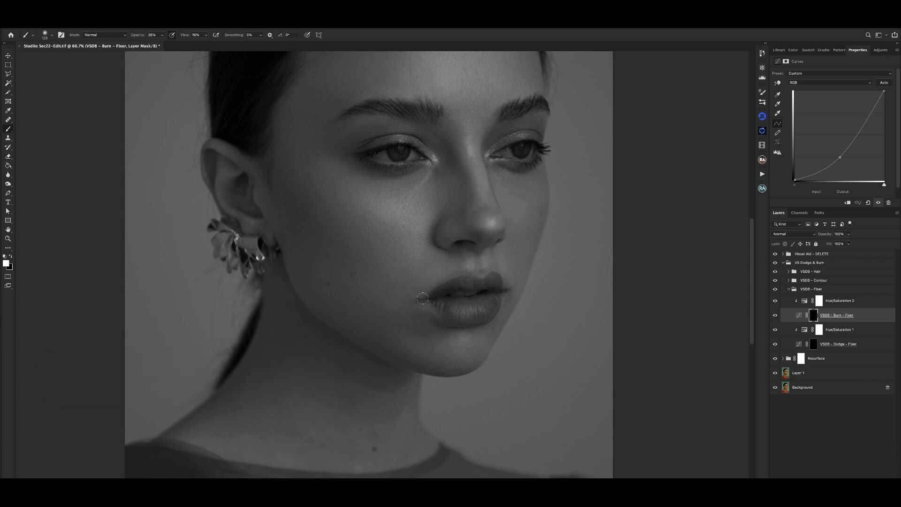
key(ctrl+minus)
key(ctrl+minus)
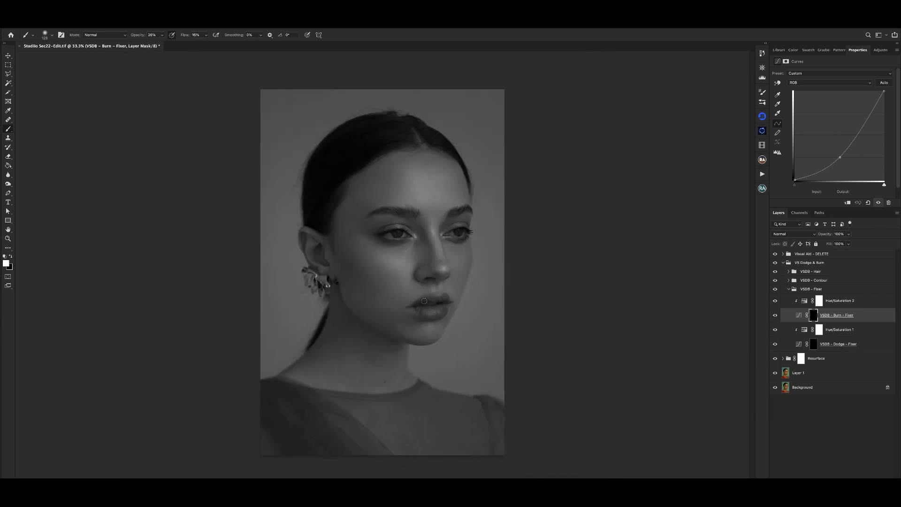
Dodge the darker patches in the middle of the near cheek on the Dodge - Fixer mask, varying the soft brush size.
click(797, 345)
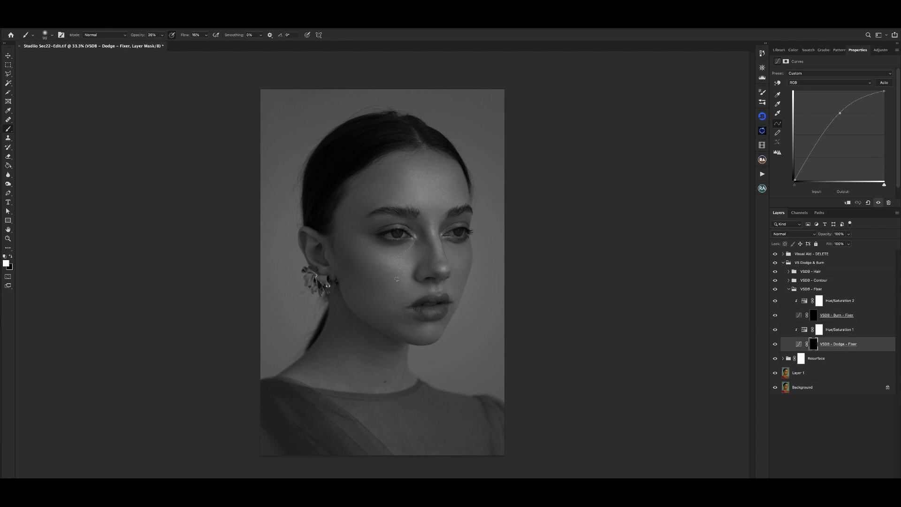
key(bracketright)
key(bracketright)
key(bracketright)
key(bracketright)
key(super+minus)
key(super+equal)
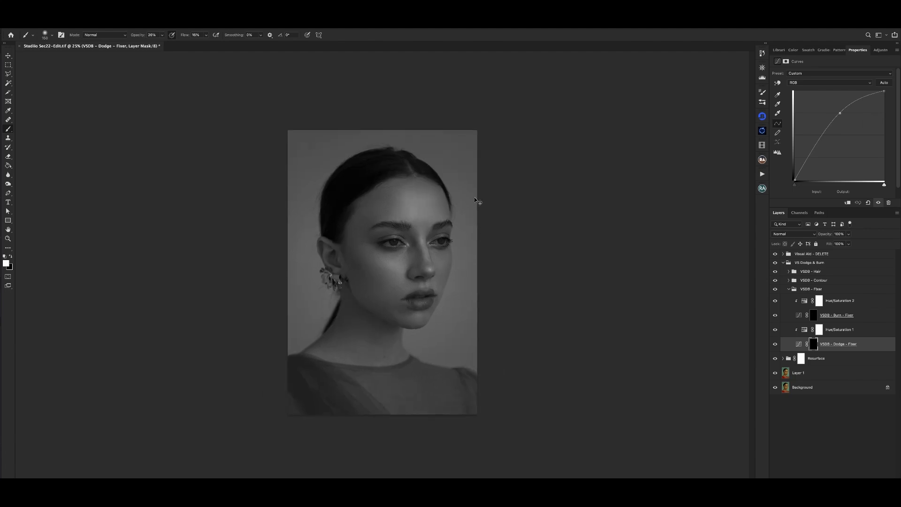
key(bracketleft)
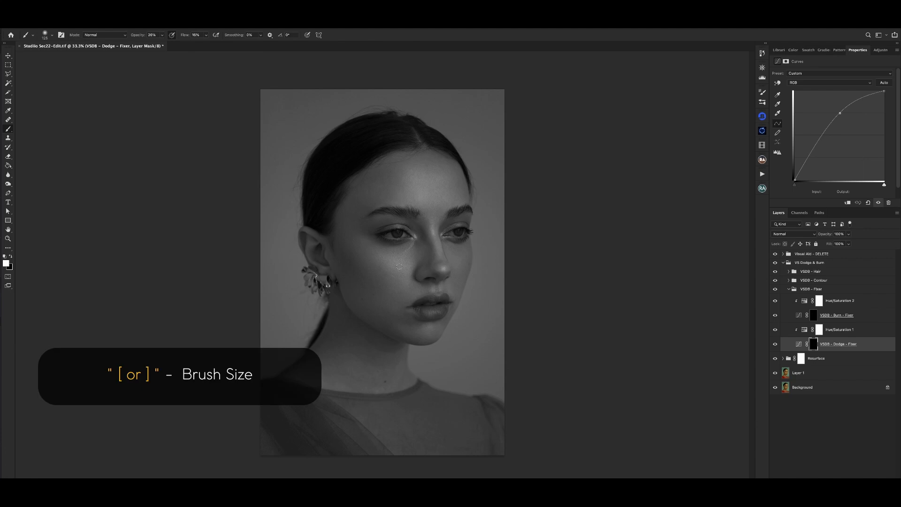
key(bracketright)
key(super+minus)
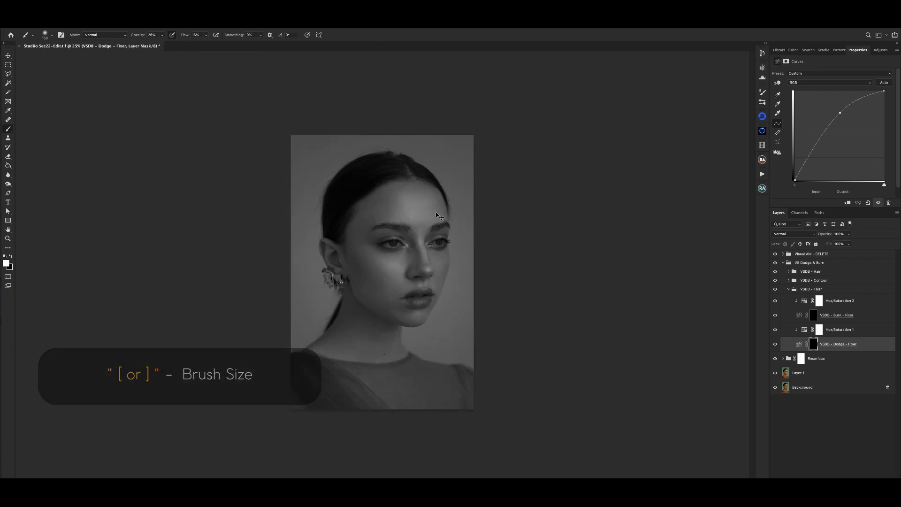
Burn the bright spots along the side of the nose on the Burn - Fixer mask with a much smaller brush.
key(super+equal)
key(super+equal)
click(800, 316)
key(super+equal)
key(super+equal)
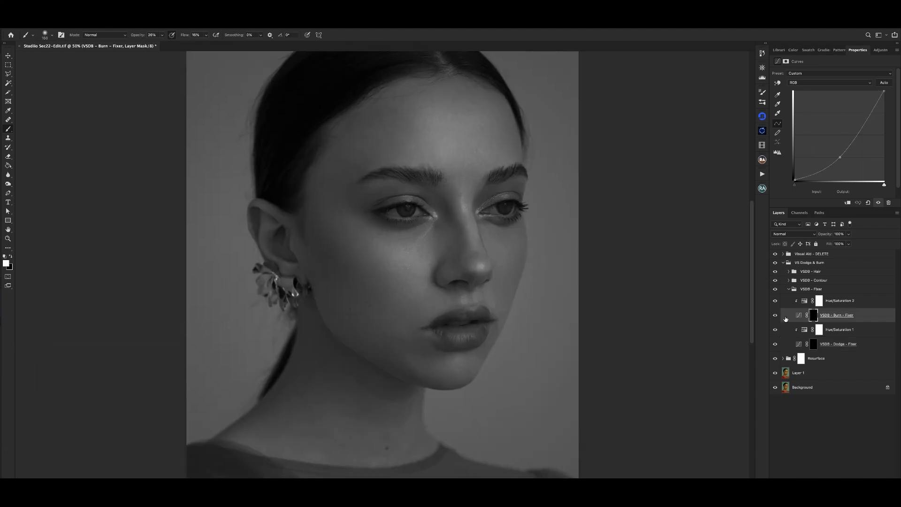
key(bracketleft)
key(bracketleft)
key(bracketleft)
key(bracketleft)
key(bracketleft)
key(bracketleft)
key(bracketleft)
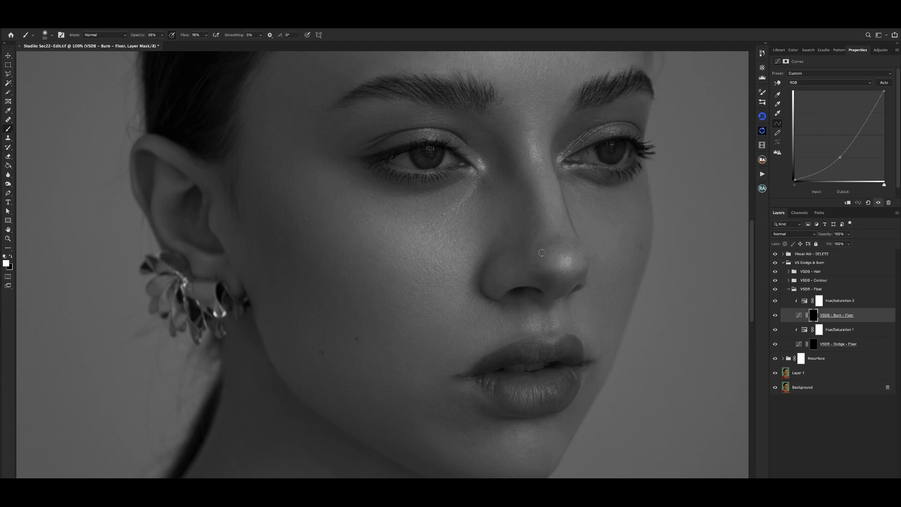
key(super+minus)
key(super+minus)
key(super+minus)
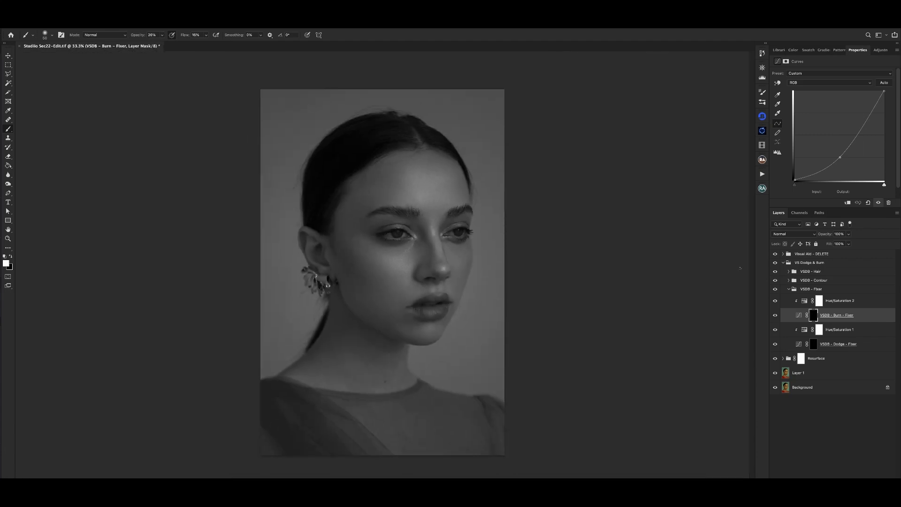
Dodge the small dark patches on the side of the nose above the nostril on the Dodge - Fixer mask.
click(800, 345)
key(super+equal)
key(super+equal)
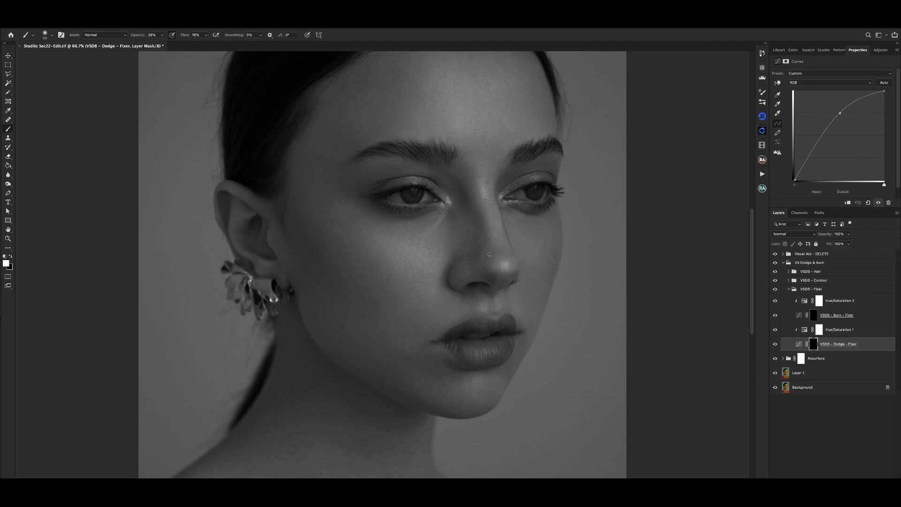
key(super+minus)
key(super+minus)
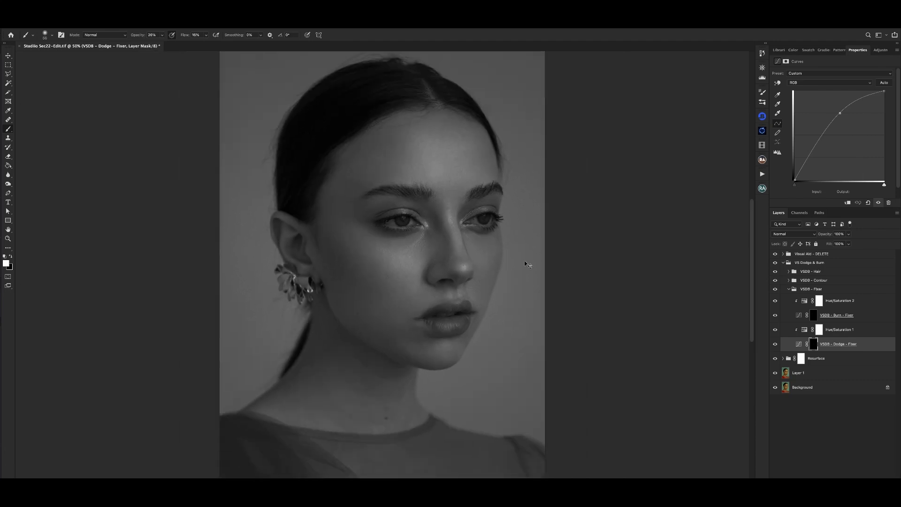
key(super+equal)
key(super+equal)
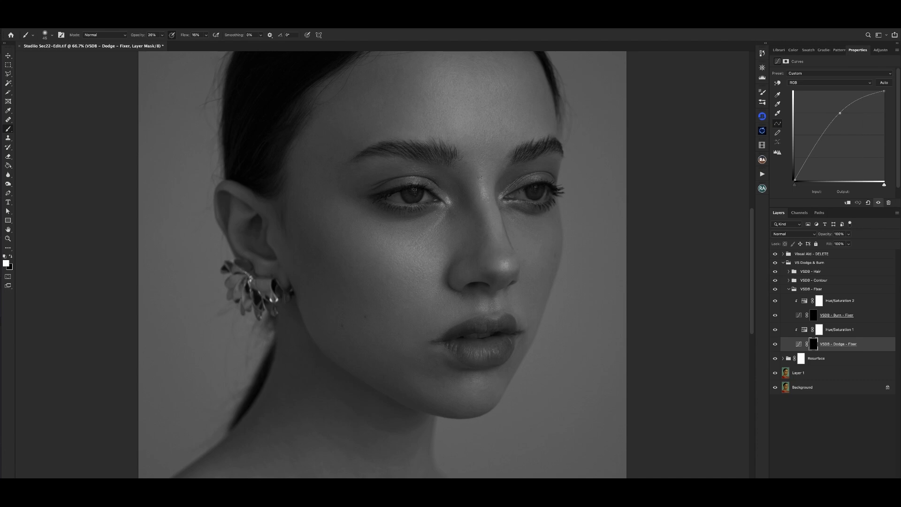
Dodge the dark skin beneath the far eye and on the far cheek on the Dodge - Fixer mask, adjusting the brush size.
key(super+minus)
key(super+minus)
key(super+minus)
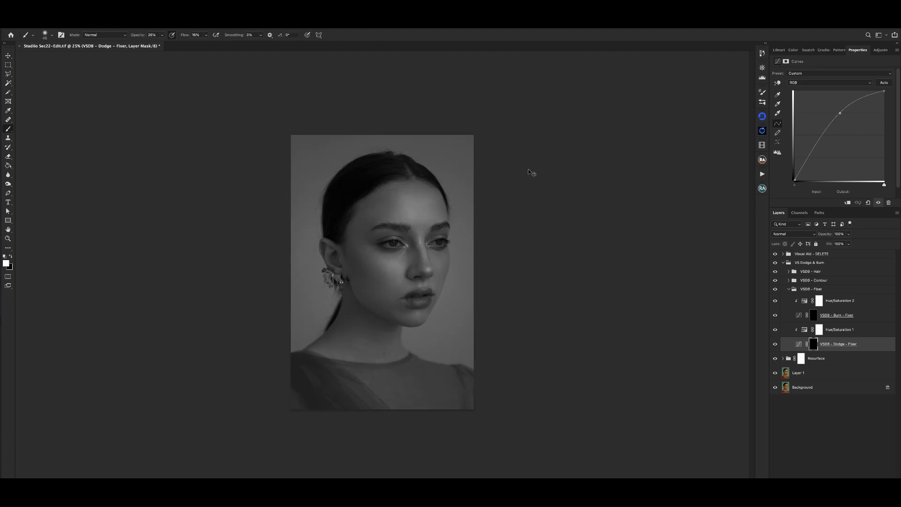
key(super+equal)
key(super+equal)
key(super+equal)
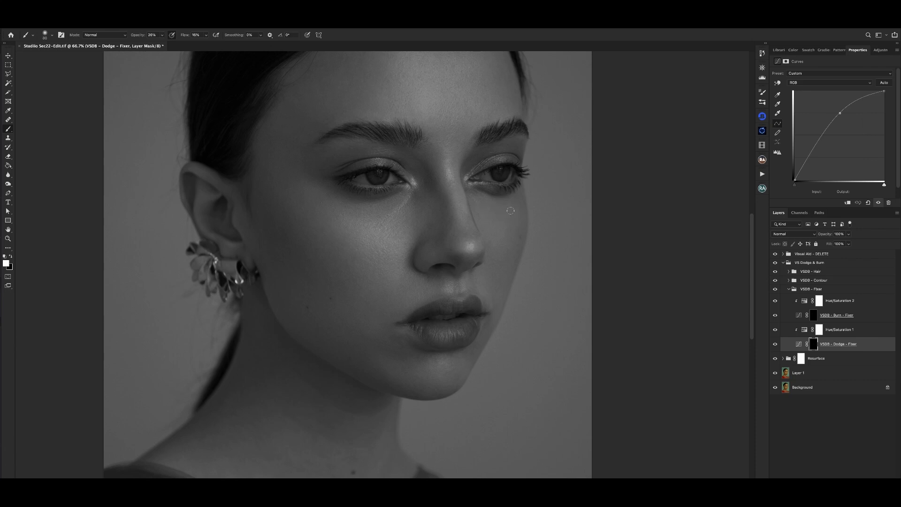
key(ctrl+minus)
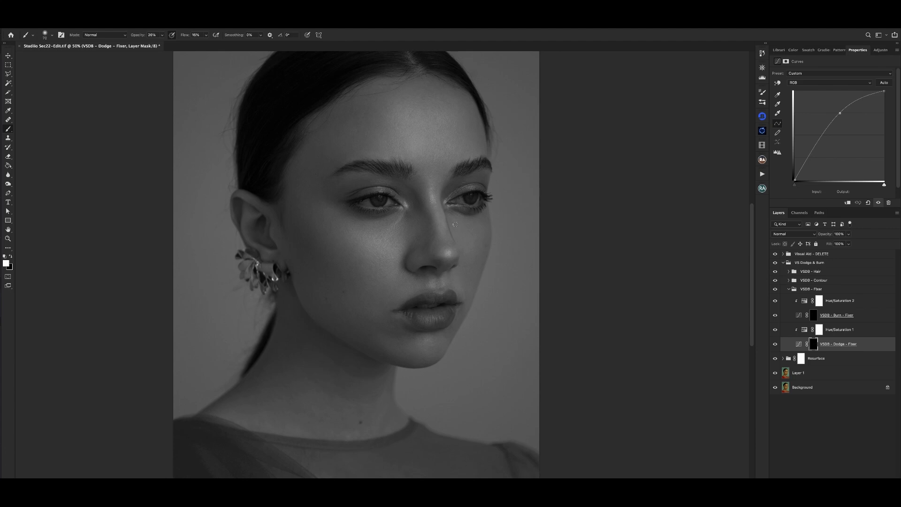
key(ctrl+minus)
key(ctrl+plus)
drag(489, 238, 485, 213)
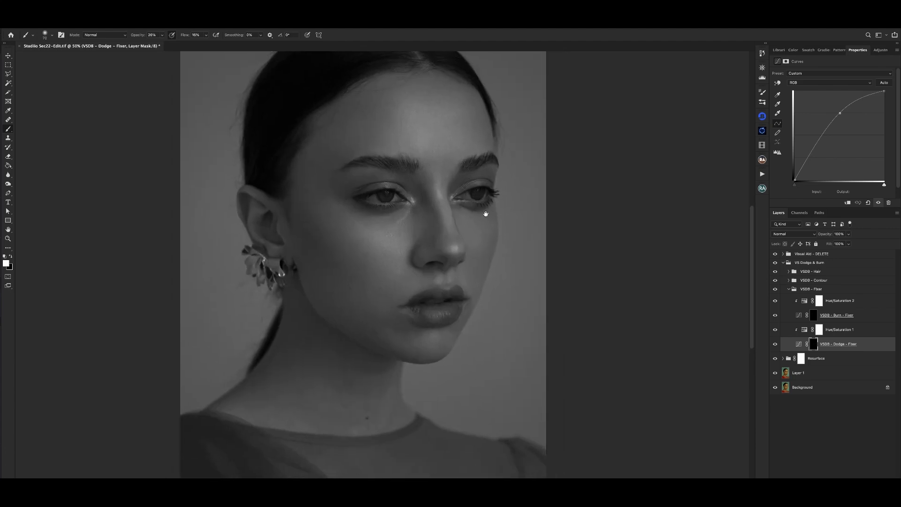
key(bracketright)
key(ctrl+minus)
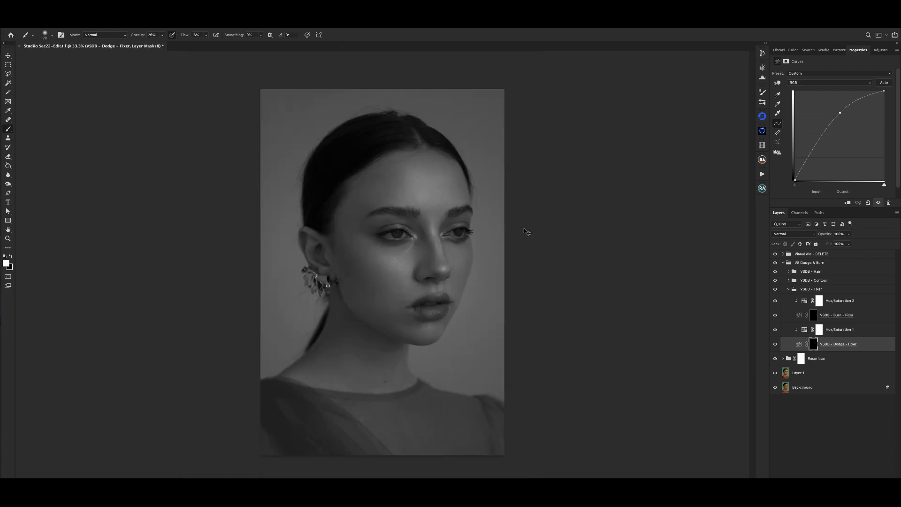
Burn the bright areas on the far cheek and beside the nose on the Burn - Fixer mask with an enlarged soft brush.
click(796, 316)
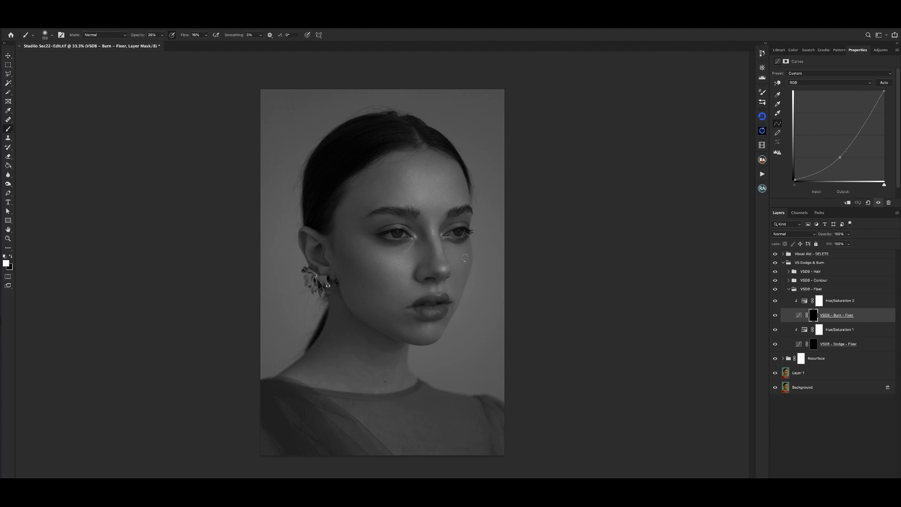
key(super+plus)
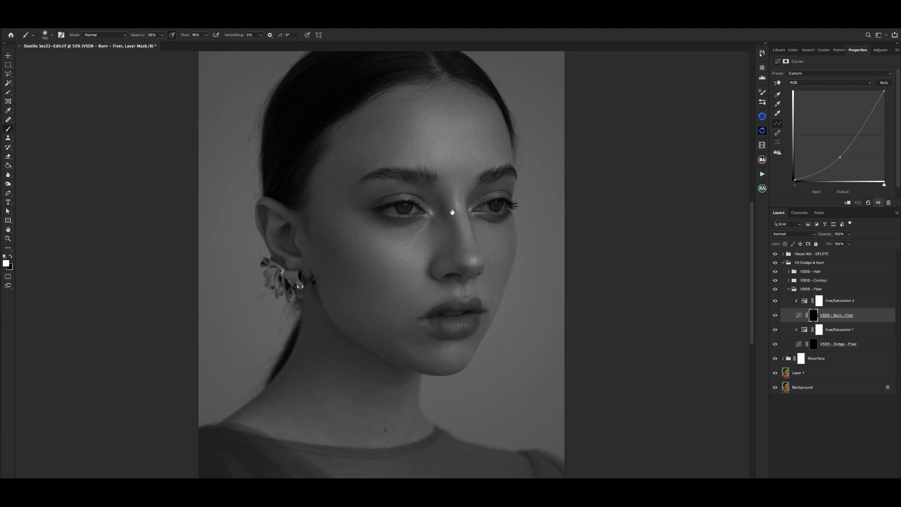
key(super+minus)
key(super+plus)
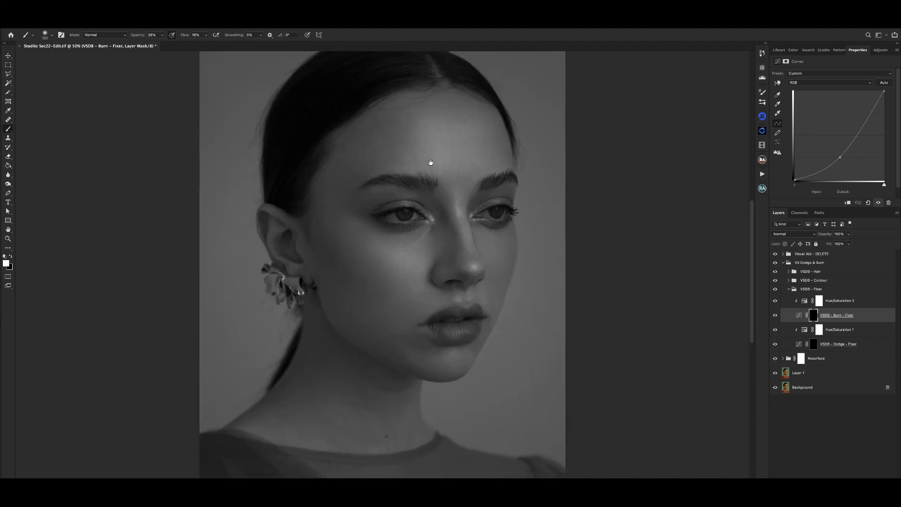
scroll(438, 200, down, 2)
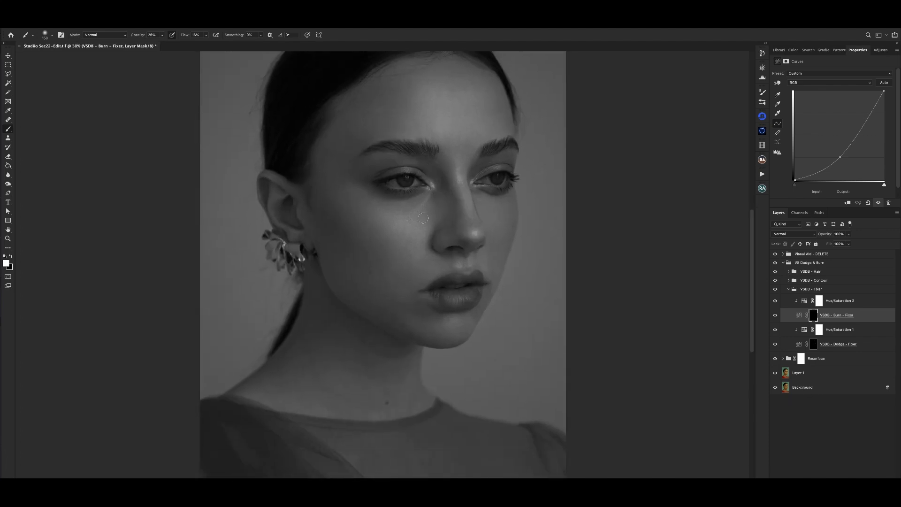
key(super+minus)
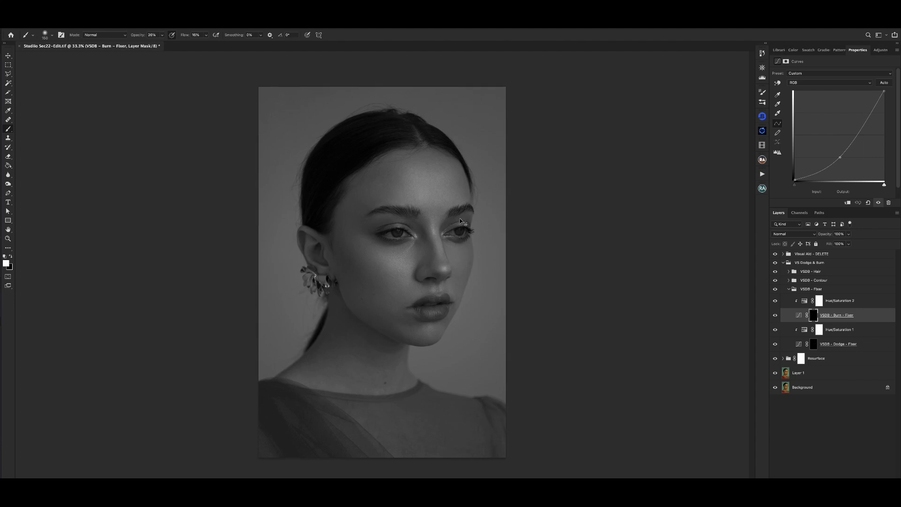
Dodge the remaining dark patches on the near cheek below the eye on the Dodge - Fixer mask.
key(super+plus)
click(793, 349)
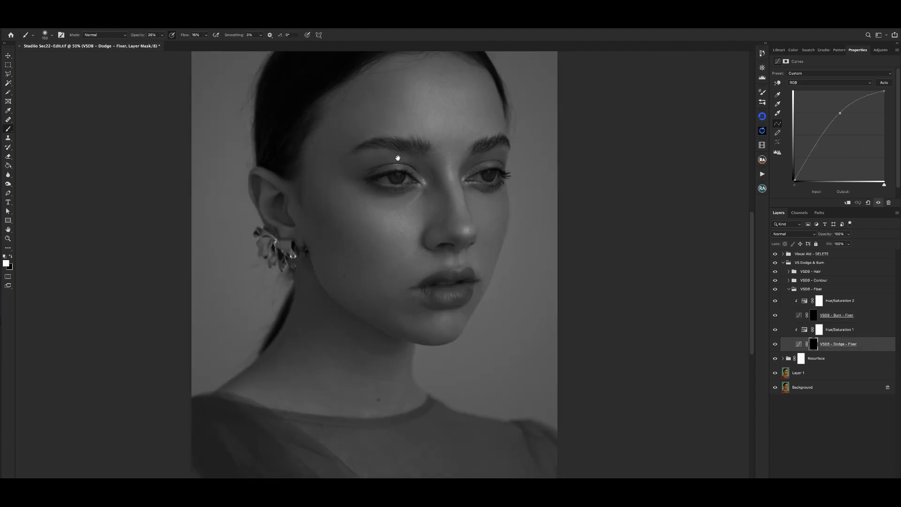
scroll(409, 216, down, 2)
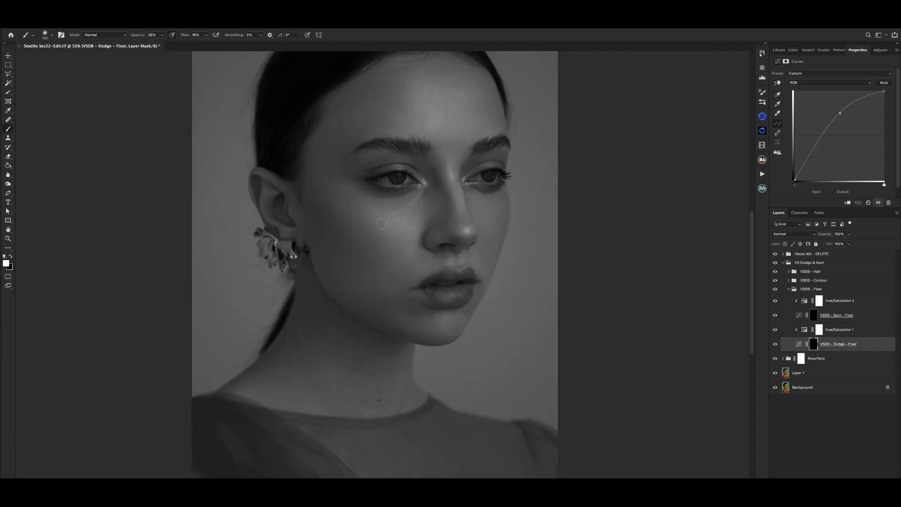
key(super+minus)
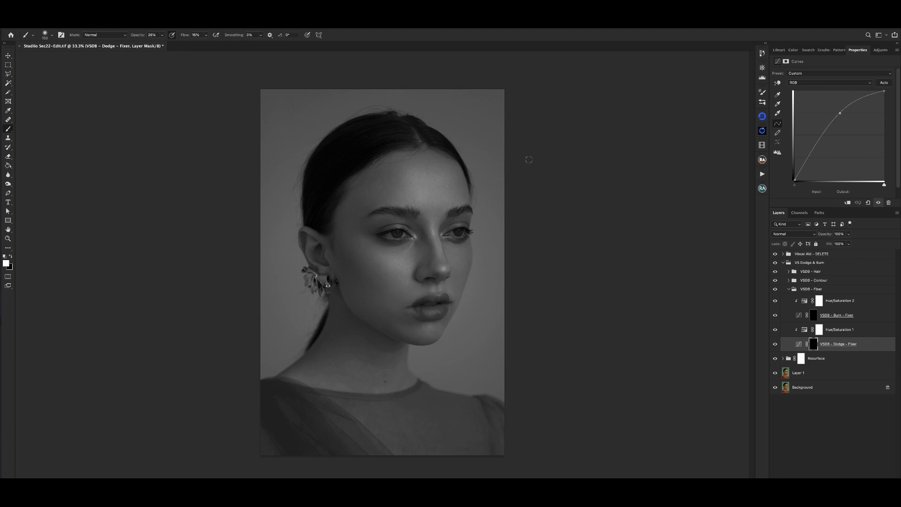
Touch up the bright skin around the near eye on the Burn - Fixer mask.
click(800, 316)
key(super+plus)
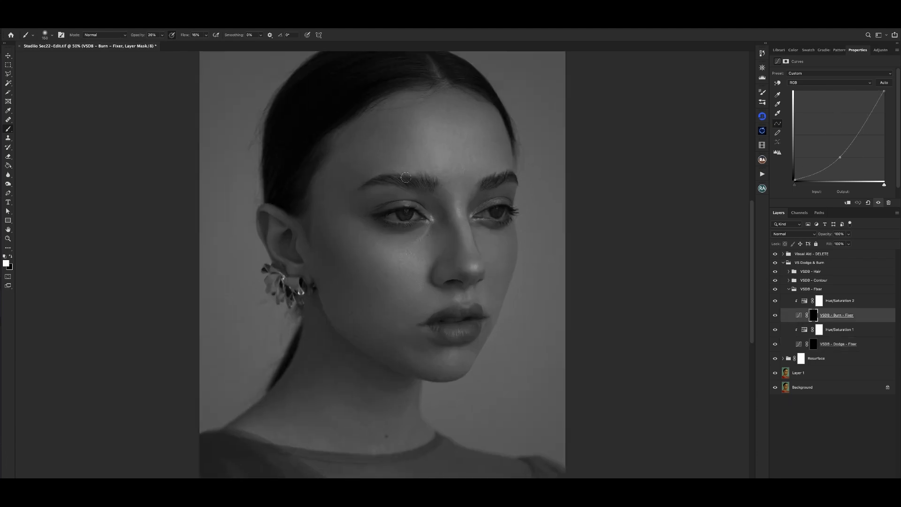
drag(411, 226, 405, 202)
scroll(405, 202, down, 5)
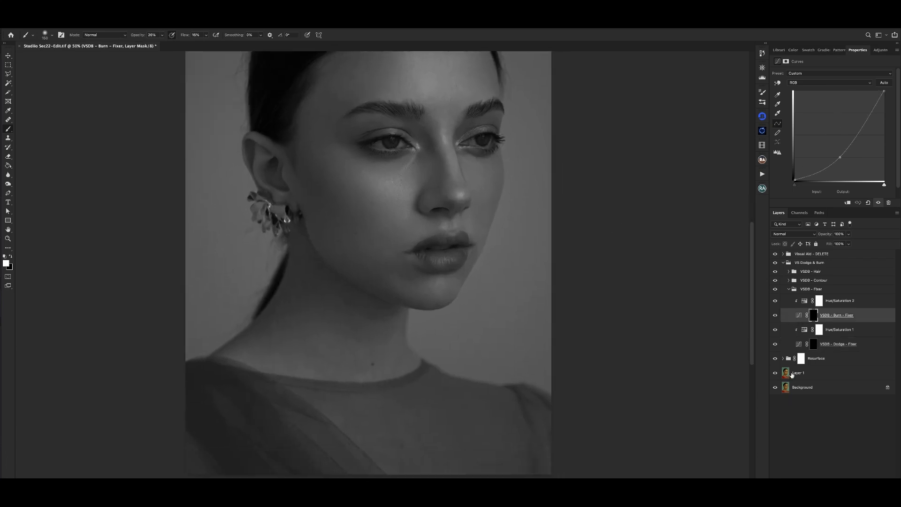
Dodge the dark patches on the neck below the jawline on the Dodge - Fixer mask with a reduced soft brush.
click(787, 344)
key(bracketleft)
key(bracketleft)
key(bracketleft)
key(bracketleft)
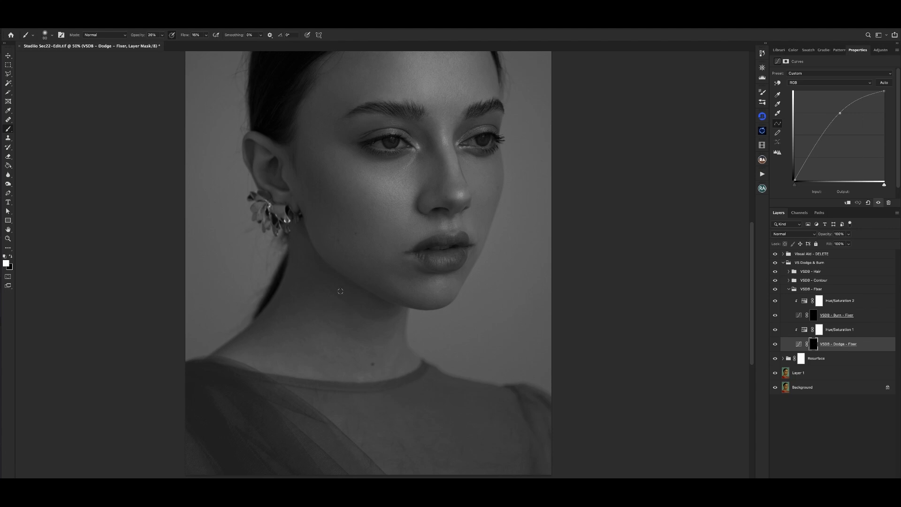
key(bracketleft)
key(bracketleft)
key(bracketleft)
key(bracketleft)
scroll(362, 314, down, 3)
key(bracketleft)
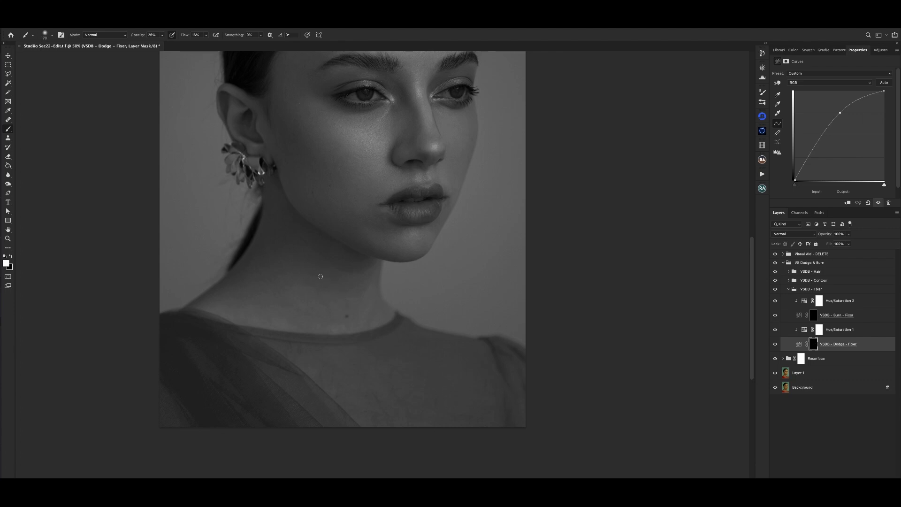
Dodge the dark patches under the chin and along the upper neck on the Dodge - Fixer mask with a small soft brush.
key(super+minus)
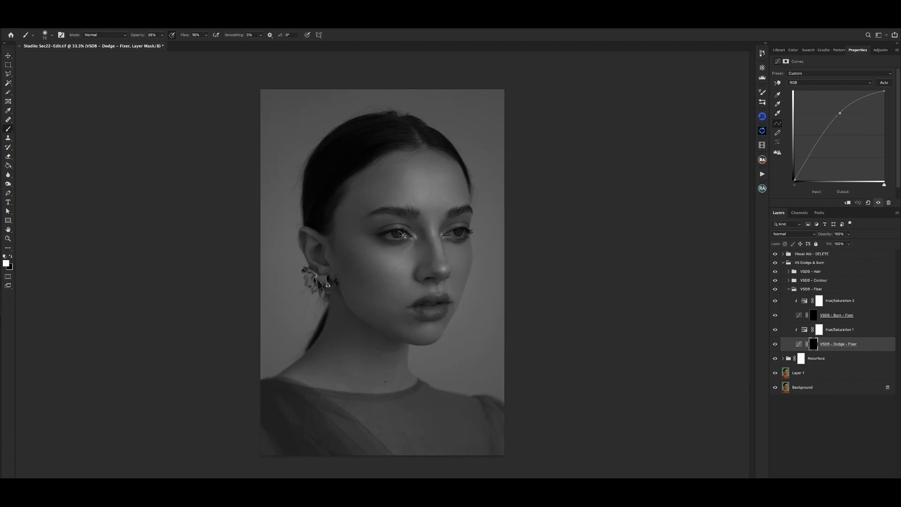
key(super+equal)
drag(383, 308, 346, 231)
key(bracketleft)
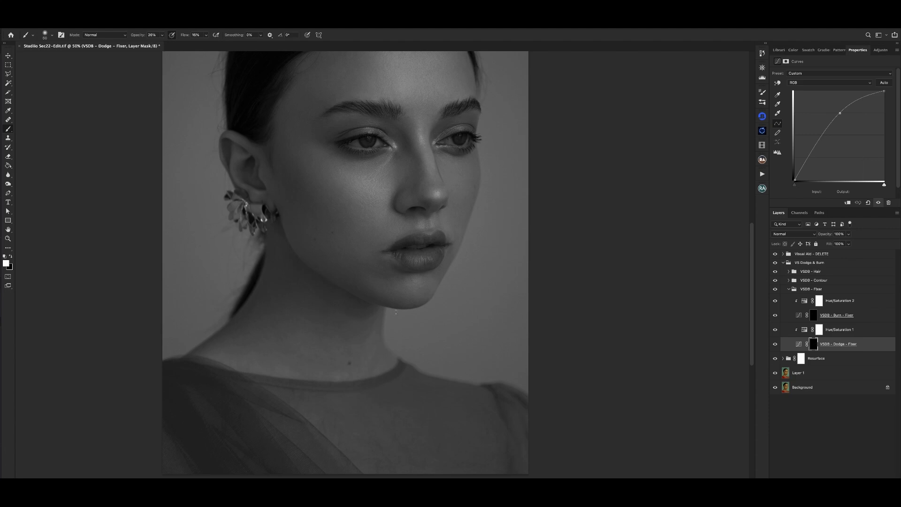
key(super+minus)
Burn the bright areas on the neck below the jawline on the Burn - Fixer mask with an enlarged soft brush.
click(797, 316)
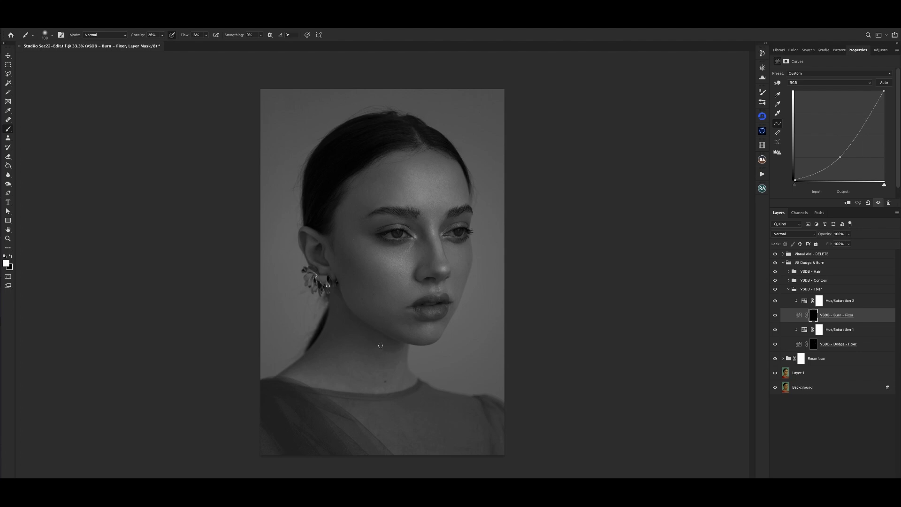
key(bracketright)
key(bracketright)
key(bracketright)
key(bracketright)
key(bracketright)
key(bracketright)
key(bracketright)
key(bracketright)
key(bracketleft)
key(bracketleft)
key(bracketleft)
key(bracketright)
Dodge the dark patches on the lower neck above the dress neckline on the Dodge - Fixer mask with a smaller brush.
click(800, 344)
key(ctrl+plus)
scroll(425, 301, down, 5)
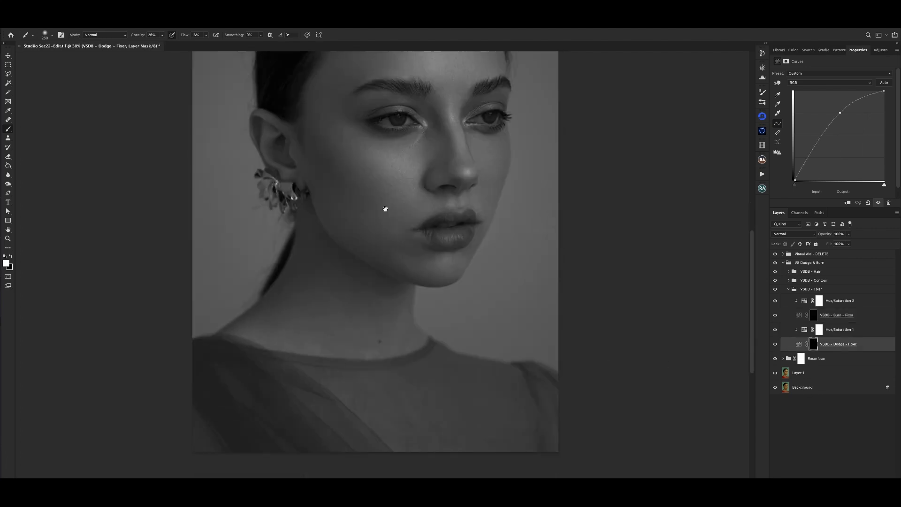
key(bracketleft)
key(bracketleft)
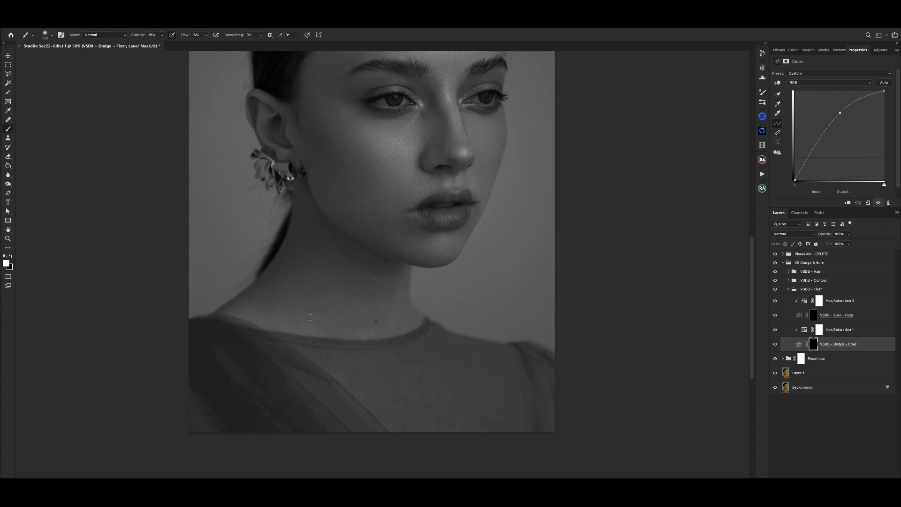
key(bracketright)
key(ctrl+minus)
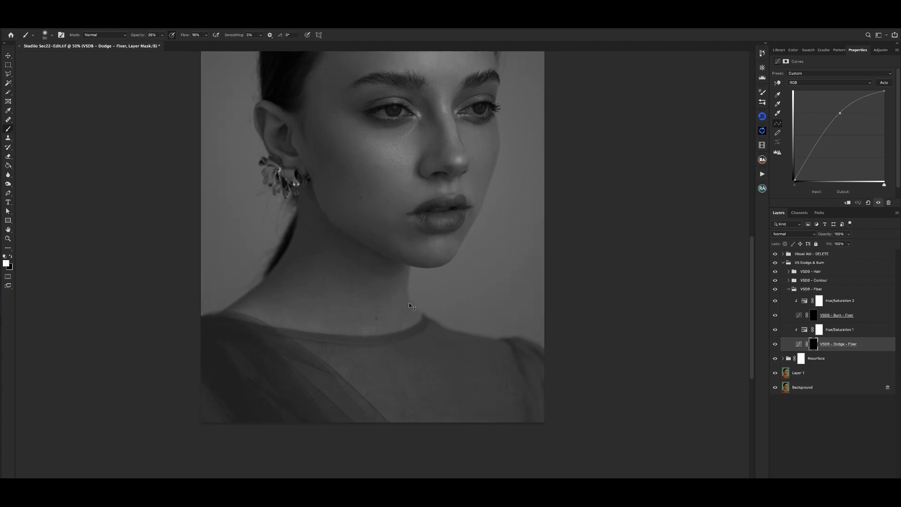
Burn the bright skin along the front edge of the neck on the Burn - Fixer mask.
click(779, 321)
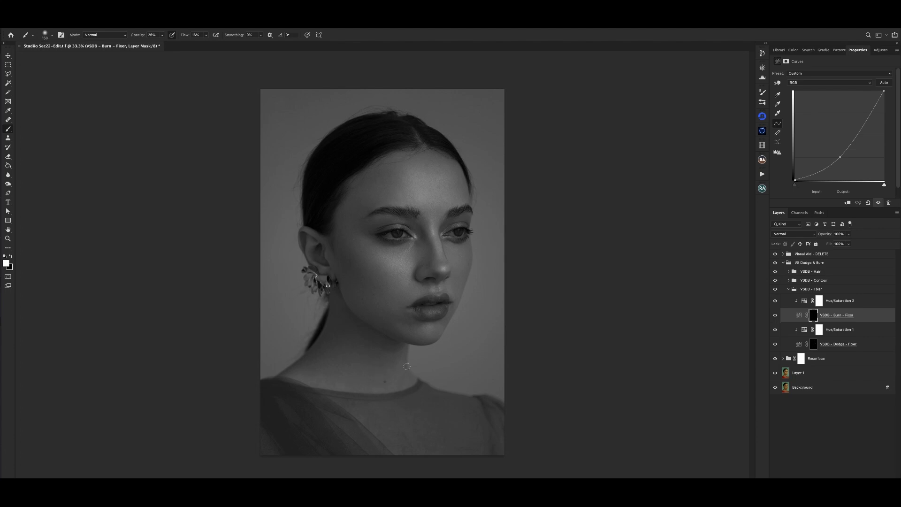
key([)
key([)
key(ctrl+minus)
key(])
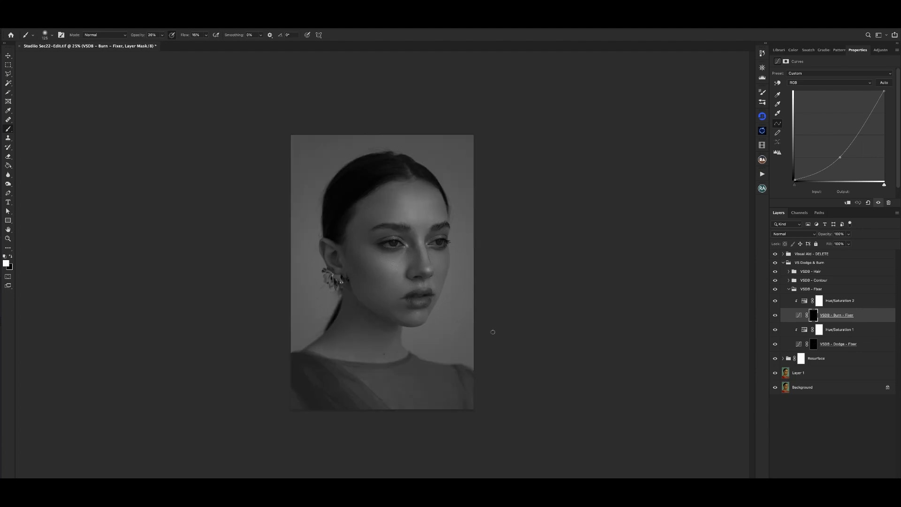
key(super+plus)
key(super+plus)
key(super+plus)
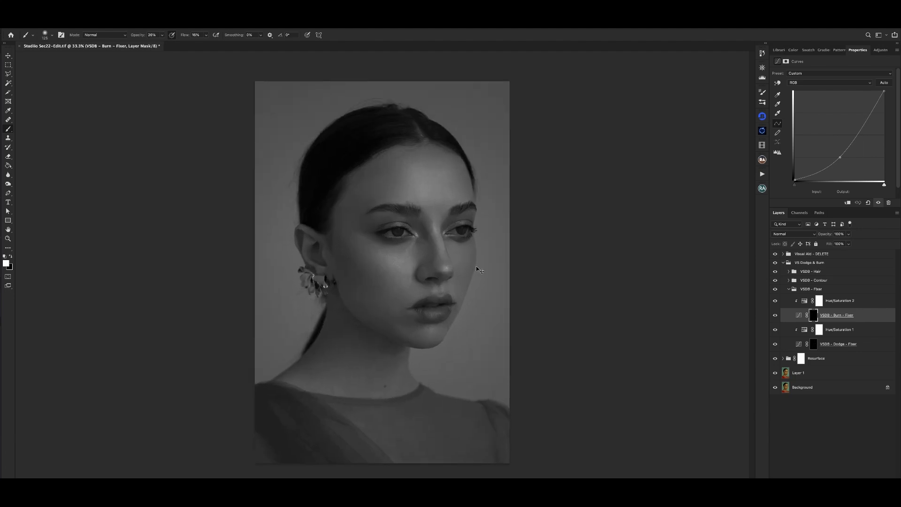
Burn the bright spots along the side of the nose on the Burn - Fixer mask with a much smaller brush.
drag(479, 251, 468, 283)
key(bracketleft)
key(bracketleft)
key(bracketleft)
key(bracketleft)
key(bracketleft)
key(bracketleft)
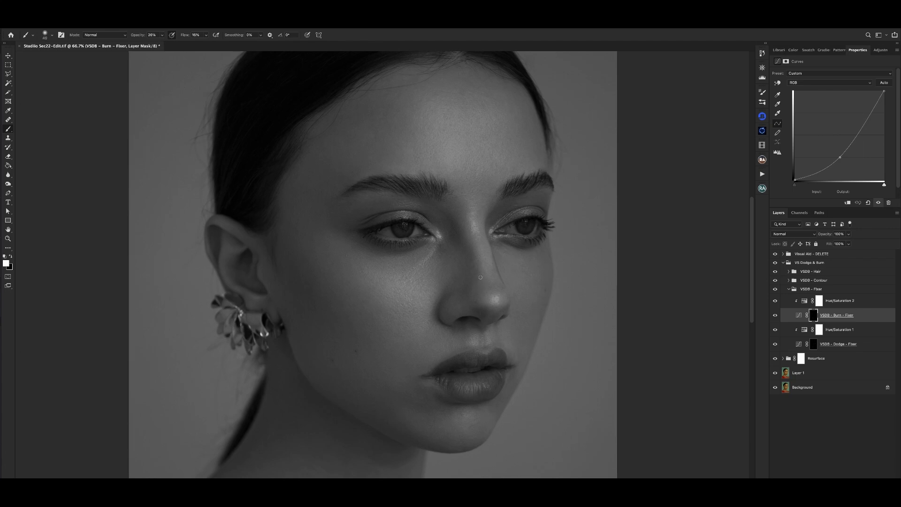
key(super+minus)
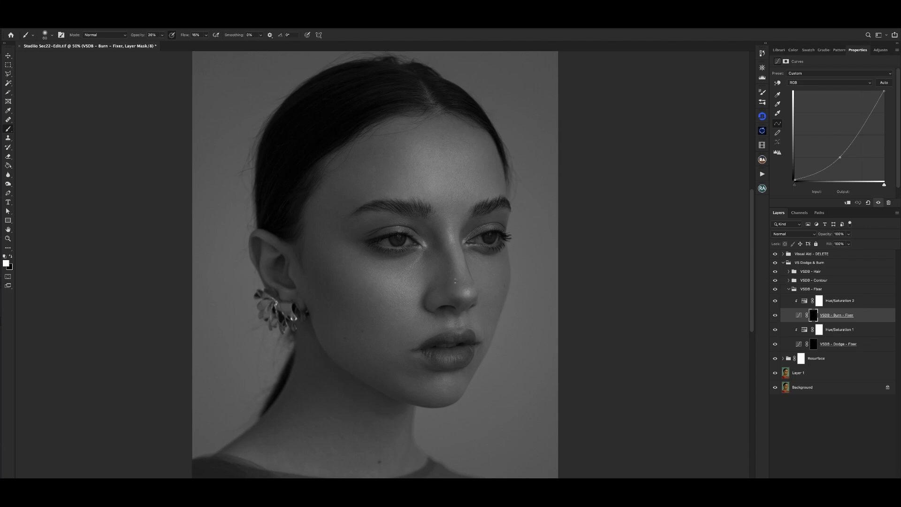
key(super+minus)
key(super+plus)
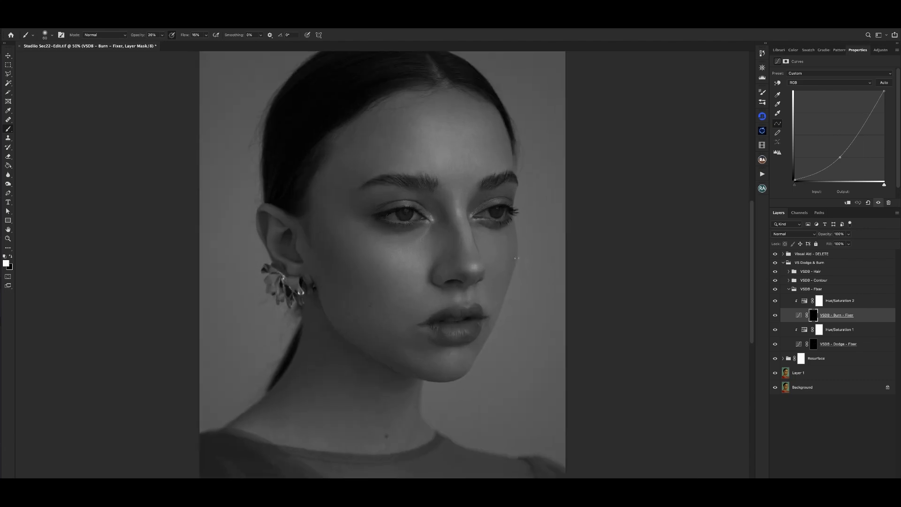
Burn the bright skin on the far cheek below the eye on the Burn - Fixer mask with a slightly larger brush.
drag(511, 253, 503, 252)
key(bracketright)
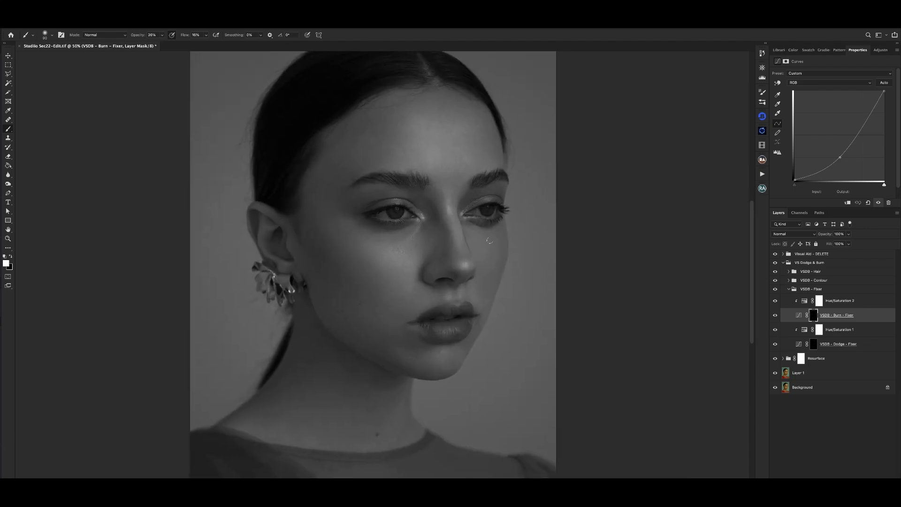
key(bracketright)
key(super+minus)
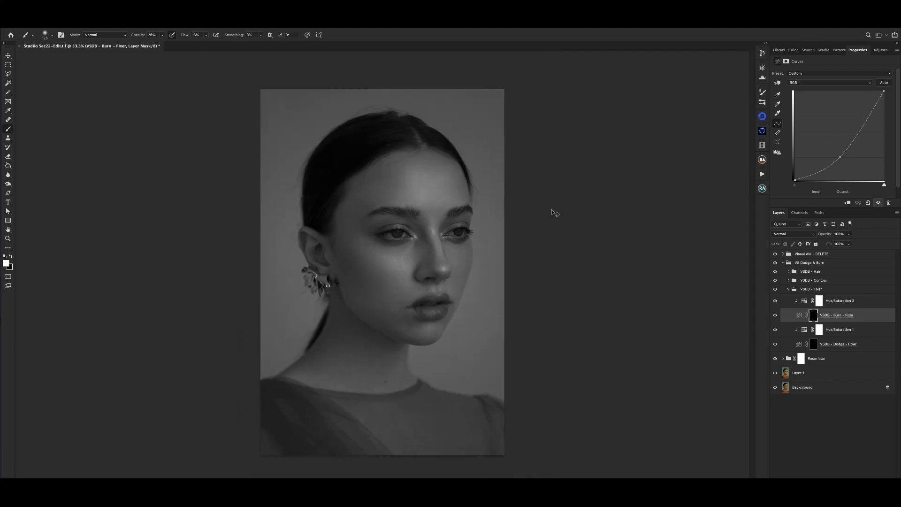
key(super+minus)
key(super+minus)
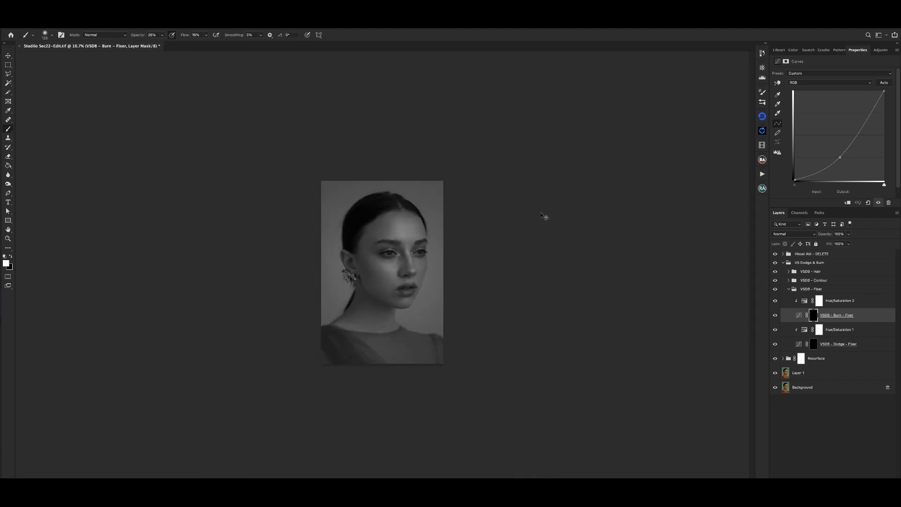
Dodge the dark areas on the upper forehead near the hairline on the Dodge - Fixer mask with an enlarged soft brush.
click(819, 344)
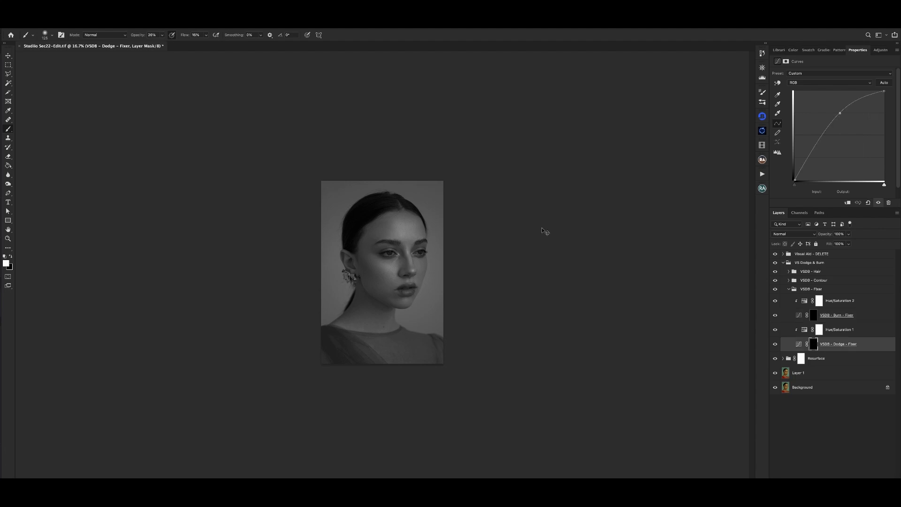
key(super+plus)
key(bracketright)
key(bracketright)
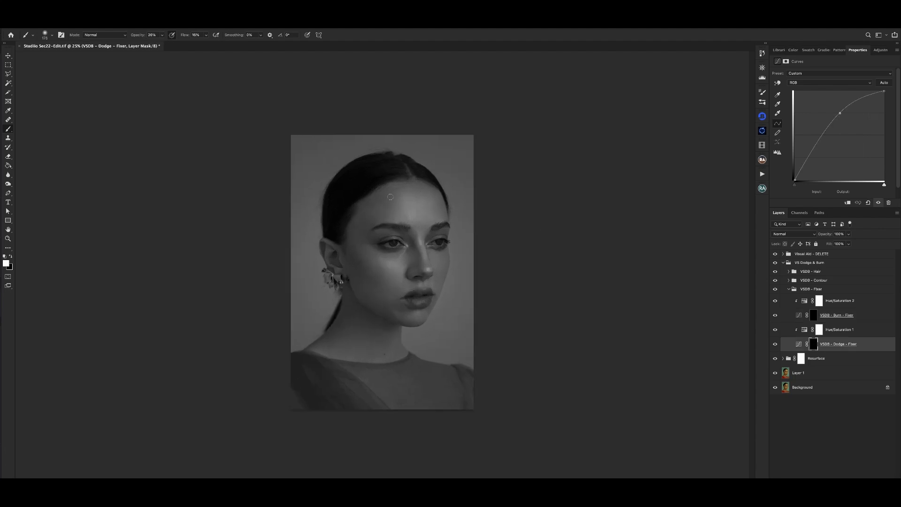
key(bracketright)
key(bracketright)
key(super+minus)
key(super+minus)
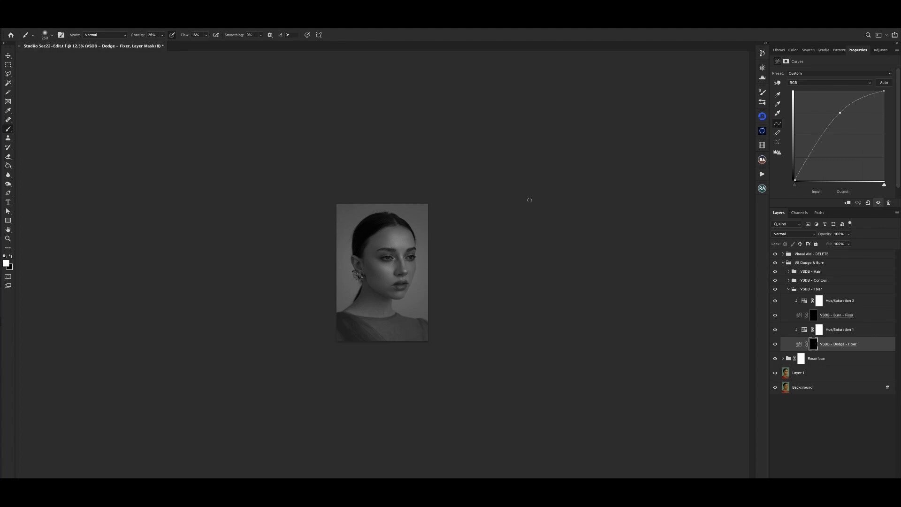
Burn the bright patch on the near side of the forehead on the Burn - Fixer mask.
click(801, 317)
key(super+plus)
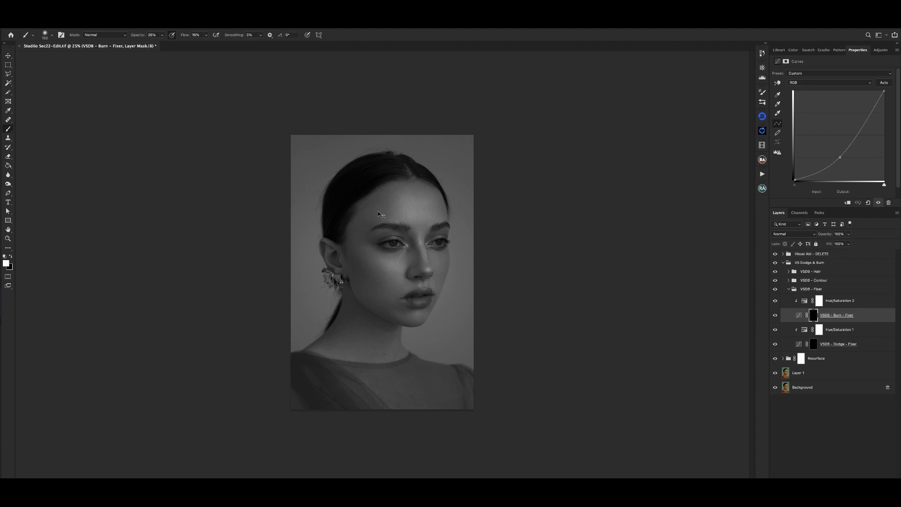
key(super+minus)
key(super+plus)
Dodge the remaining dark patches across the forehead, including above the far eyebrow, on the Dodge - Fixer mask.
click(799, 345)
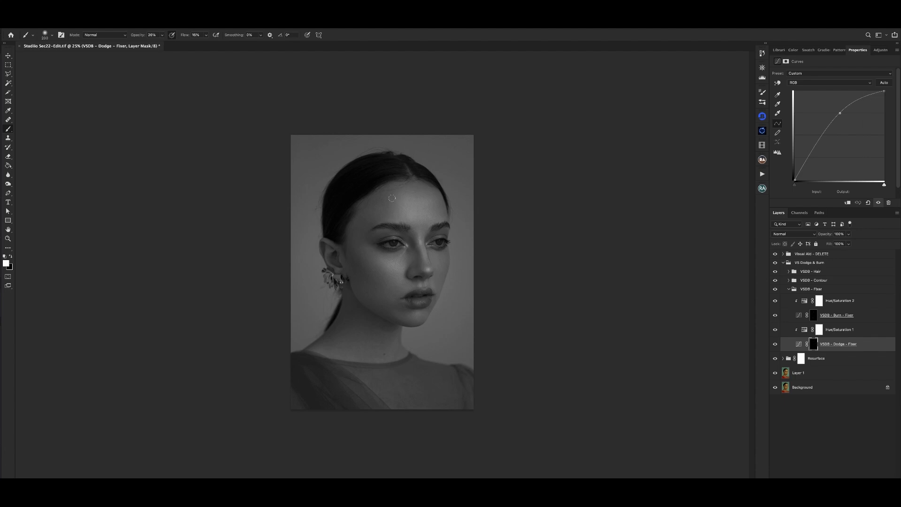
key(bracketleft)
key(super+minus)
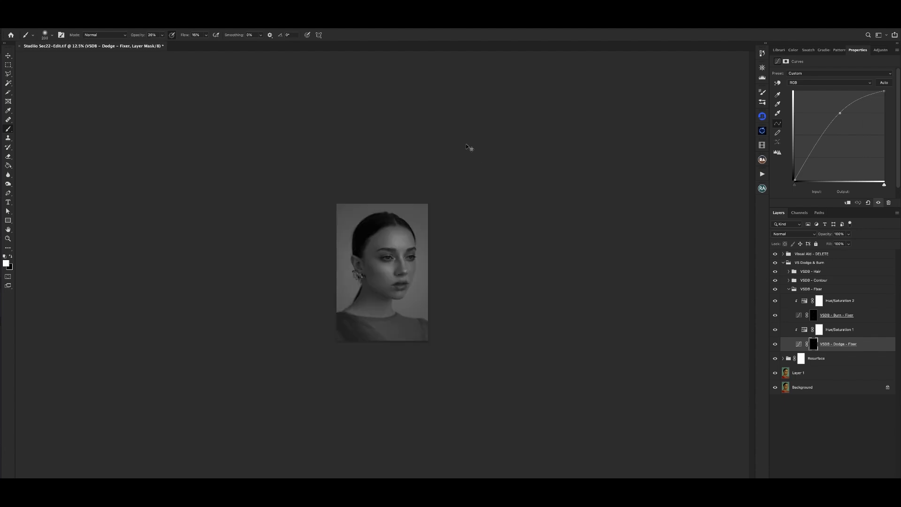
key(super+plus)
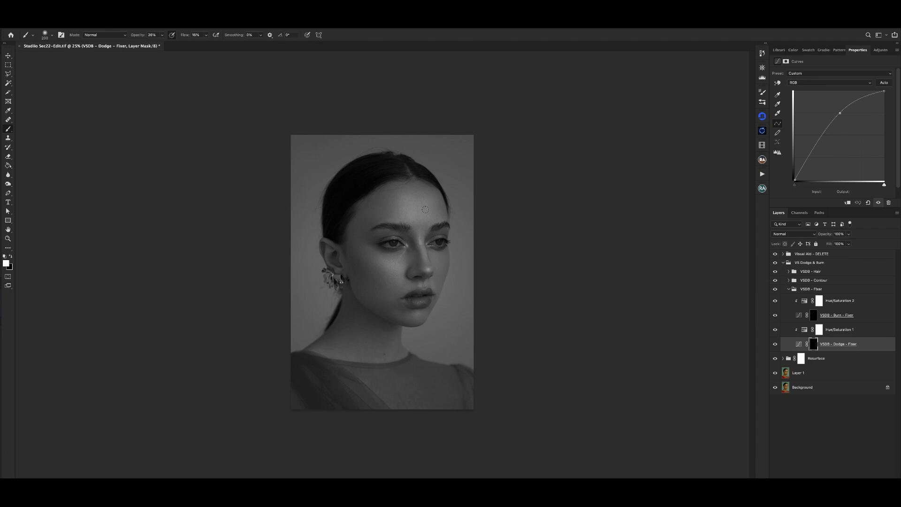
key(super+minus)
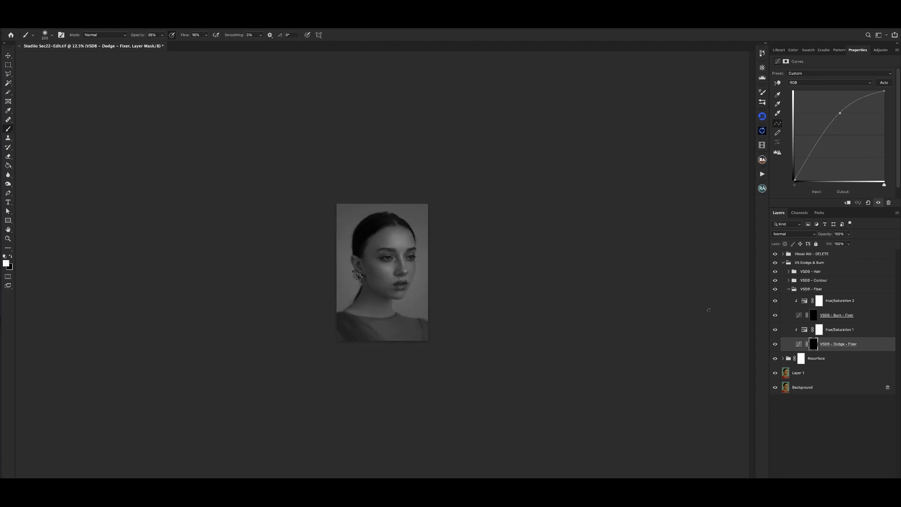
Burn the far side of the forehead on the Burn - Fixer mask with a large soft brush.
click(797, 319)
key(bracketright)
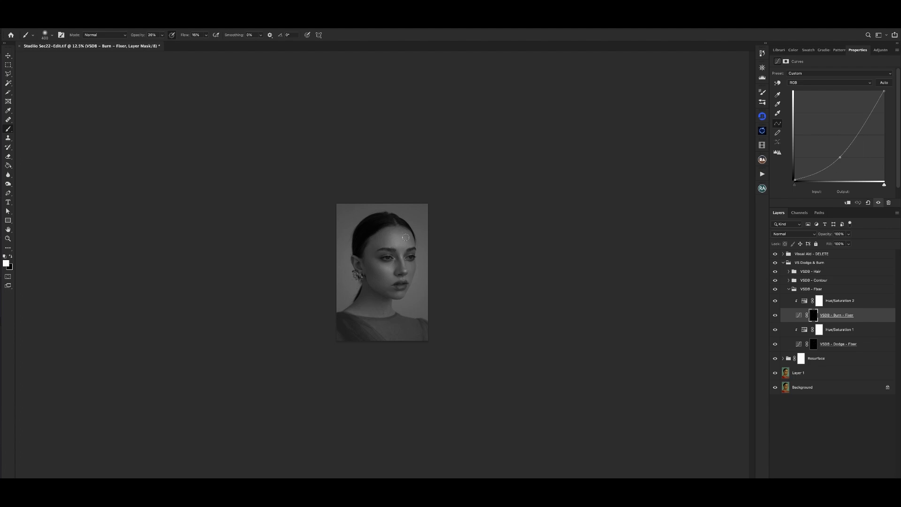
key(ctrl+plus)
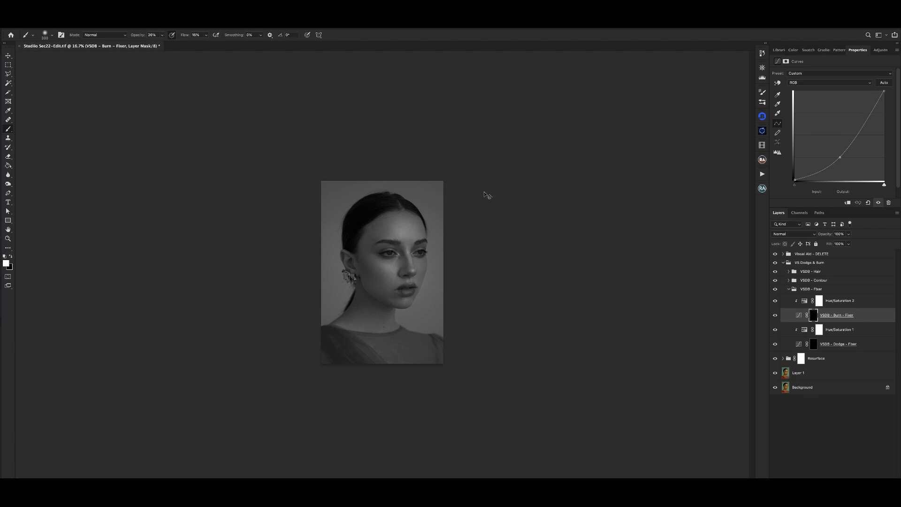
key(ctrl+plus)
key(ctrl+plus)
key(ctrl+plus)
drag(468, 167, 470, 208)
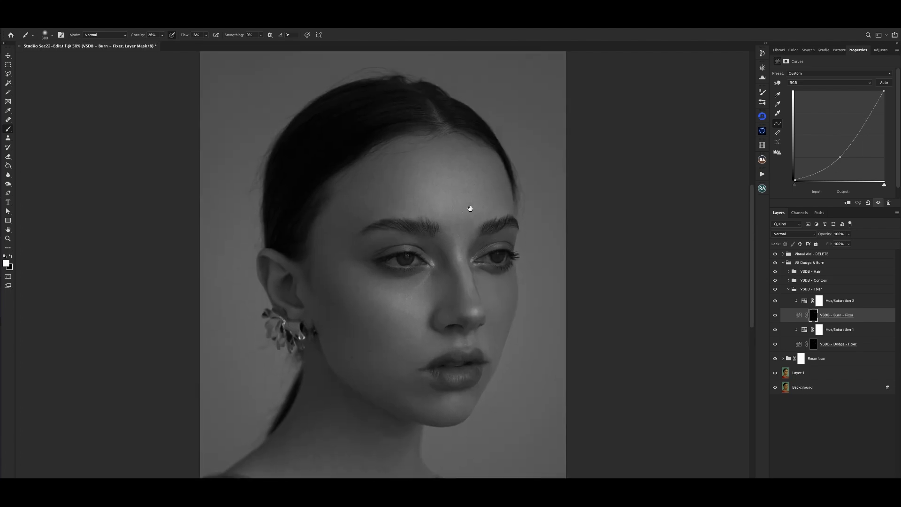
scroll(470, 208, down, 4)
key(ctrl+minus)
key(ctrl+minus)
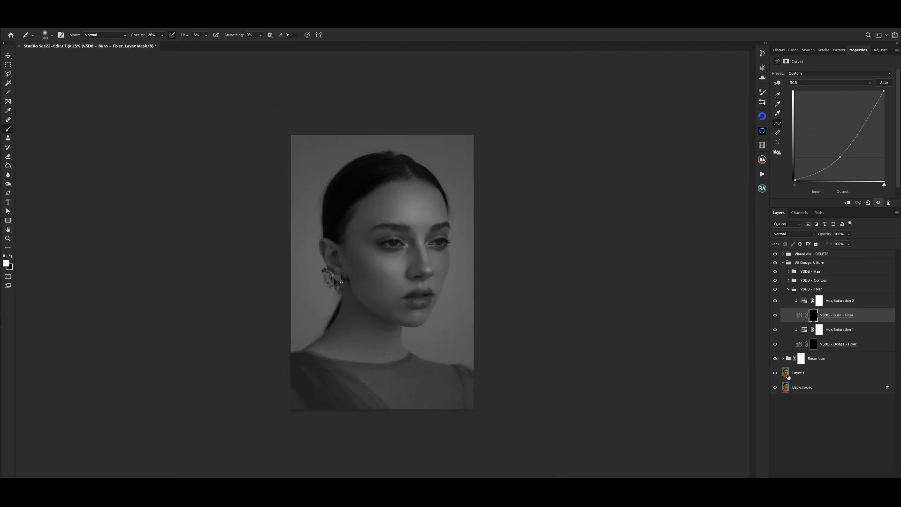
Dodge the small dark patches on the lower face on the Dodge - Fixer mask with a much smaller brush.
click(798, 346)
key(ctrl+plus)
key(ctrl+plus)
scroll(417, 226, down, 3)
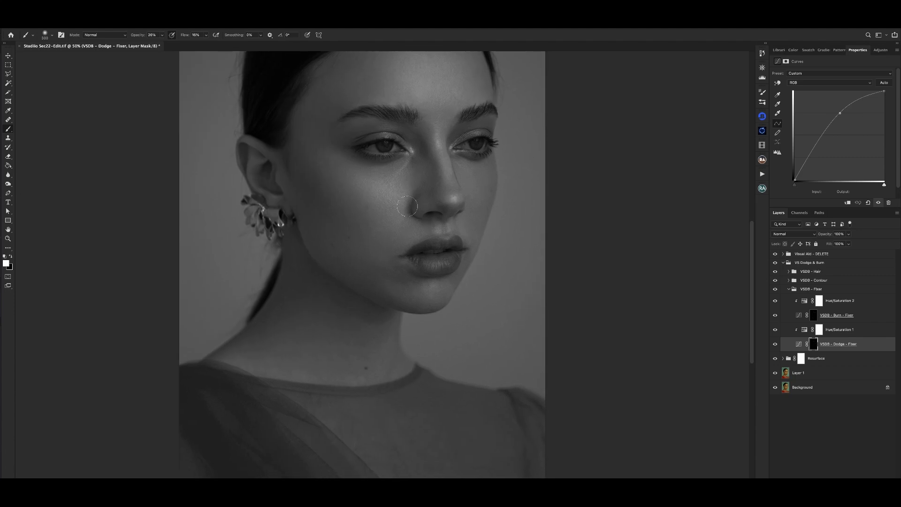
key(bracketleft)
key(bracketleft)
key(bracketleft)
key(bracketleft)
key(bracketleft)
key(bracketleft)
key(bracketleft)
key(ctrl+minus)
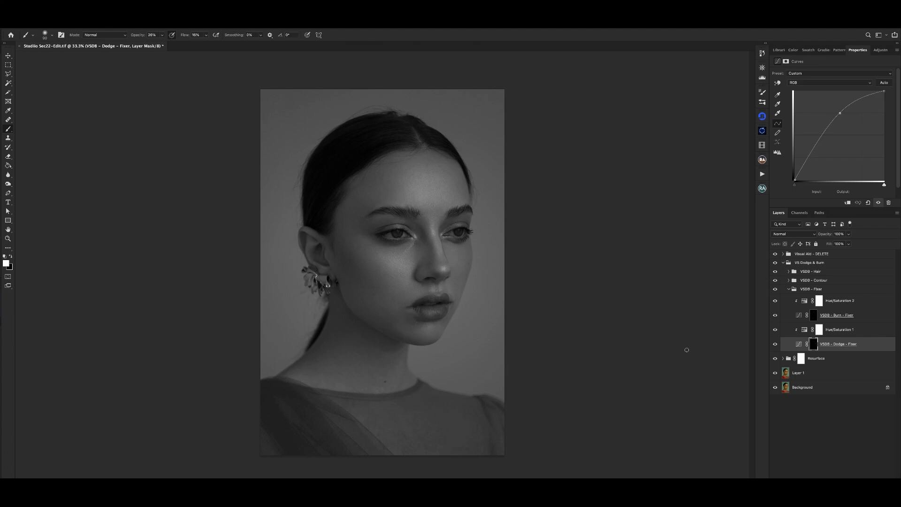
Burn the bright areas around the chin on the Burn - Fixer mask with an enlarged brush, checking the whole portrait.
click(836, 315)
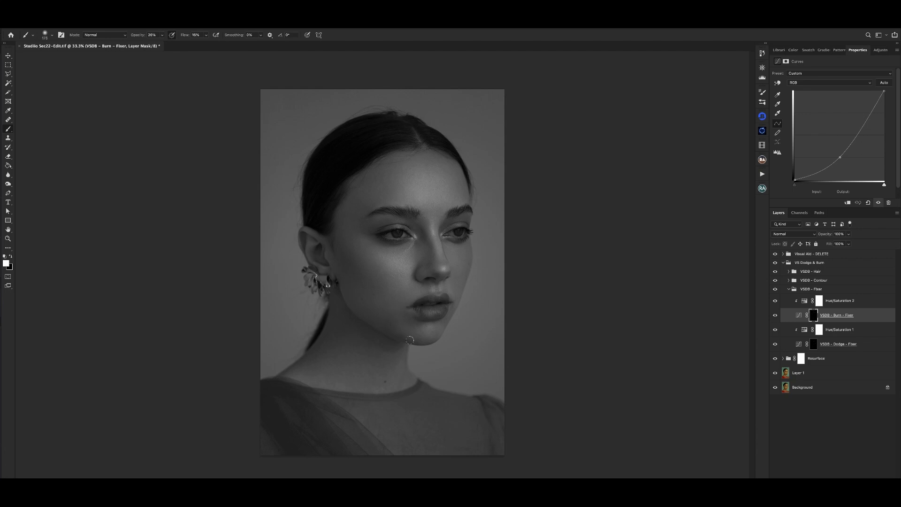
key(bracketright)
key(bracketright)
key(ctrl+minus)
key(ctrl+minus)
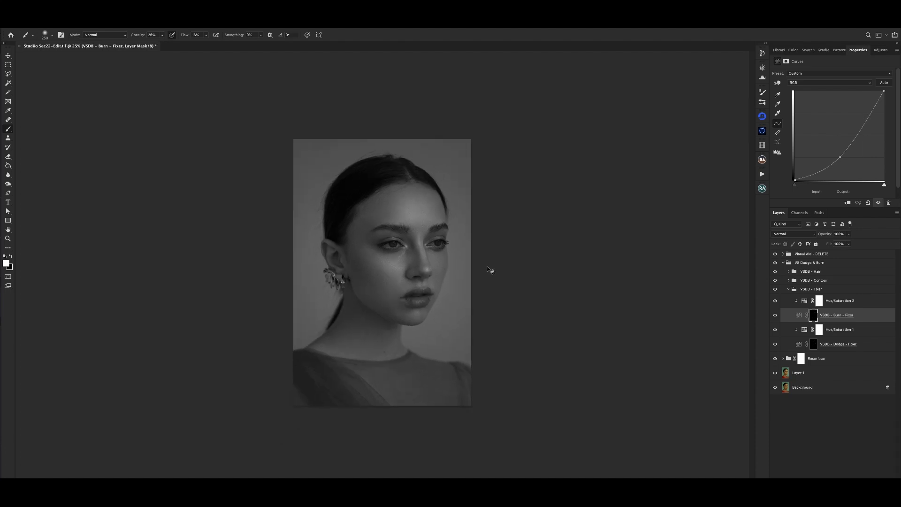
key(ctrl+plus)
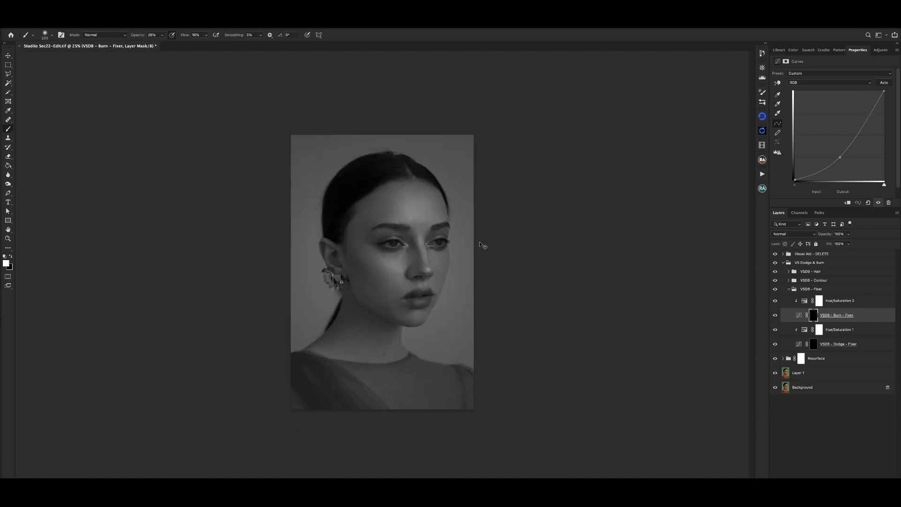
key(ctrl+minus)
key(ctrl+plus)
key(ctrl+minus)
key(ctrl+minus)
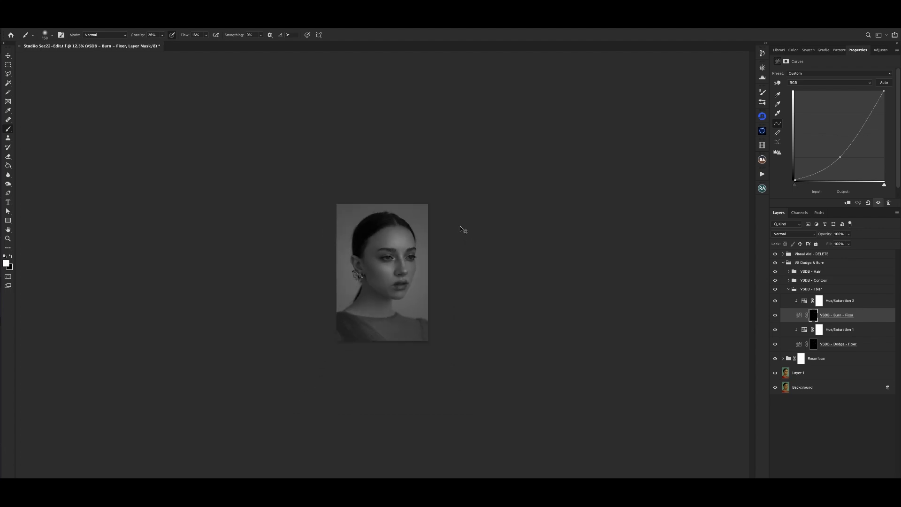
key(ctrl+plus)
key(ctrl+plus)
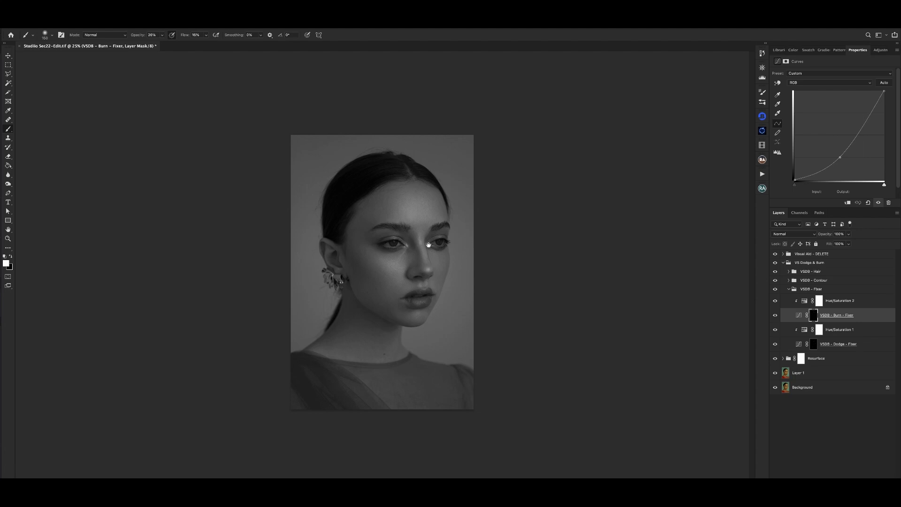
Dodge the small dark patches around the lips on the Dodge - Fixer mask with a smaller brush, checking the whole portrait.
click(813, 344)
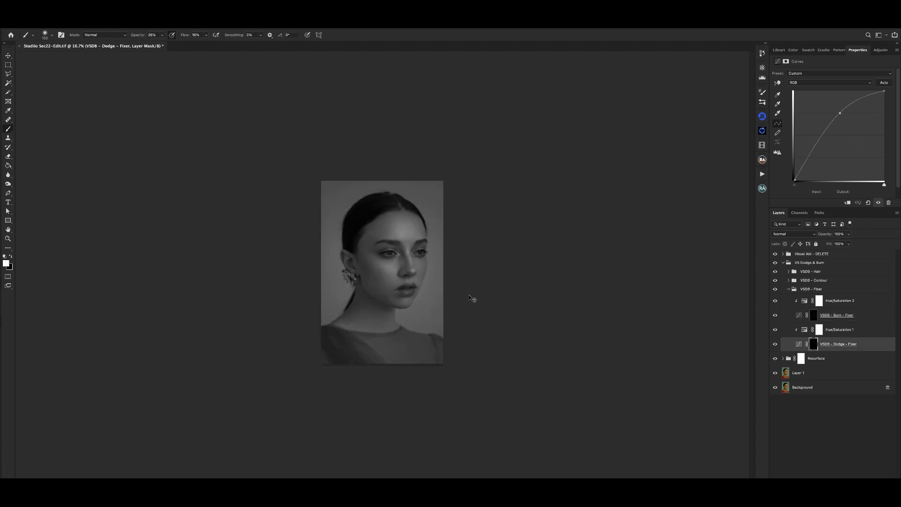
key(ctrl+plus)
key(ctrl+plus)
key(ctrl+plus)
mouse_move(489, 319)
mouse_down()
mouse_move(469, 270)
mouse_move(418, 229)
mouse_up()
key(ctrl+minus)
key(ctrl+plus)
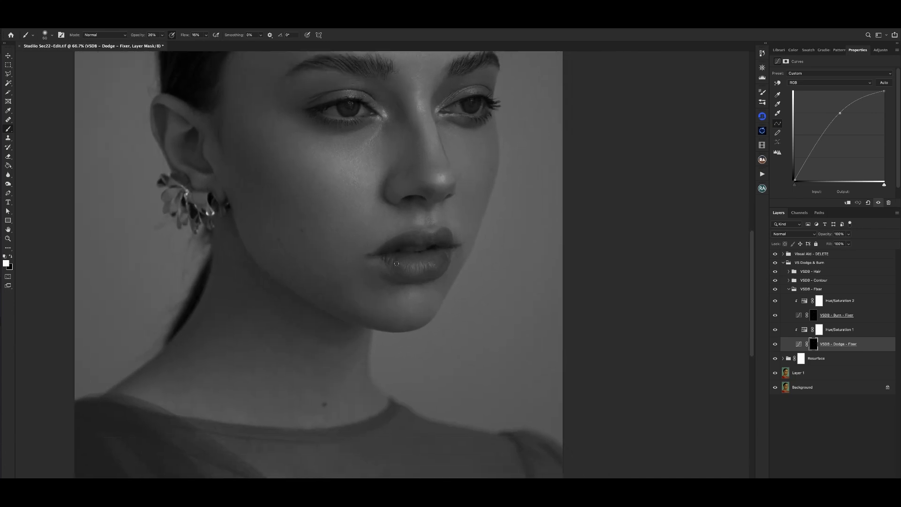
key(bracketleft)
key(super+minus)
key(super+minus)
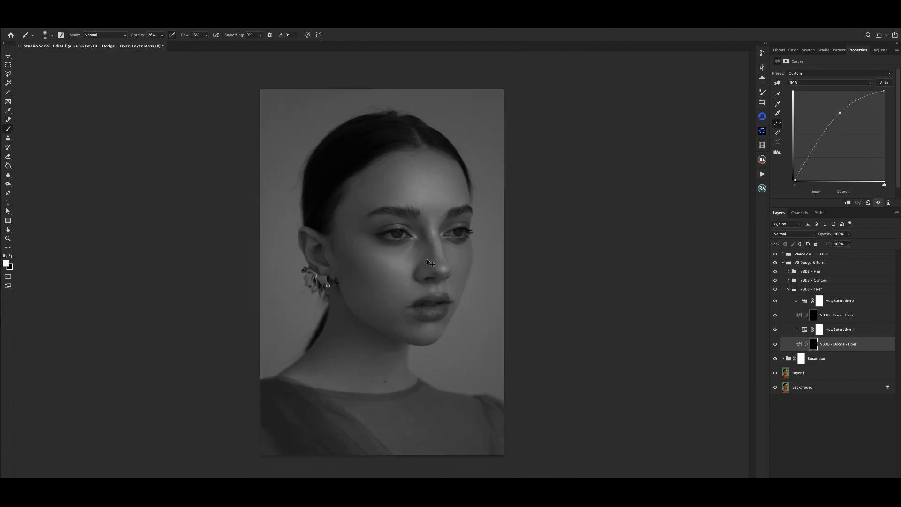
Dodge the dark patches on the far cheek beside the nose and around the mouth on the Dodge - Fixer mask.
key(super+equal)
key(super+equal)
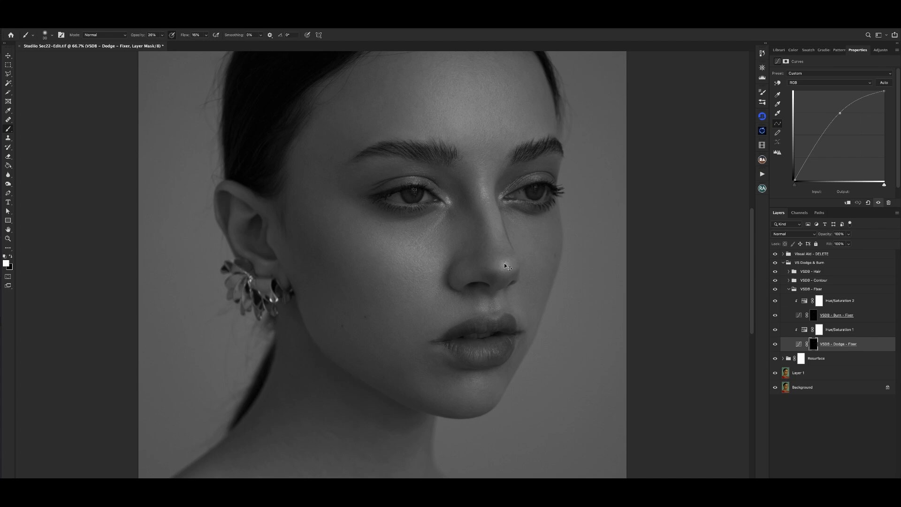
scroll(487, 266, down, 5)
scroll(487, 266, right, 3)
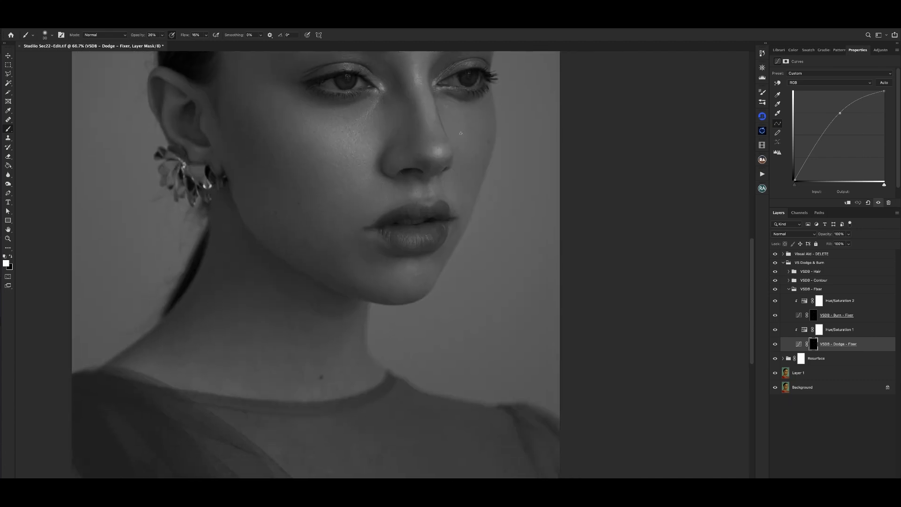
key(super+minus)
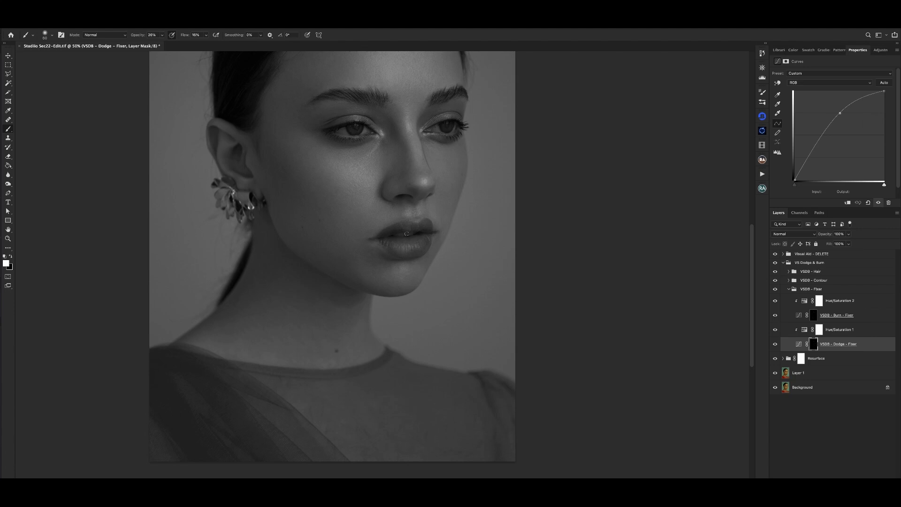
Burn the bright areas of the lower lip on the Burn - Fixer mask with a slightly larger brush.
click(801, 314)
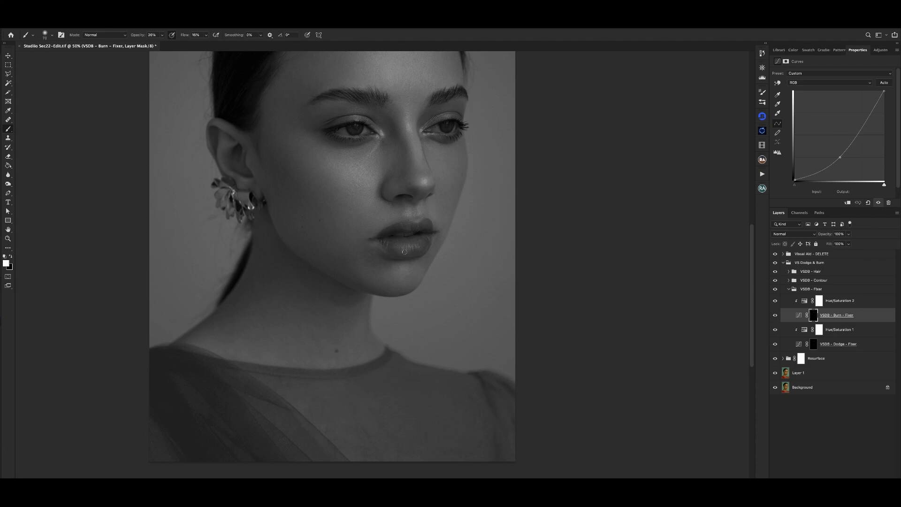
key(super+minus)
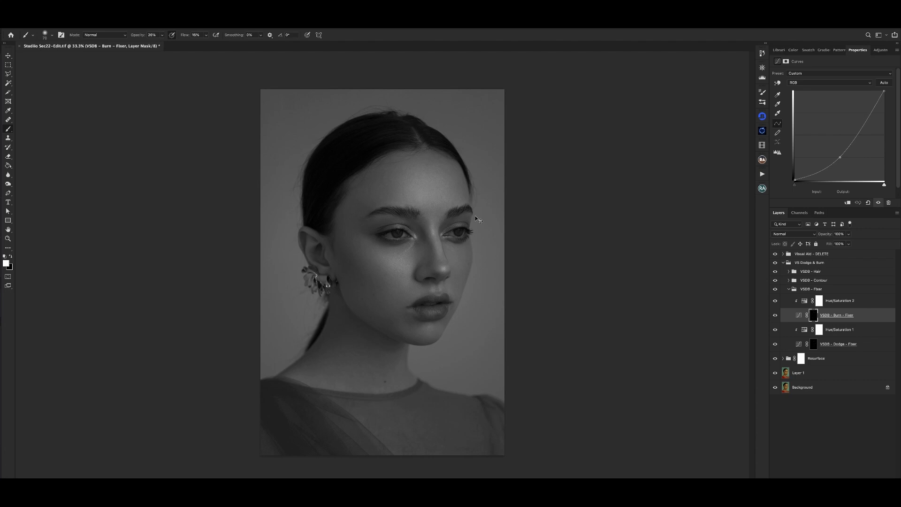
key(super+plus)
key(super+plus)
drag(493, 299, 445, 200)
Dodge the far side of the lower lip on the Dodge - Fixer mask with a small brush.
click(803, 346)
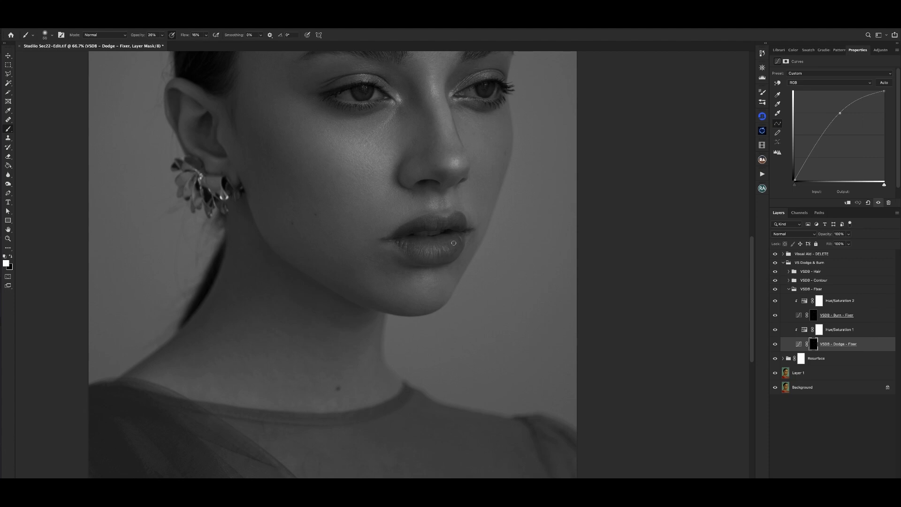
key(bracketleft)
key(bracketright)
key(super+minus)
key(super+minus)
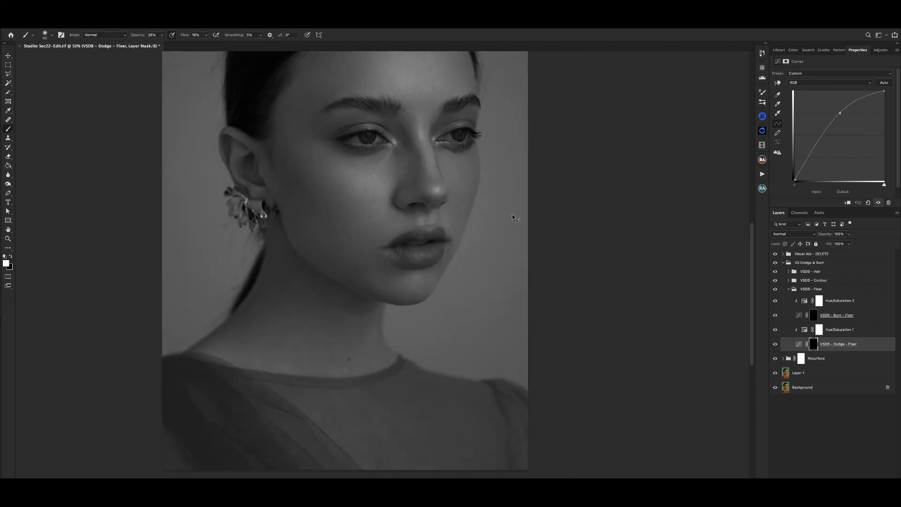
Dodge the remaining dark patches on the lips' far corner on the Dodge - Fixer mask, checking the whole portrait between passes.
key(super+plus)
key(super+plus)
scroll(504, 272, down, 5)
scroll(504, 271, right, 3)
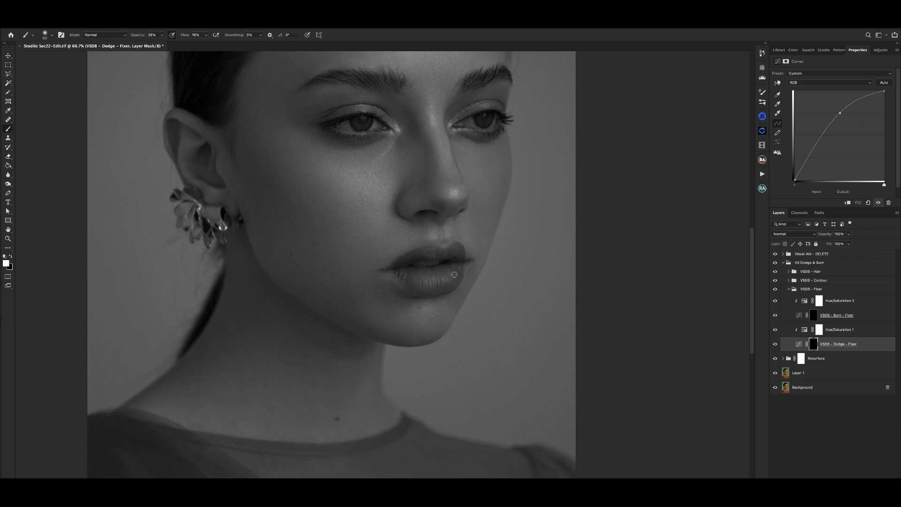
key(ctrl+minus)
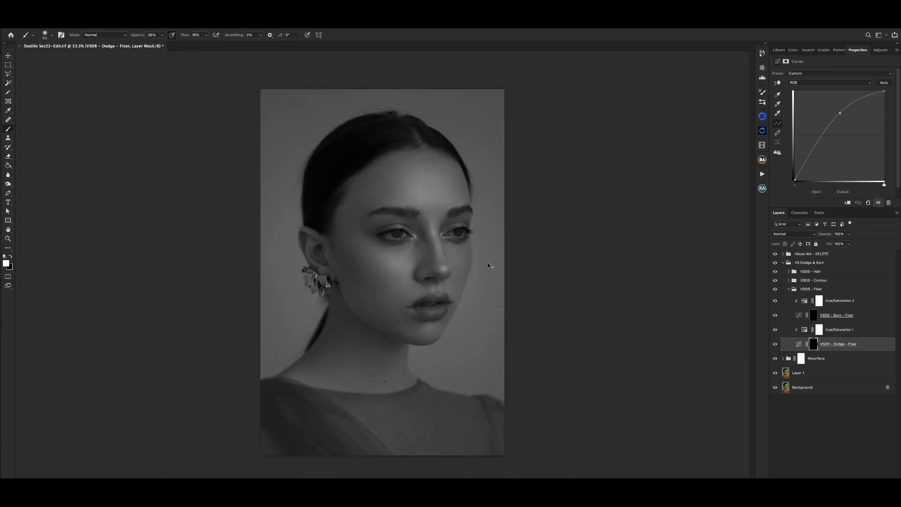
key(ctrl+plus)
drag(488, 265, 406, 127)
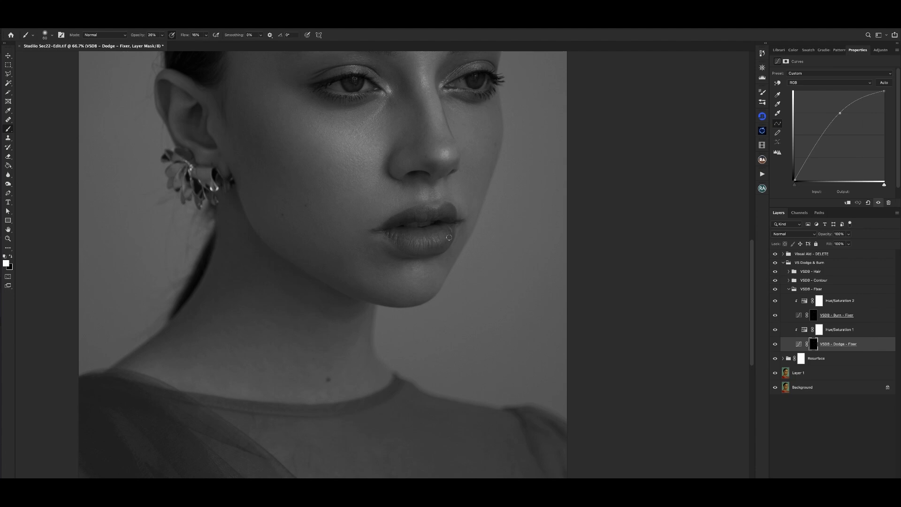
key(ctrl+minus)
key(ctrl+minus)
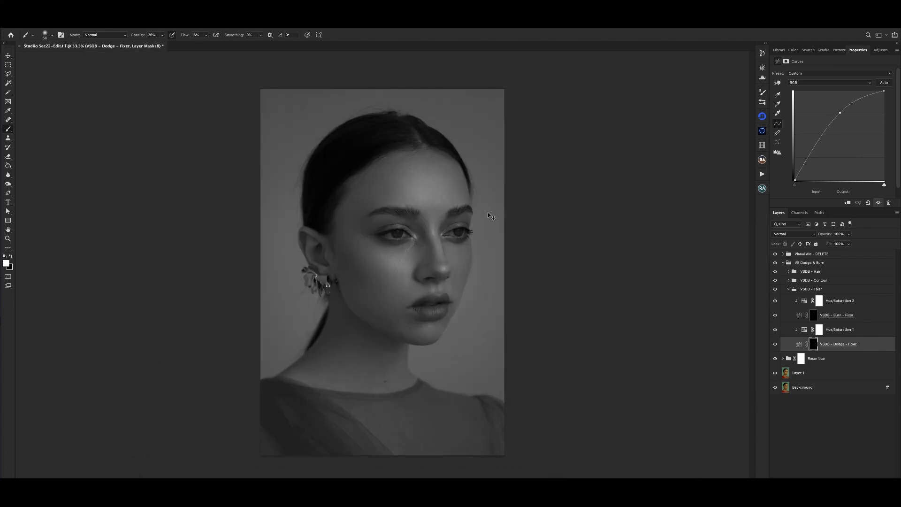
Burn the bright area around the lower lip on the Burn - Fixer mask with an enlarged brush.
click(800, 316)
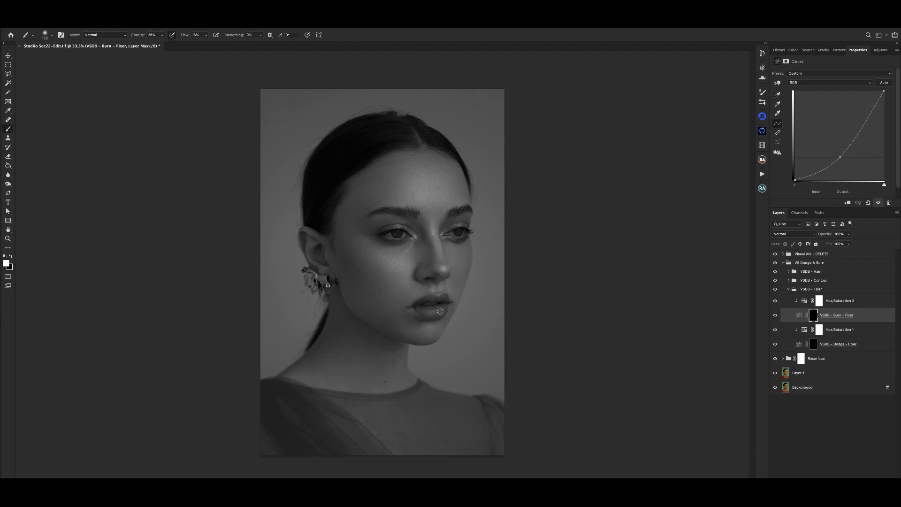
key(ctrl+plus)
key(ctrl+plus)
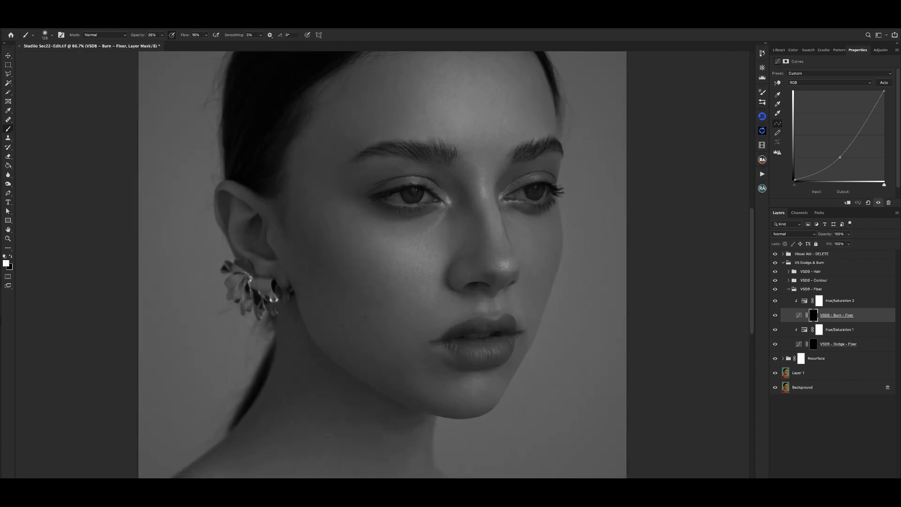
drag(487, 253, 478, 242)
Dodge the upper lip area on the Dodge - Fixer mask and burn the far cheek on the Burn - Fixer mask.
click(783, 344)
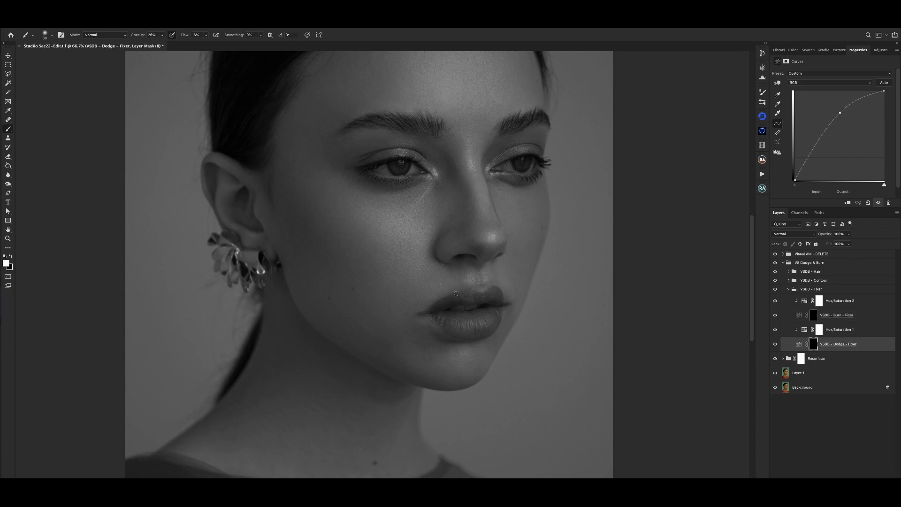
key(ctrl+minus)
key(ctrl+minus)
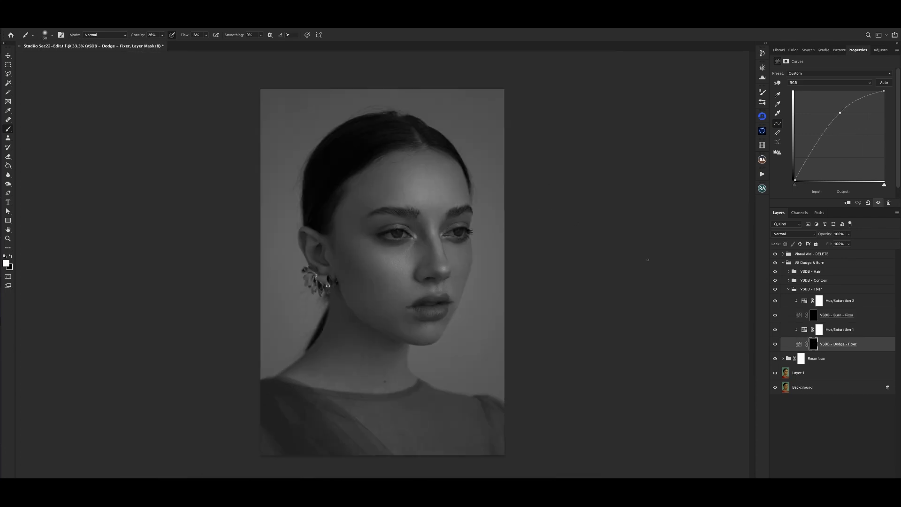
click(797, 317)
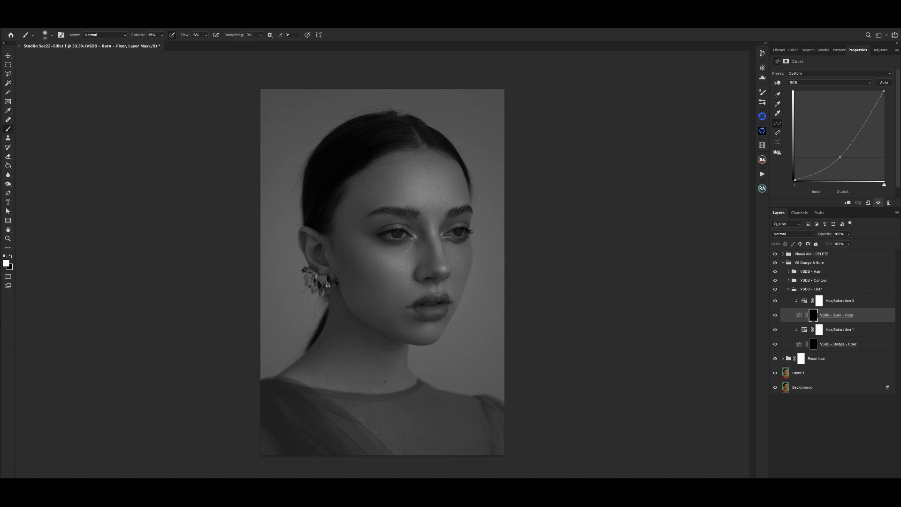
key(ctrl+minus)
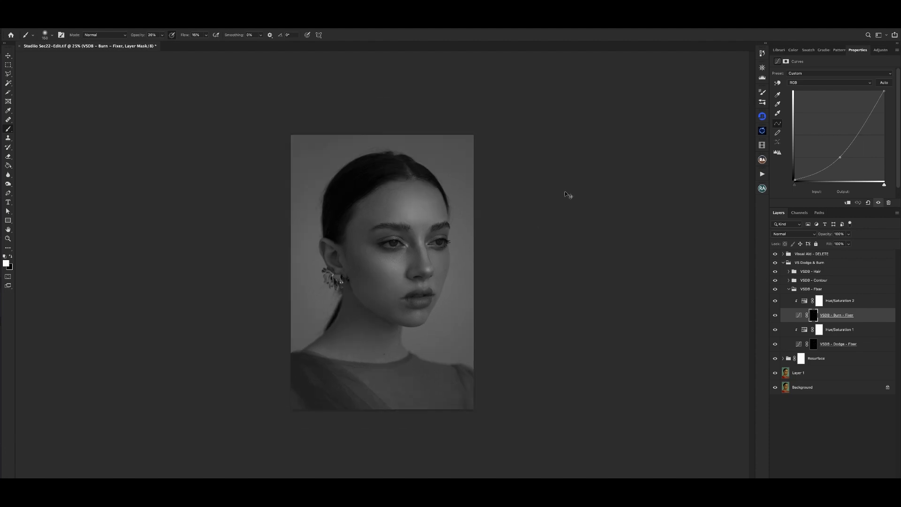
Dodge the dark areas along the far edge of the chin on the Dodge - Fixer mask, adjusting the brush size.
click(798, 345)
key(ctrl+plus)
drag(416, 234, 389, 166)
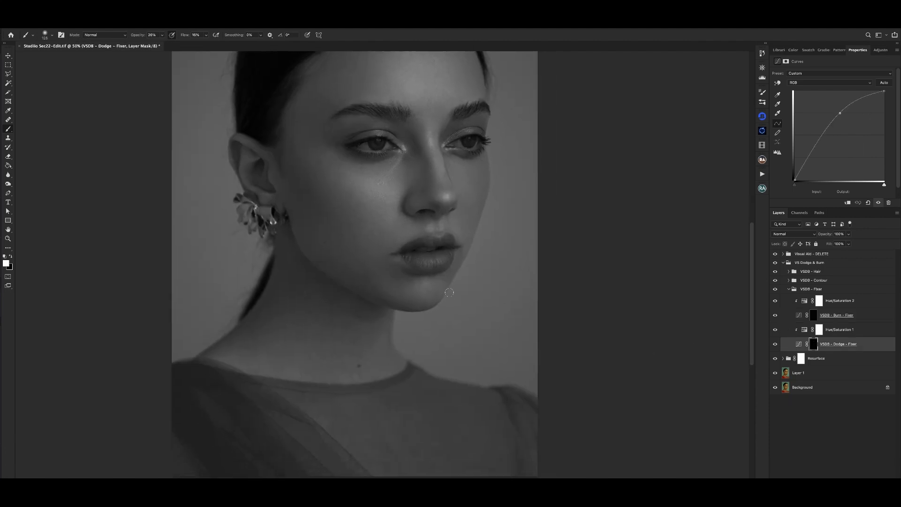
key(bracketleft)
key(bracketleft)
key(bracketleft)
key(ctrl+minus)
key(bracketright)
key(bracketright)
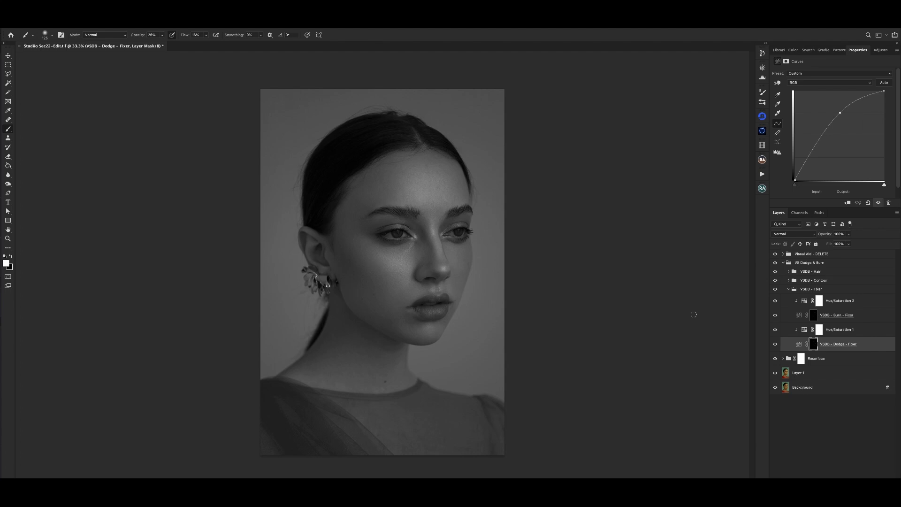
key(bracketleft)
Burn the bright areas on the lower near cheek beside the mouth on the Burn - Fixer mask with a large brush.
click(836, 315)
key(bracketright)
key(bracketright)
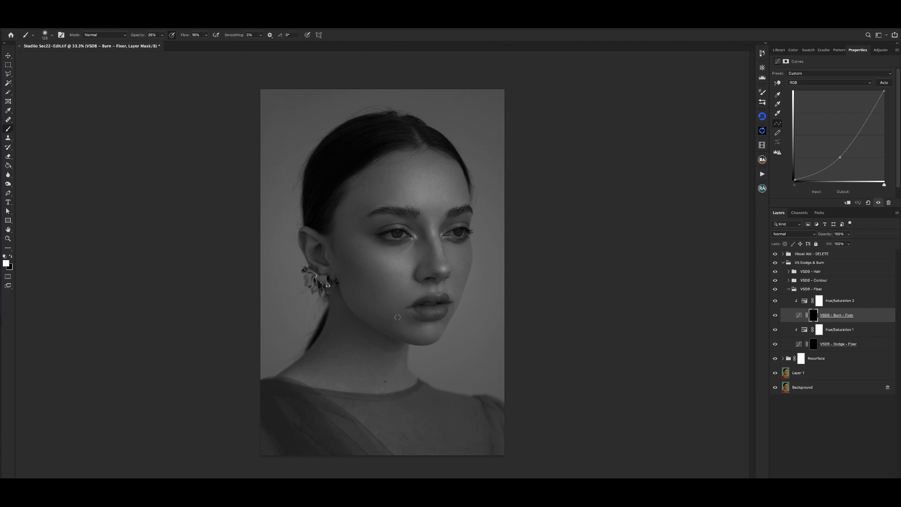
key(bracketleft)
key(bracketright)
key(bracketright)
key(bracketright)
key(bracketright)
key(super+minus)
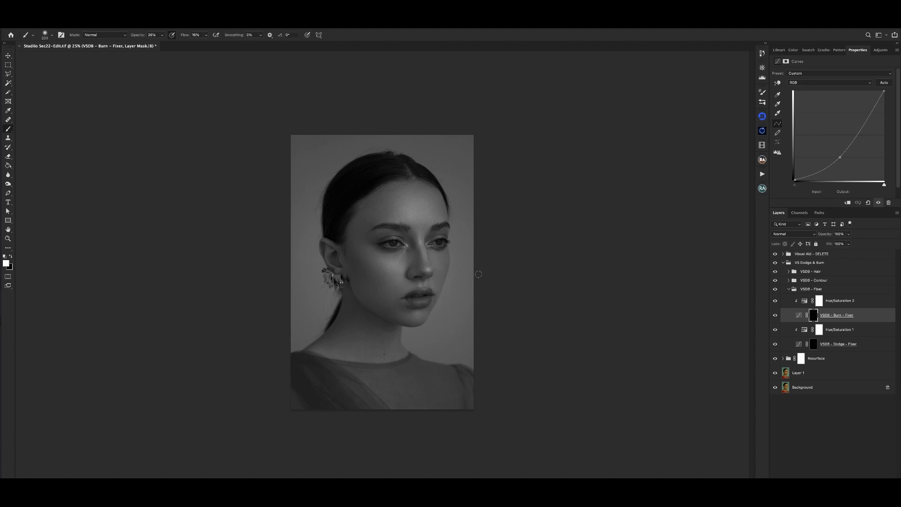
Burn the near cheek beside the nose on the Burn - Fixer mask with a reduced brush.
key(bracketright)
key(bracketleft)
key(bracketleft)
key(bracketleft)
key(bracketright)
key(bracketright)
key(ctrl+plus)
key(ctrl+plus)
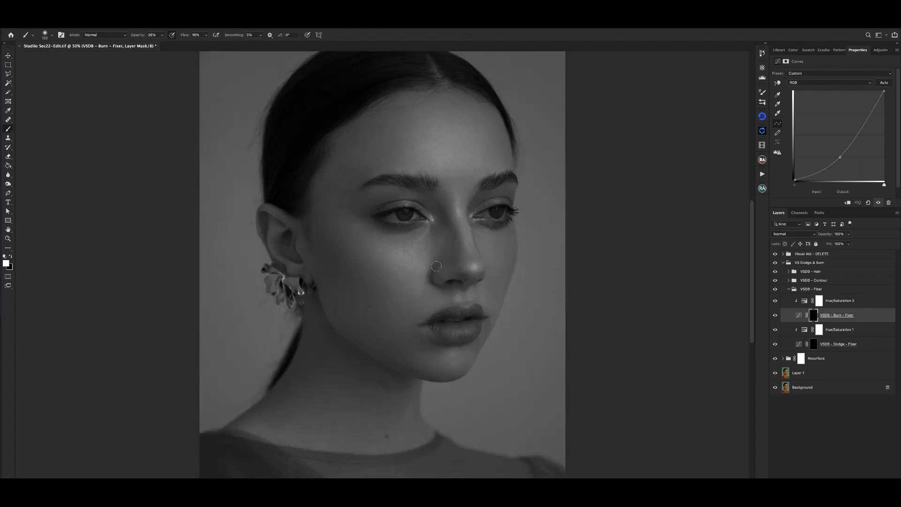
key(bracketleft)
key(ctrl+minus)
Dodge the dark patches along the near jawline on the Dodge - Fixer mask, enlarging the brush.
key(ctrl+plus)
scroll(658, 282, down, 4)
click(782, 339)
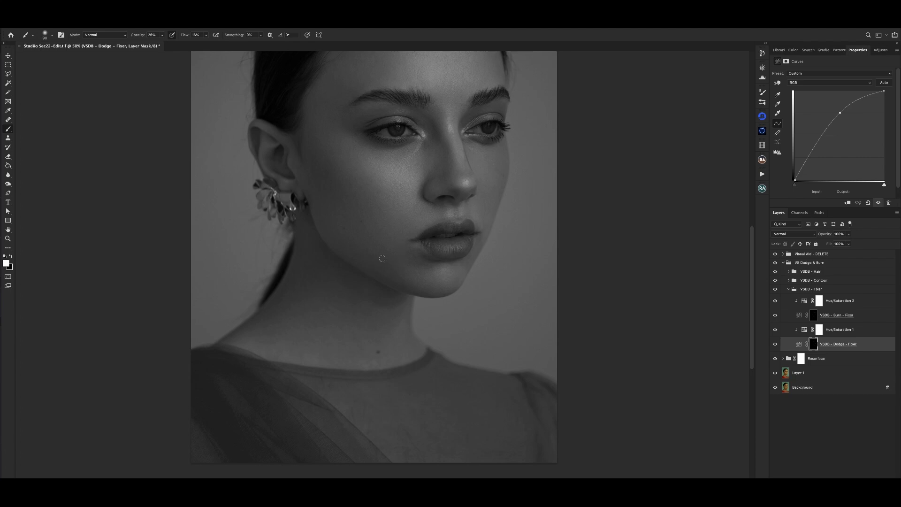
key(bracketright)
key(bracketright)
key(ctrl+minus)
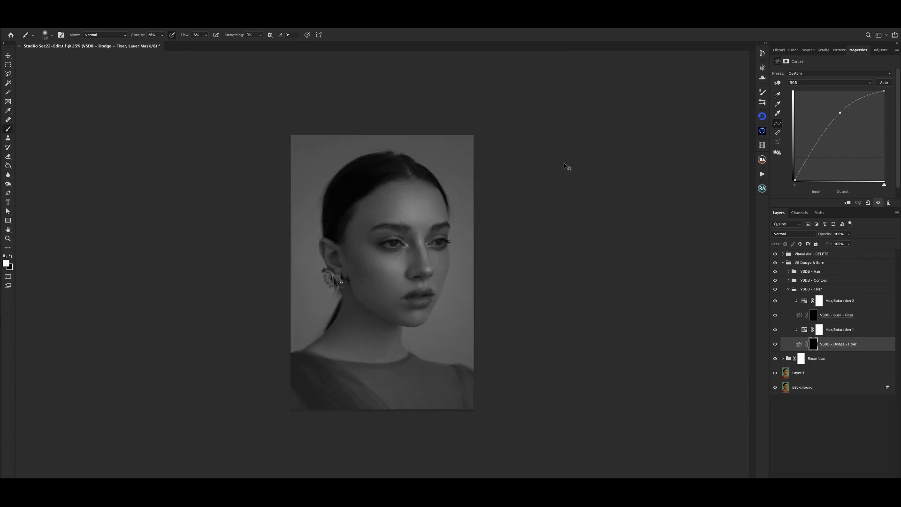
Examine the forehead, eyes and nose at several magnifications for remaining uneven tones.
key(ctrl+plus)
key(ctrl+plus)
key(ctrl+plus)
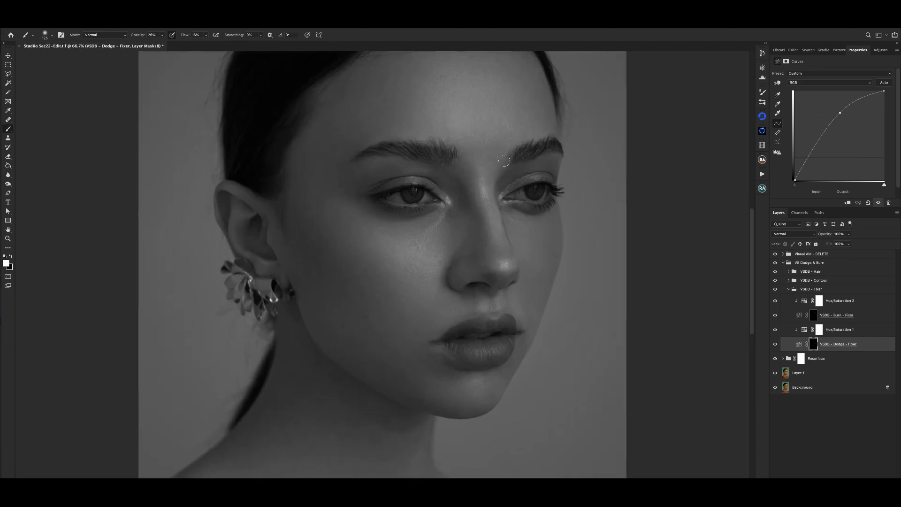
key(ctrl+plus)
key(ctrl+minus)
key(ctrl+minus)
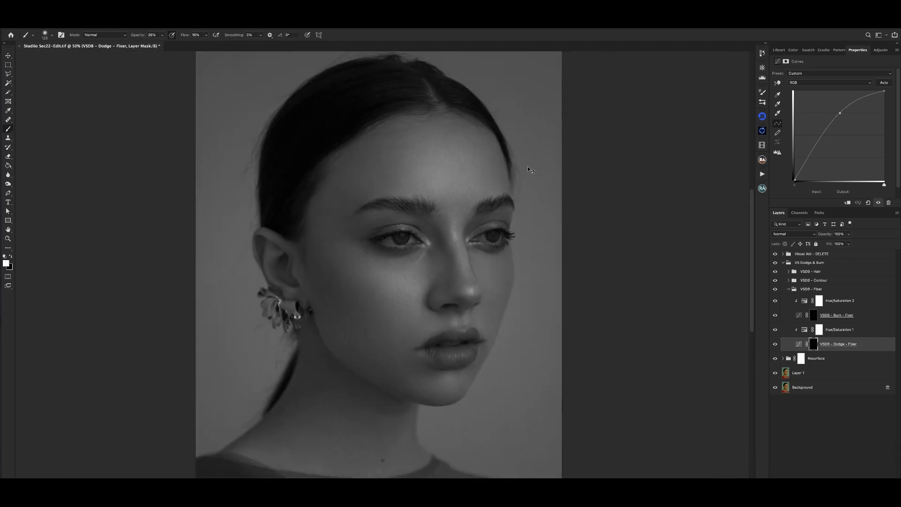
key(ctrl+minus)
key(ctrl+plus)
key(ctrl+plus)
key(ctrl+plus)
drag(470, 143, 442, 188)
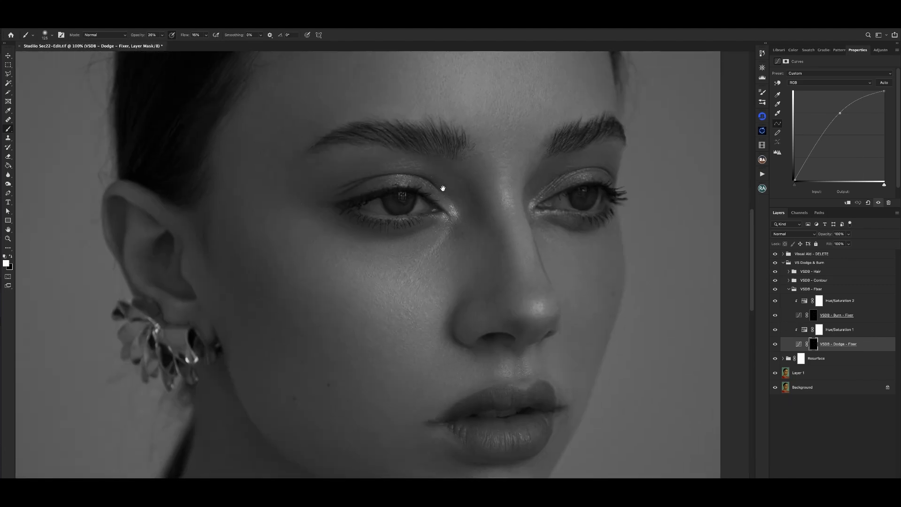
Burn the bright spots around the near eye on the Burn - Fixer mask with a smaller brush.
click(800, 317)
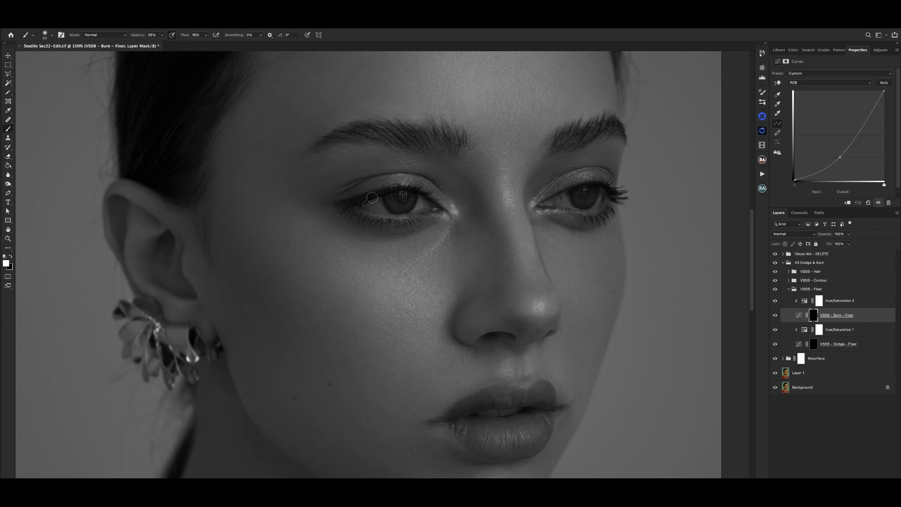
key(bracketleft)
key(bracketleft)
key(super+minus)
key(super+equal)
key(bracketright)
Dodge the dark patches around the near eye on the Dodge - Fixer mask with a small brush, comparing at two magnifications.
key(alt+bracketleft)
key(alt+bracketleft)
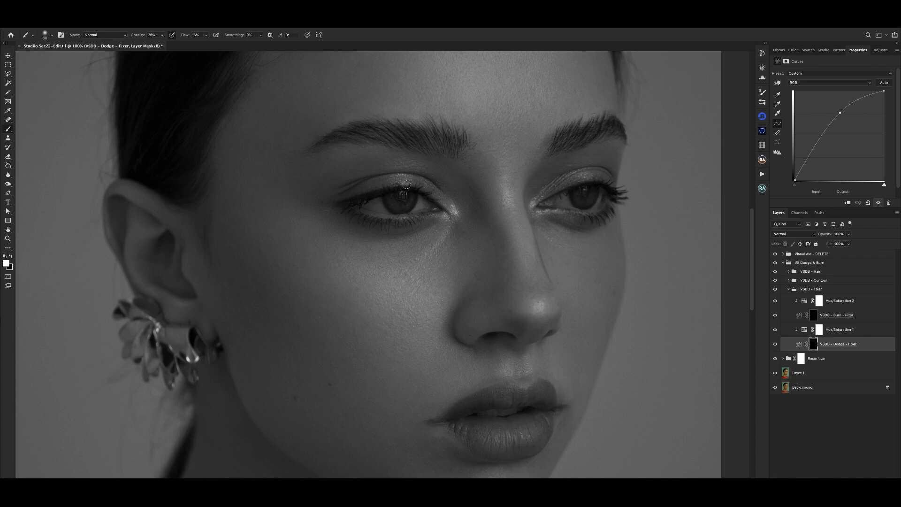
key(bracketleft)
key(bracketleft)
key(ctrl+minus)
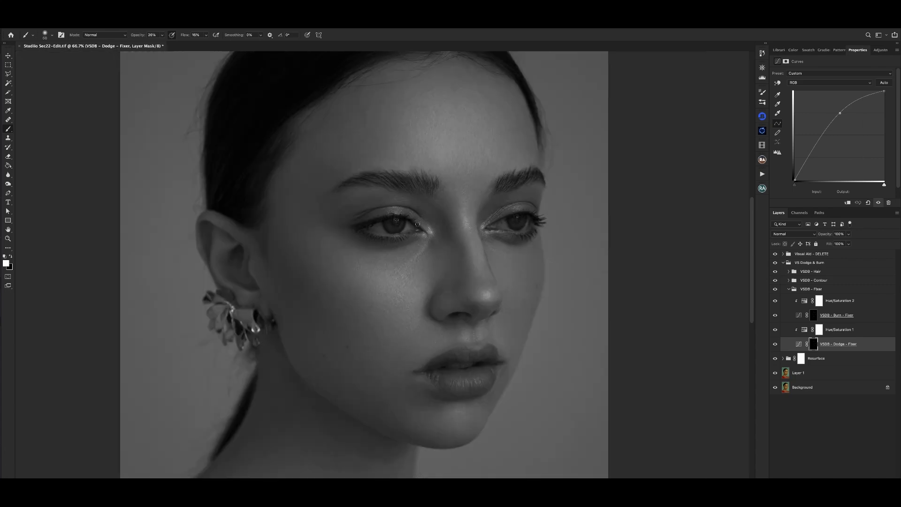
key(ctrl+plus)
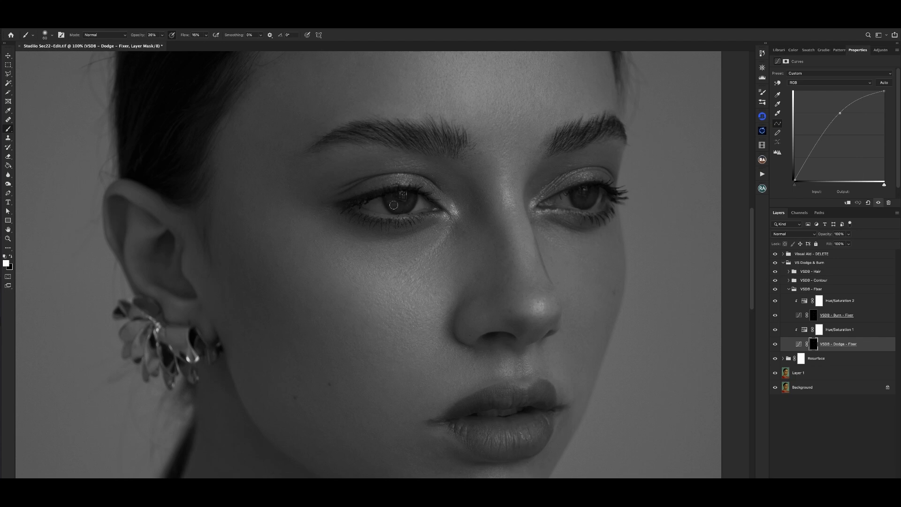
key(ctrl+minus)
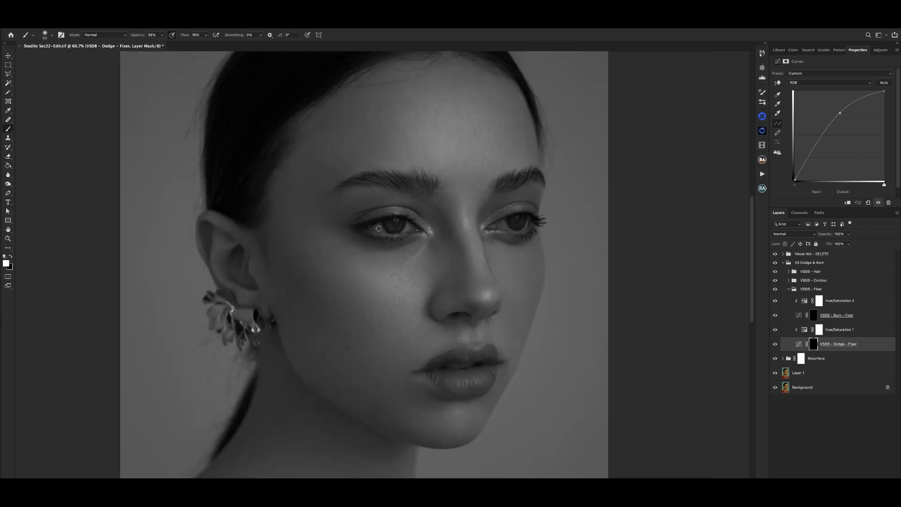
Collapse the Fixer group, expand the Contour group and target the Dodge - Contour layer mask.
key(bracketright)
key(ctrl+minus)
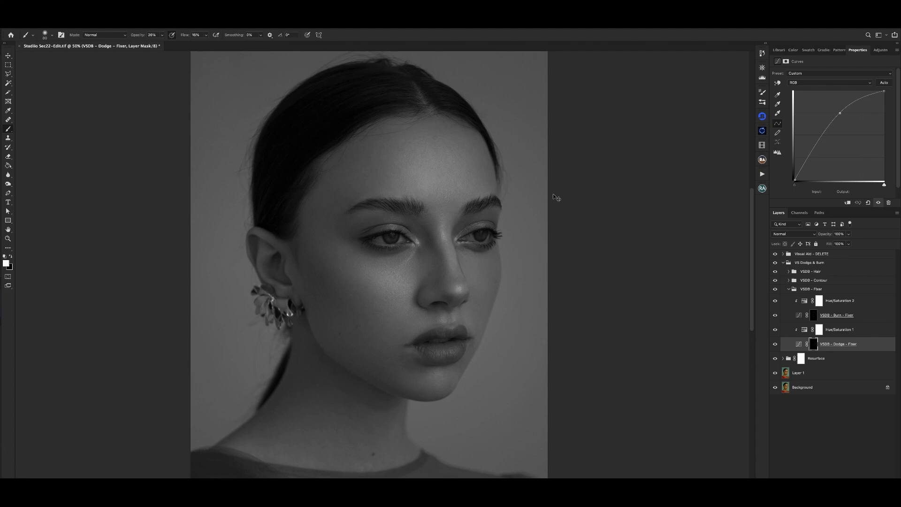
key(ctrl+minus)
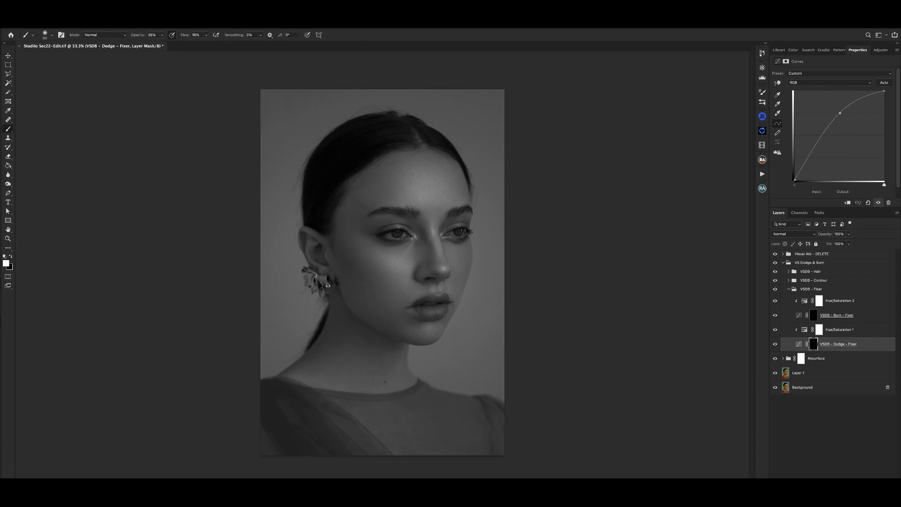
key(ctrl+minus)
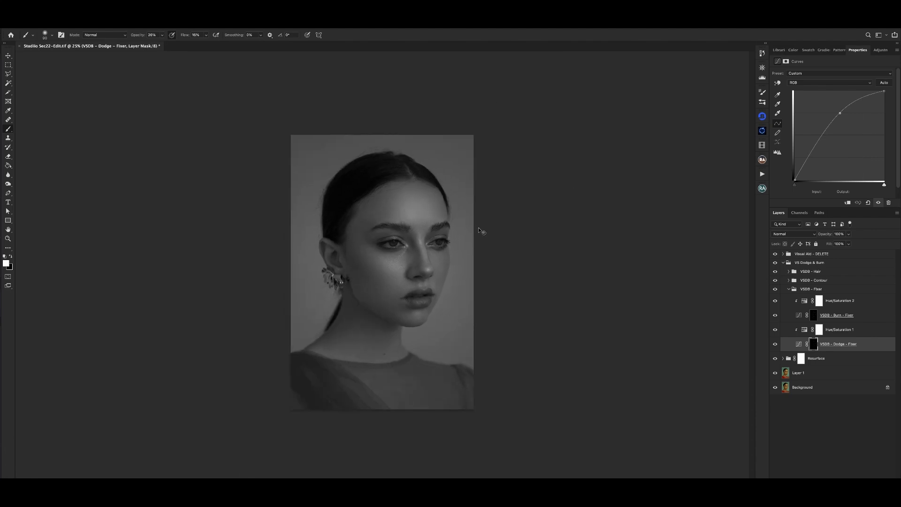
key(ctrl+plus)
key(ctrl+plus)
click(788, 289)
click(788, 281)
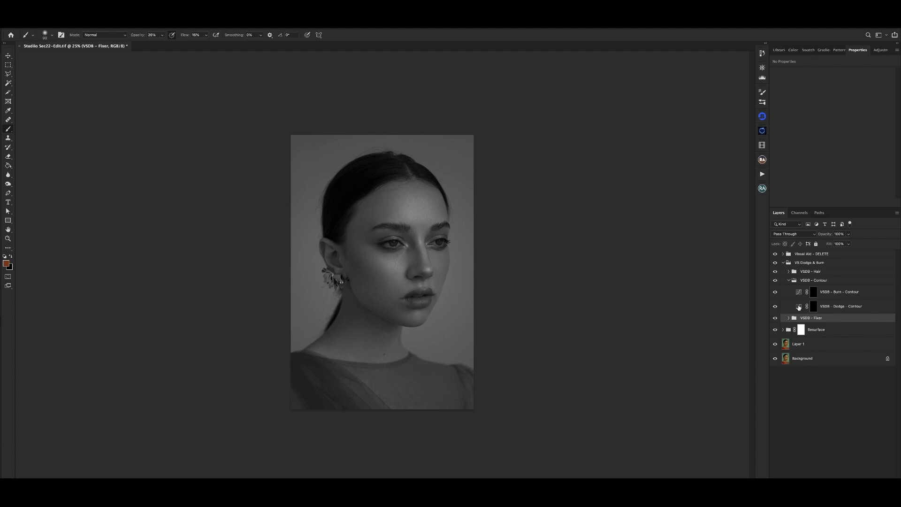
click(797, 307)
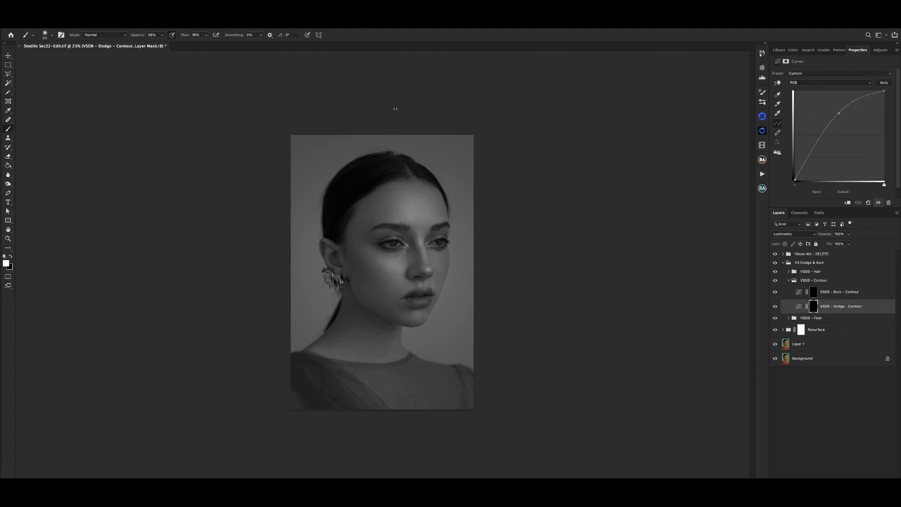
Dodge the centre of the forehead on the Dodge - Contour mask with a large soft brush.
key(super+equal)
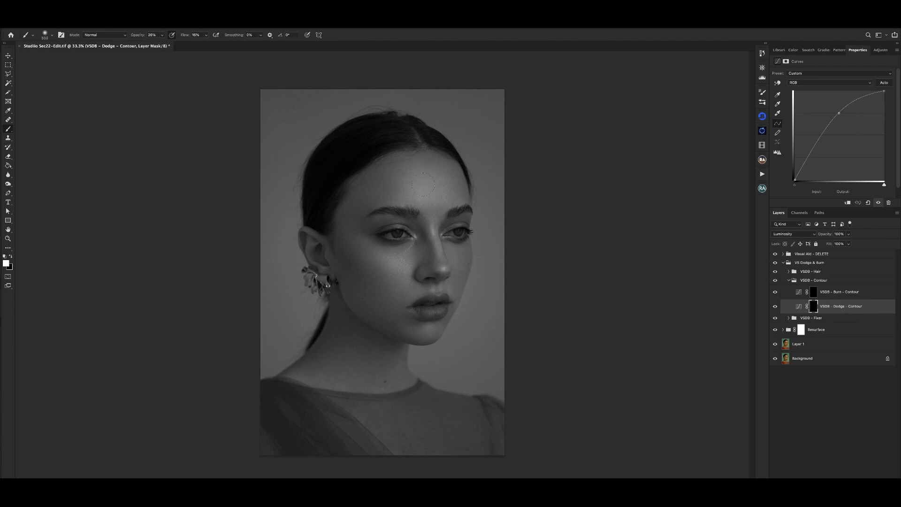
key(super+minus)
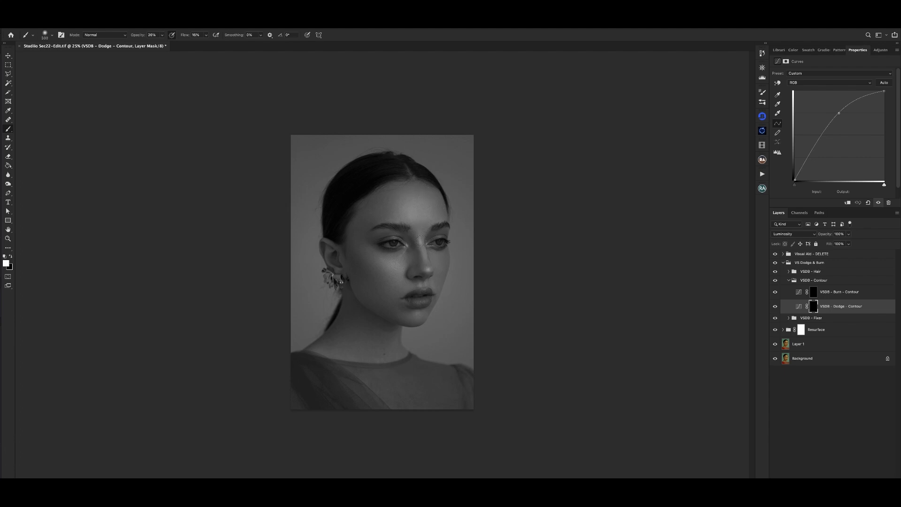
key(bracketleft)
key(bracketright)
key(bracketleft)
key(bracketleft)
Dodge the highlight above the upper lip on the Dodge - Contour mask with a much smaller brush.
scroll(424, 288, up, 3)
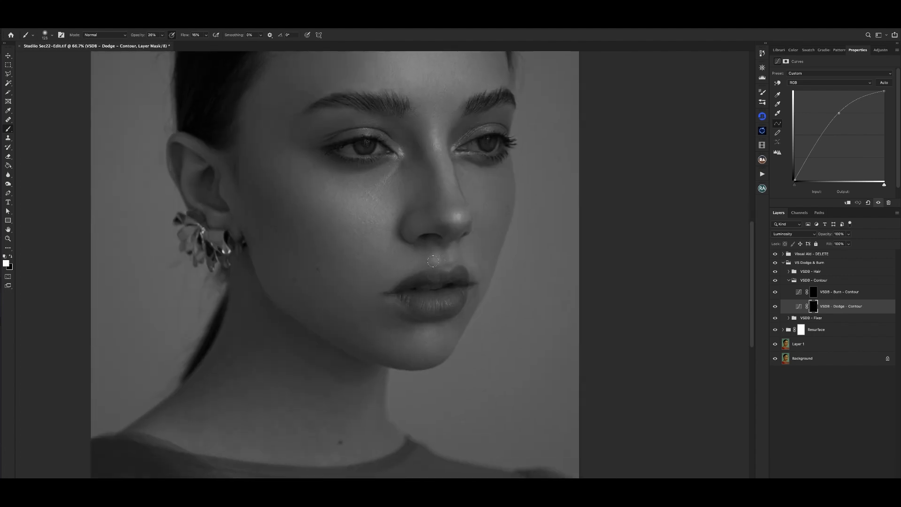
key(bracketleft)
key(bracketleft)
key(bracketleft)
key(bracketright)
key(bracketright)
key(bracketright)
key(bracketright)
Dodge the far cheek and the lower forehead on the Dodge - Contour mask.
key(ctrl+minus)
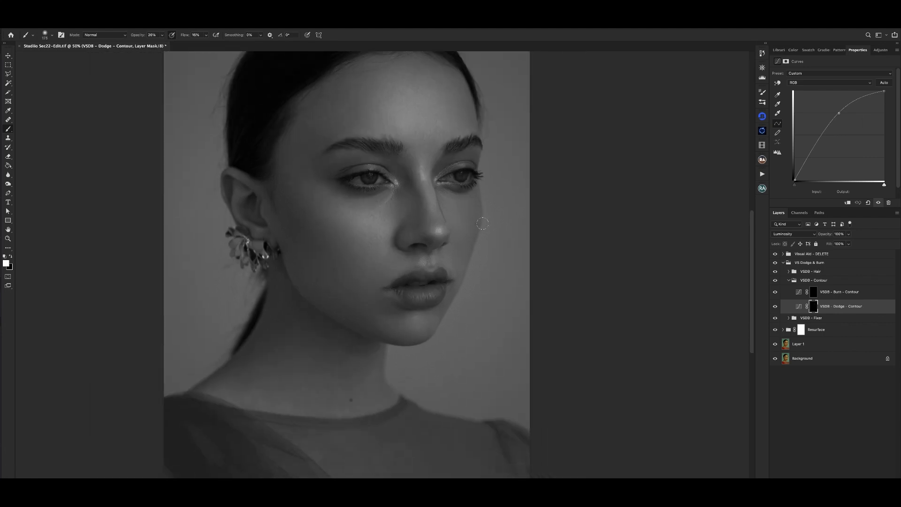
key(ctrl+minus)
key(bracketleft)
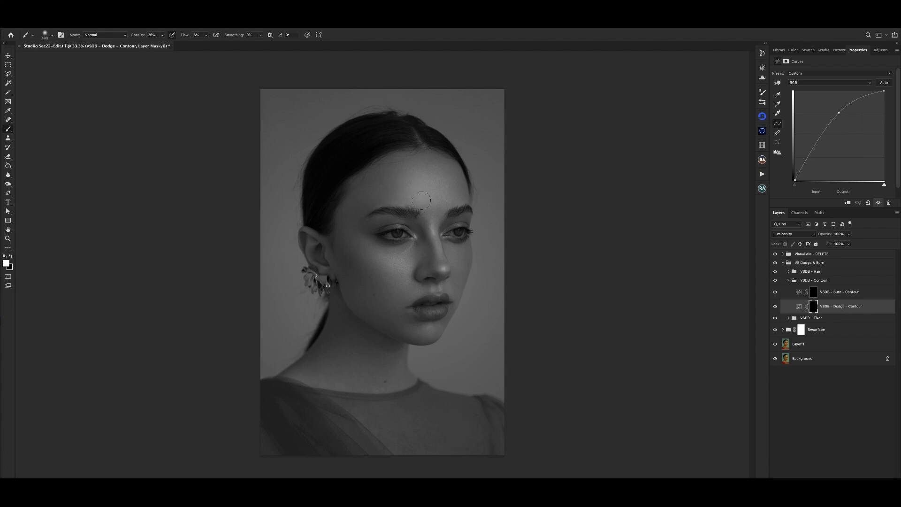
Dodge the neck and neckline area on the Dodge - Contour mask, enlarging the brush and varying its size.
key(ctrl+minus)
key(bracketright)
key(bracketright)
key(bracketright)
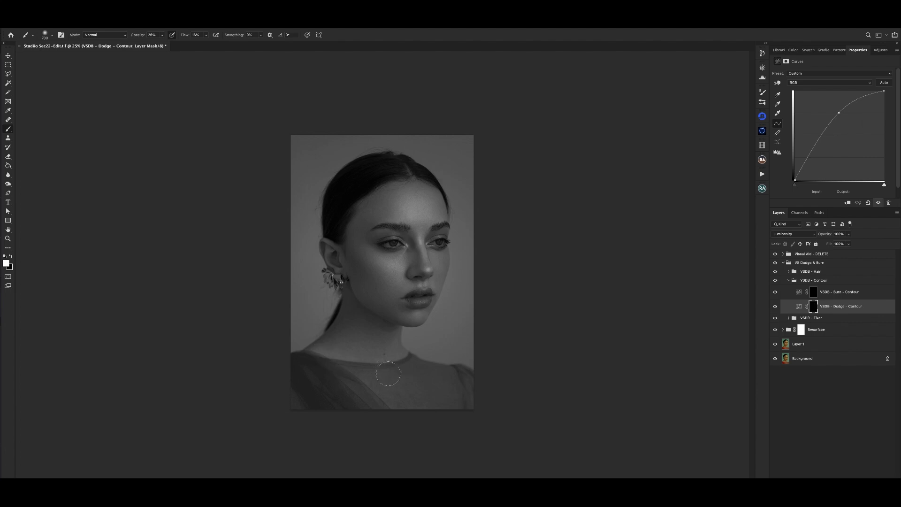
key(bracketleft)
key(bracketleft)
key(bracketleft)
key(bracketleft)
key(bracketright)
key(bracketright)
key(bracketright)
key(bracketright)
key(bracketright)
key(bracketright)
key(bracketright)
key(bracketright)
Switch to the Burn - Contour mask and burn the shadow beside the nose bridge with a small brush.
key(alt+bracketright)
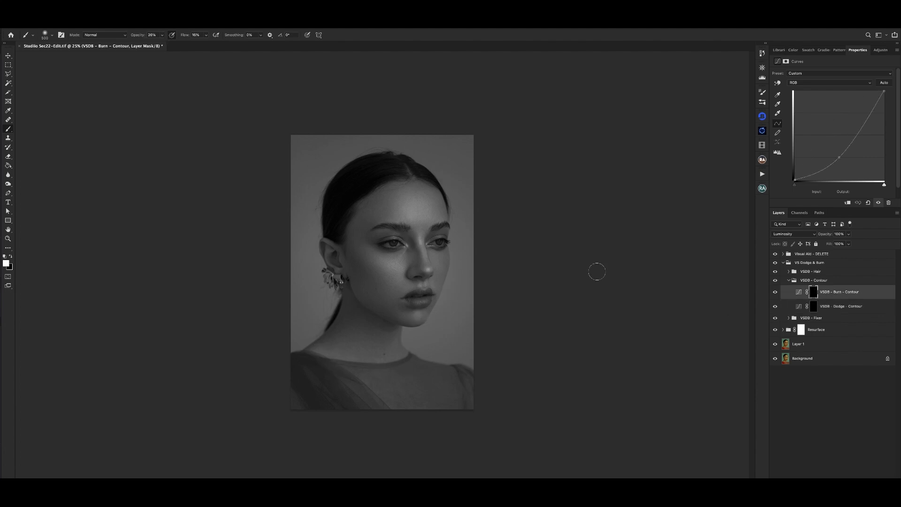
key(bracketleft)
key(bracketleft)
key(bracketright)
key(bracketright)
key(bracketright)
key(ctrl+plus)
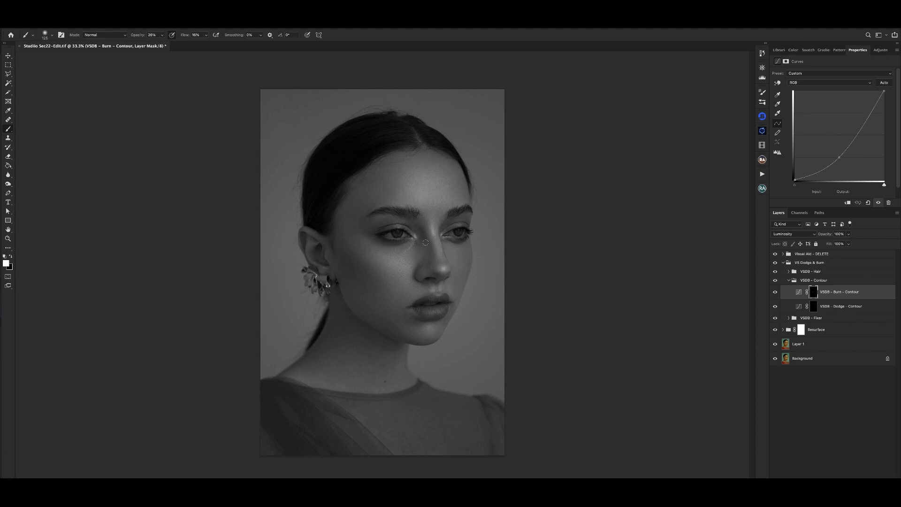
Burn the contour along the far cheek and jaw on the Burn - Contour mask, varying the brush size.
key(bracketright)
key(bracketright)
key(bracketright)
key(ctrl+minus)
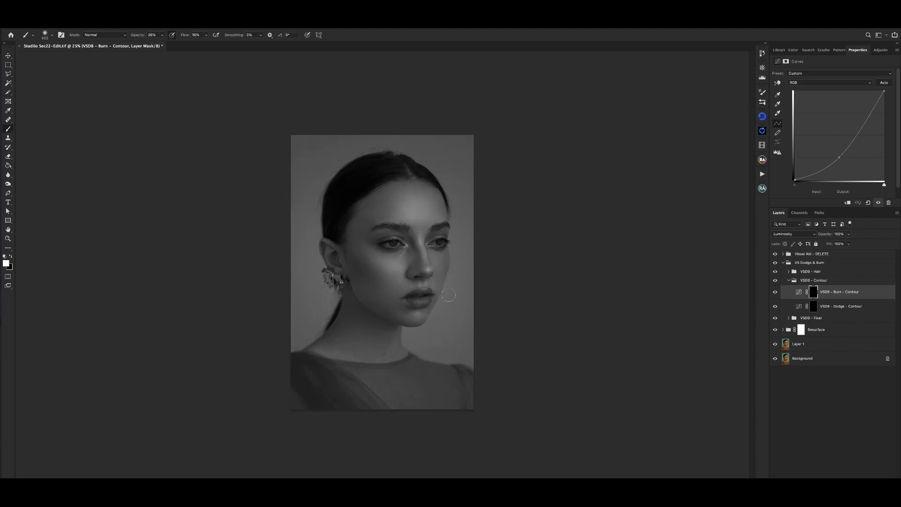
key(bracketleft)
key(bracketleft)
key(bracketright)
key(bracketright)
key(bracketleft)
key(bracketright)
key(bracketleft)
key(bracketleft)
key(bracketleft)
key(bracketleft)
key(bracketleft)
key(bracketleft)
Burn the hollow of the near cheek on the Burn - Contour mask with a smaller brush, comparing several magnifications.
key(super+minus)
key(super+minus)
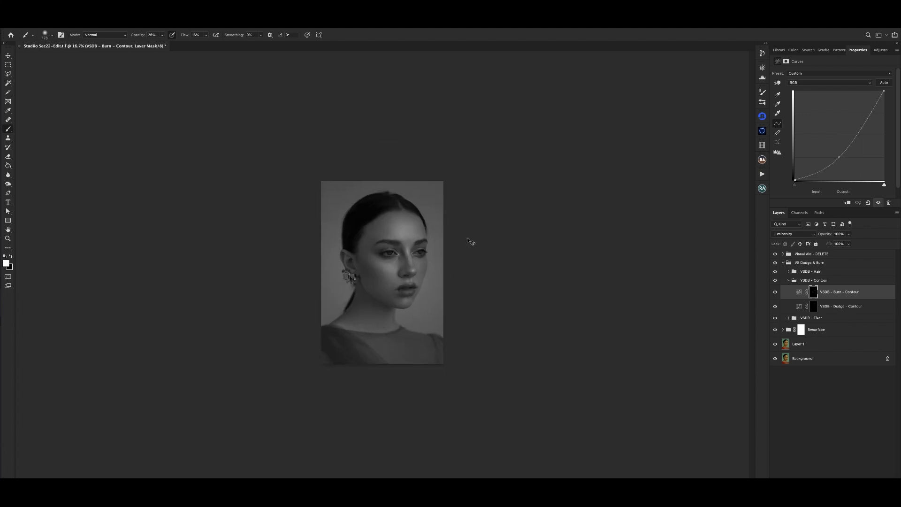
key(super+plus)
key(bracketleft)
key(bracketleft)
key(bracketleft)
key(super+minus)
key(super+plus)
key(super+plus)
key(super+plus)
key(bracketleft)
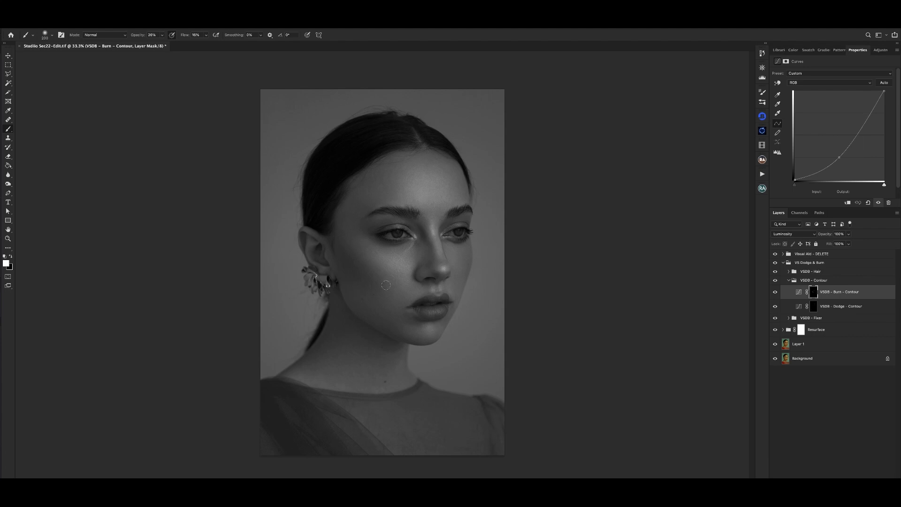
Burn along the near jawline below the ear on the Burn - Contour mask, varying the brush size.
key(super+minus)
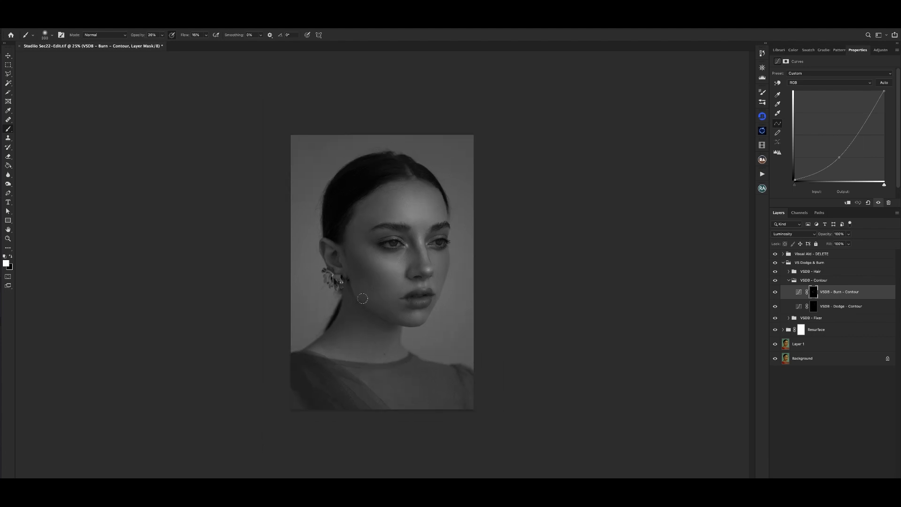
key(bracketright)
key(bracketright)
key(bracketright)
key(bracketright)
key(bracketleft)
key(bracketleft)
key(bracketleft)
key(bracketleft)
key(bracketright)
key(bracketright)
key(bracketright)
key(bracketright)
key(bracketright)
Switch to the Dodge - Contour mask and dodge the upper forehead and the area around the far eye.
key(alt+bracketleft)
key(ctrl+plus)
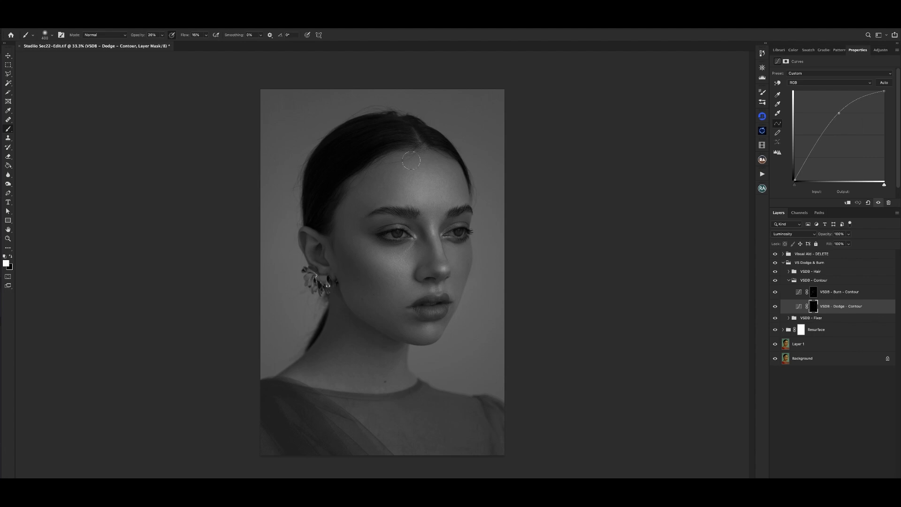
key(ctrl+minus)
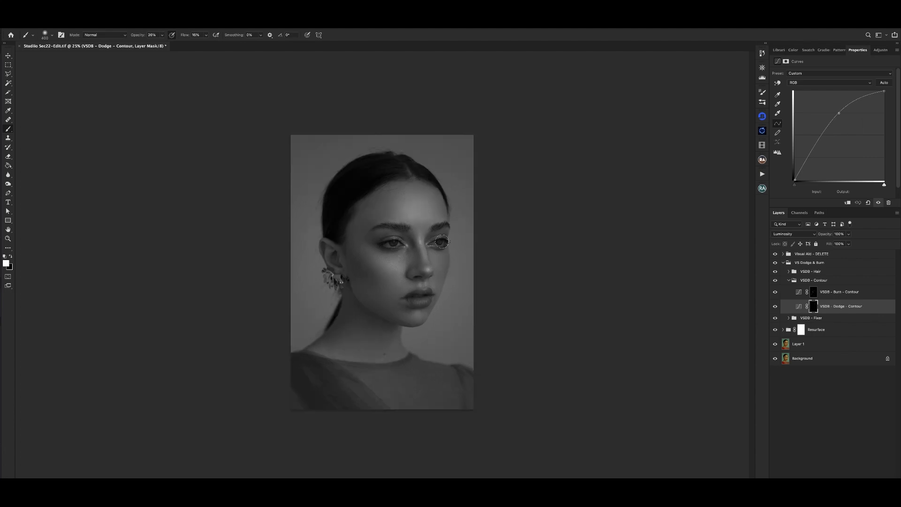
key(bracketleft)
key(bracketleft)
Dodge the far cheek below the eye on the Dodge - Contour mask with a slightly larger brush.
key(ctrl+minus)
key(ctrl+plus)
key(ctrl+plus)
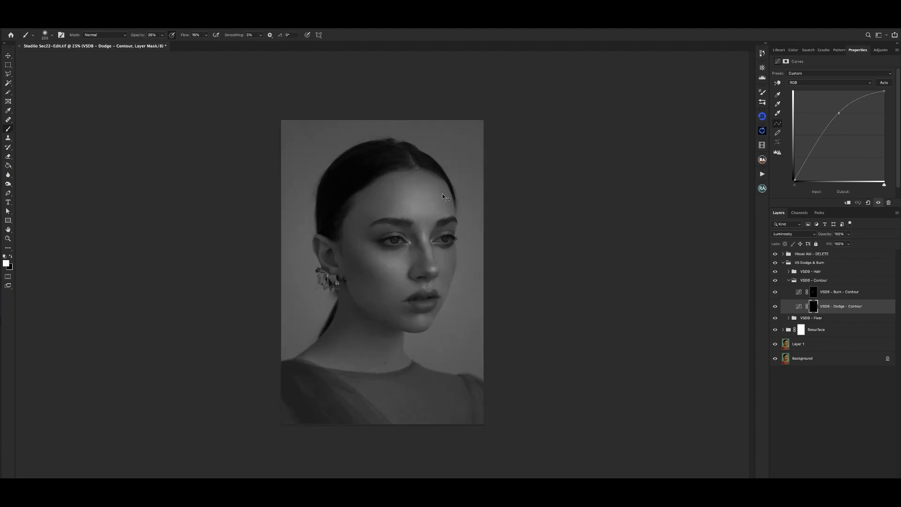
key(ctrl+plus)
key(ctrl+plus)
key(bracketright)
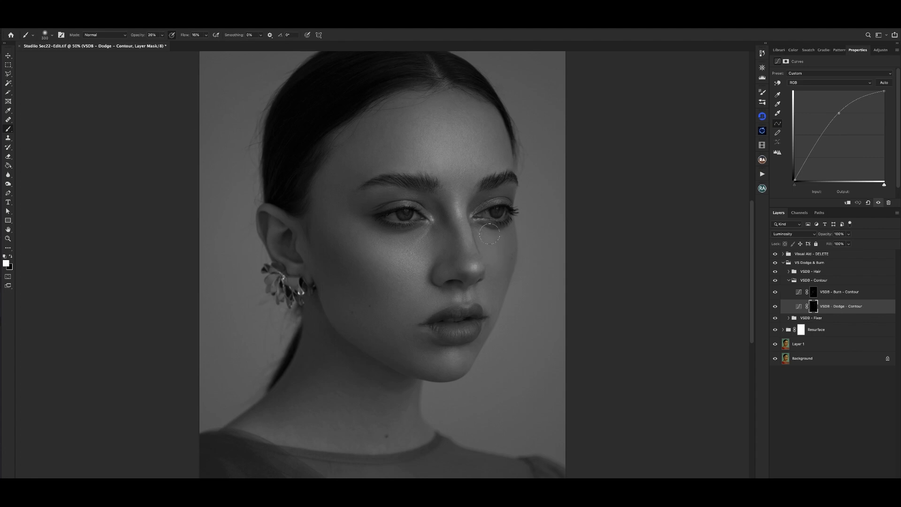
key(ctrl+minus)
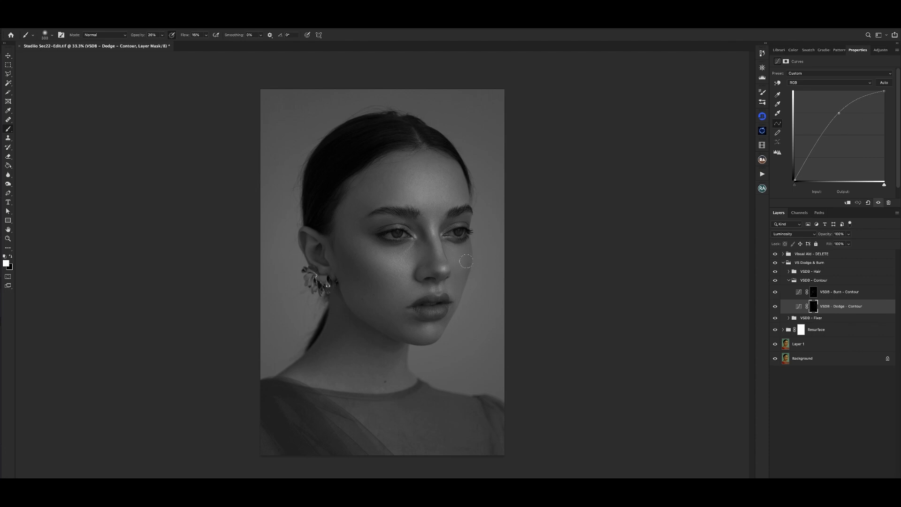
Dodge the near upper eyelid on the Dodge - Contour mask with a progressively smaller brush.
key(ctrl+minus)
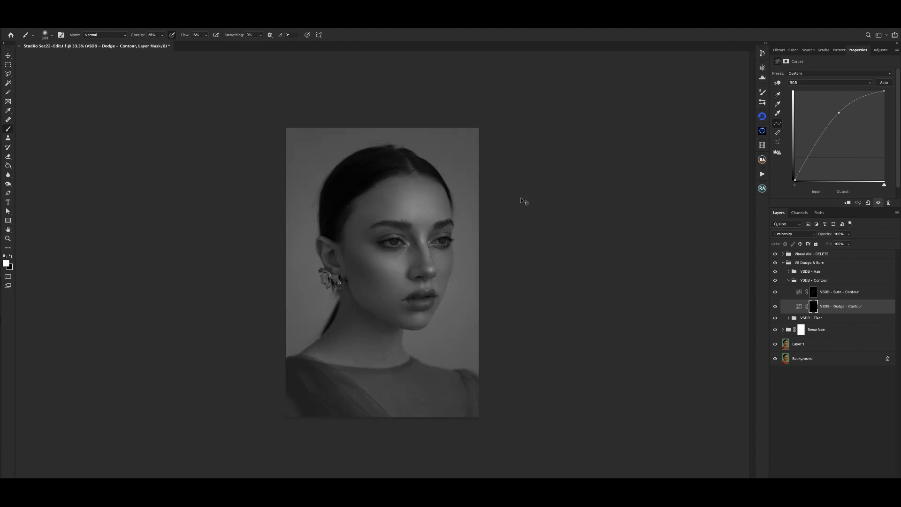
key(ctrl+plus)
key(ctrl+plus)
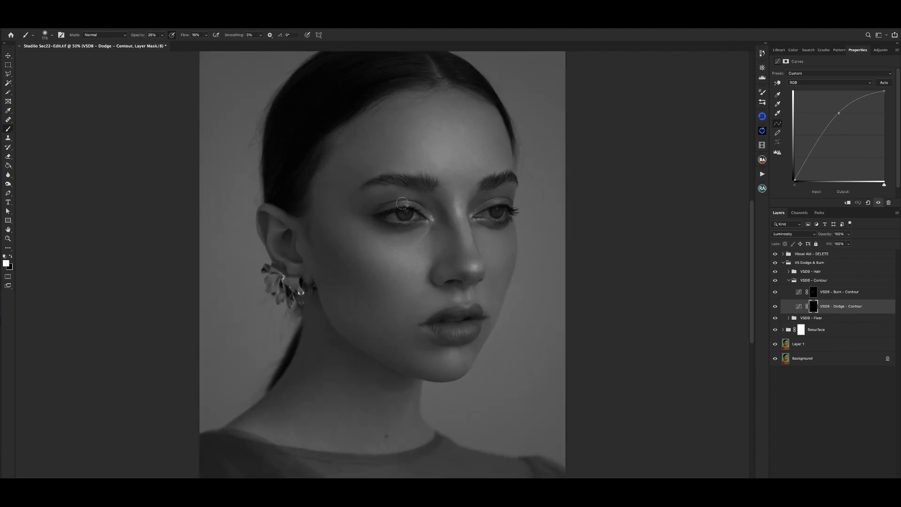
key(bracketleft)
key(bracketleft)
key(bracketleft)
key(bracketleft)
Dodge the near cheek beside the earring on the Dodge - Contour mask, varying the brush size.
key(ctrl+minus)
key(ctrl+minus)
key(ctrl+minus)
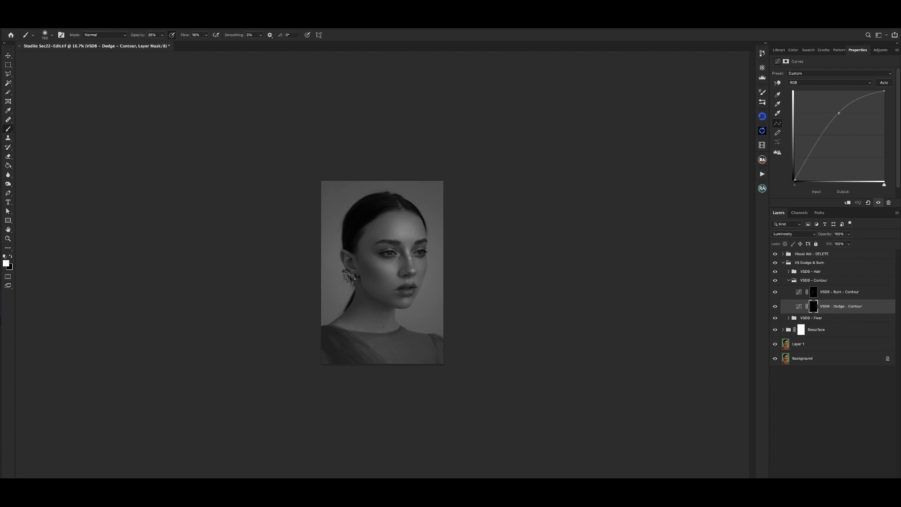
key(bracketright)
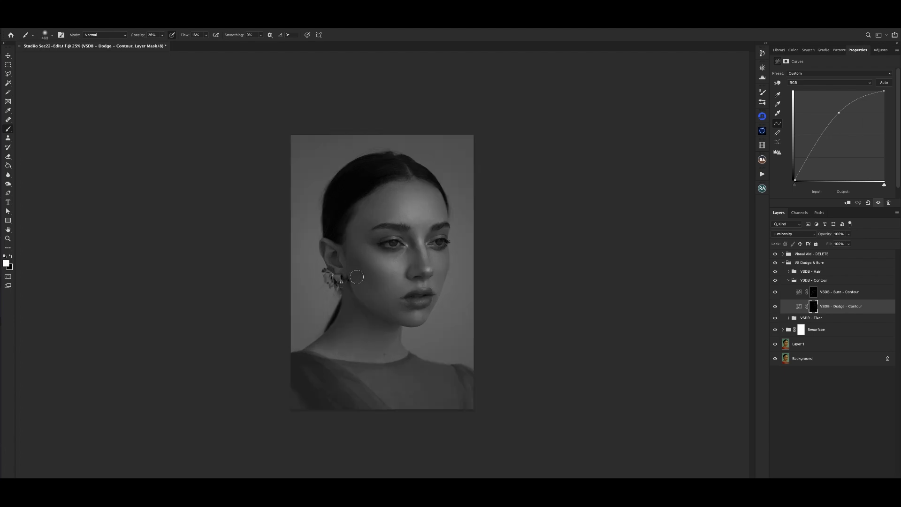
key(ctrl+plus)
key(bracketright)
key(bracketleft)
key(bracketleft)
key(bracketleft)
key(bracketleft)
key(bracketleft)
key(bracketleft)
key(bracketright)
Examine the overall contouring of the face at several magnifications.
key(ctrl+minus)
key(ctrl+minus)
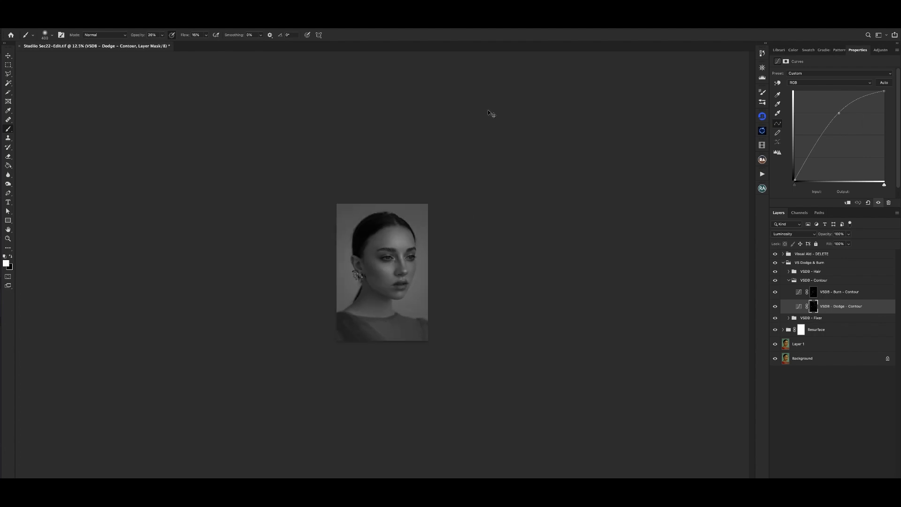
key(ctrl+plus)
key(ctrl+plus)
key(ctrl+plus)
key(ctrl+plus)
key(ctrl+minus)
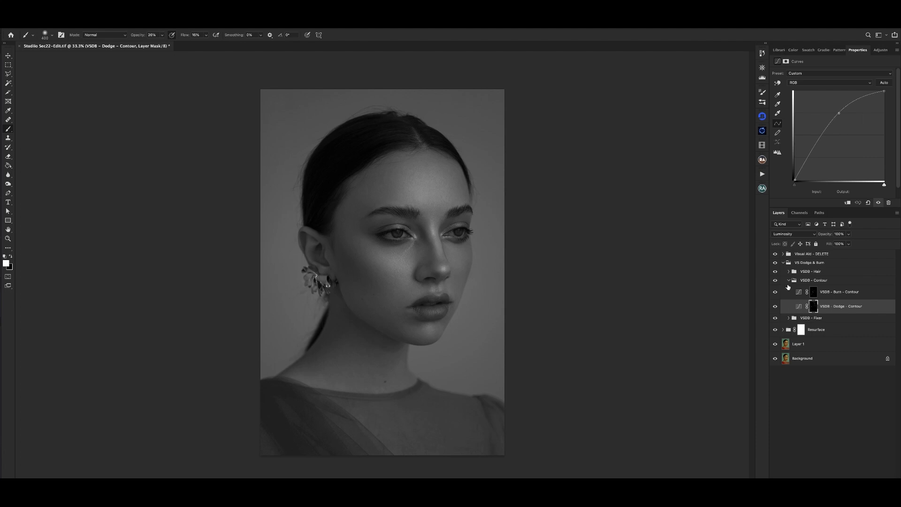
Collapse the Dodge & Burn group and delete the Visual Aid - DELETE group.
click(783, 262)
click(795, 255)
key(Delete)
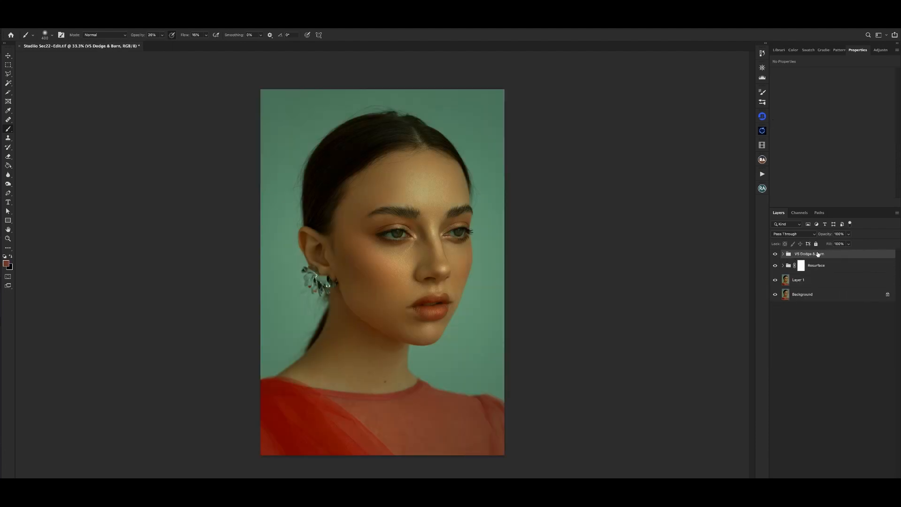
Compare the whole portrait with the Dodge & Burn group hidden and shown.
click(776, 254)
click(775, 254)
click(775, 254)
click(775, 254)
Inspect the lips and chin at 200% with the Dodge & Burn group hidden and shown.
key(ctrl+plus)
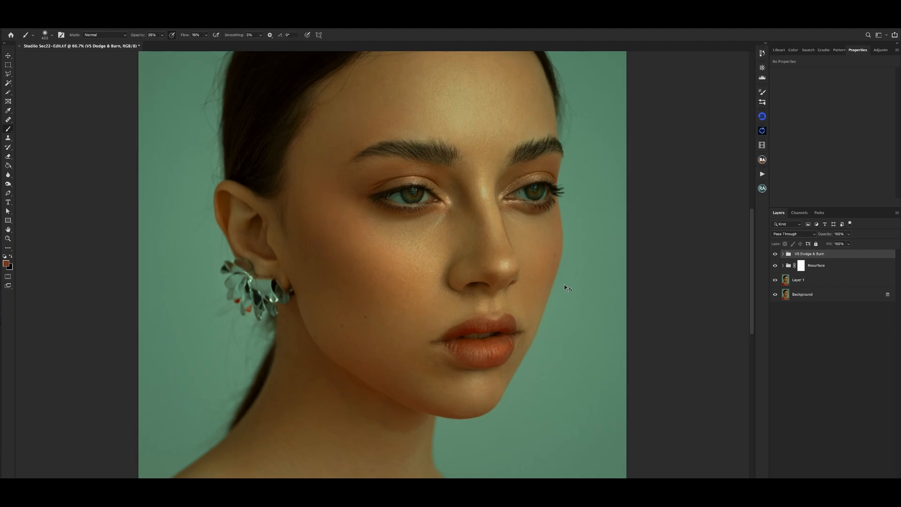
key(ctrl+plus)
key(ctrl+plus)
drag(586, 332, 404, 144)
drag(498, 225, 457, 203)
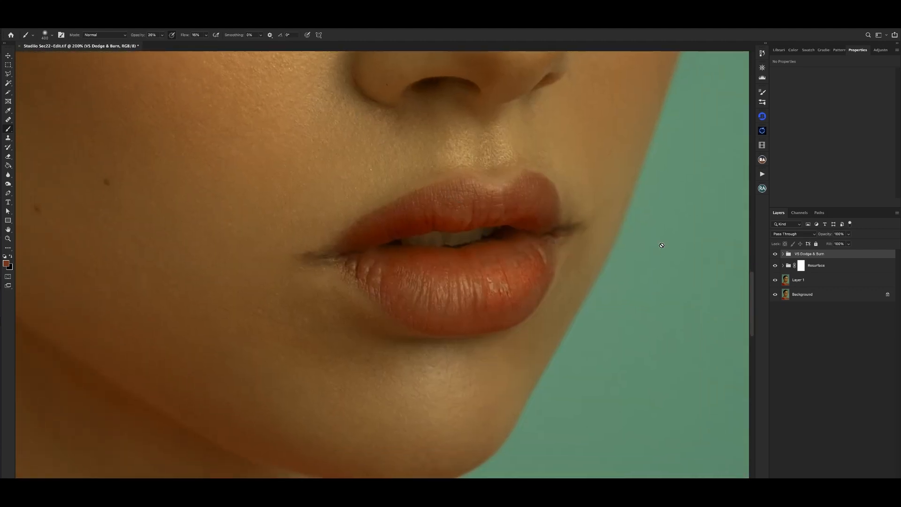
click(776, 254)
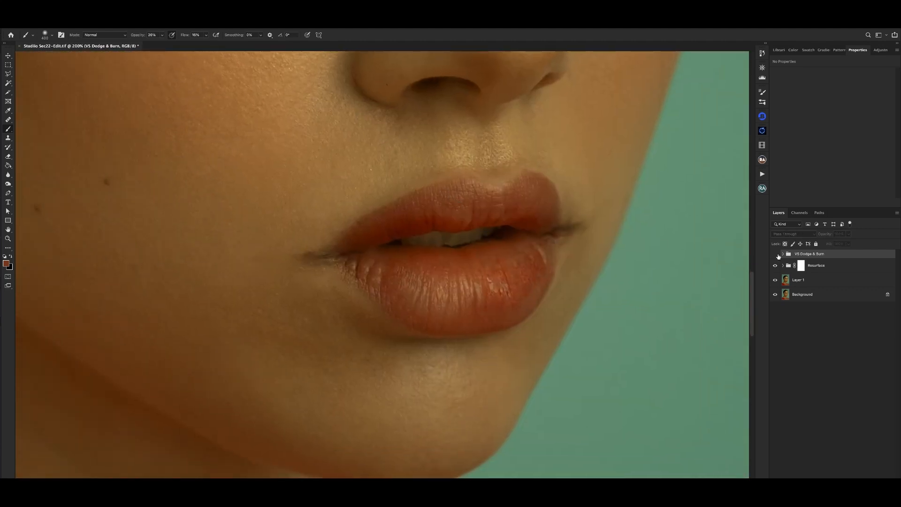
click(777, 254)
click(775, 254)
click(775, 254)
Review the retouched colour portrait as a whole and at closer magnification.
key(ctrl+0)
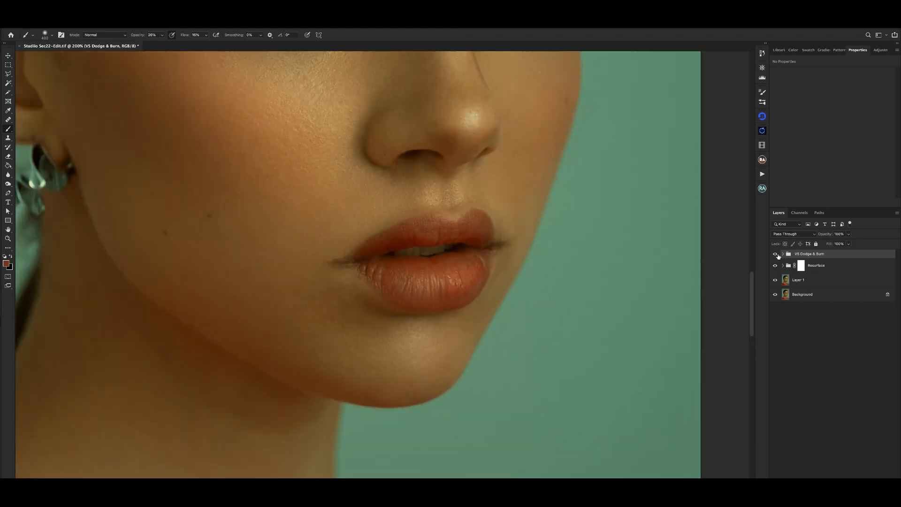
key(ctrl+minus)
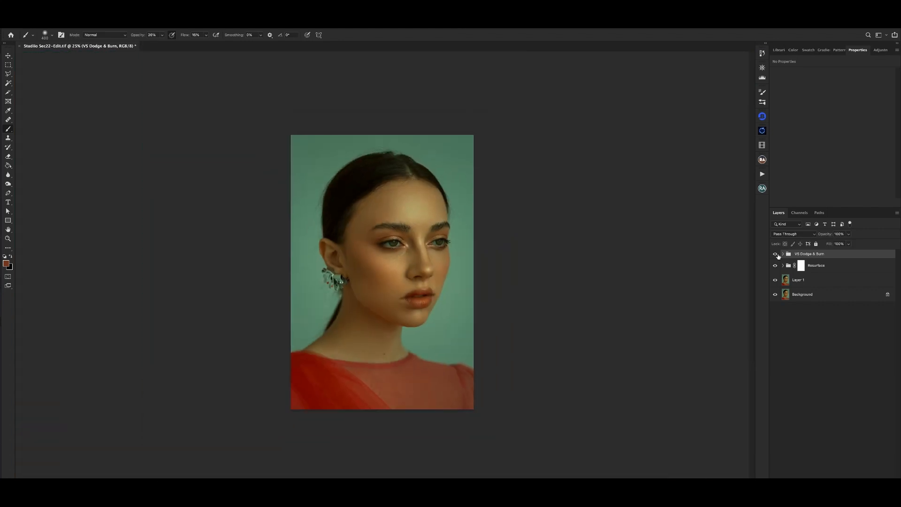
key(ctrl+plus)
key(ctrl+plus)
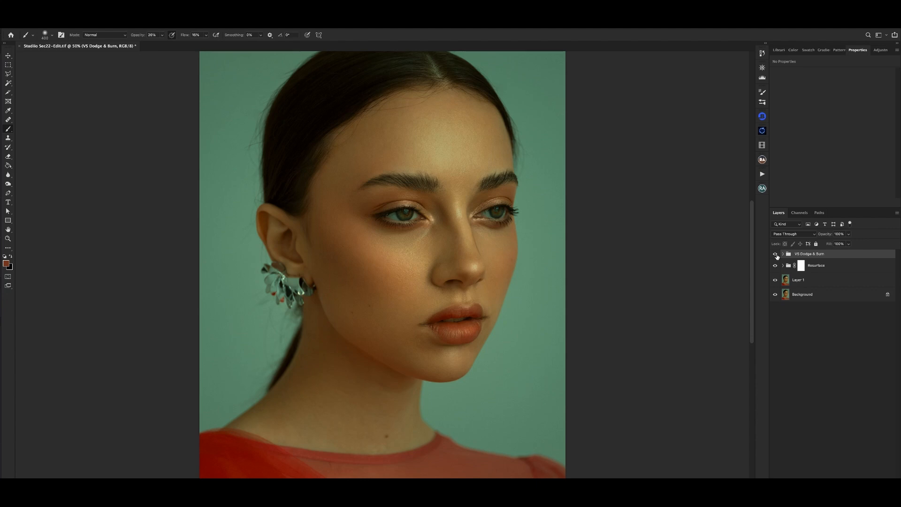
key(ctrl+minus)
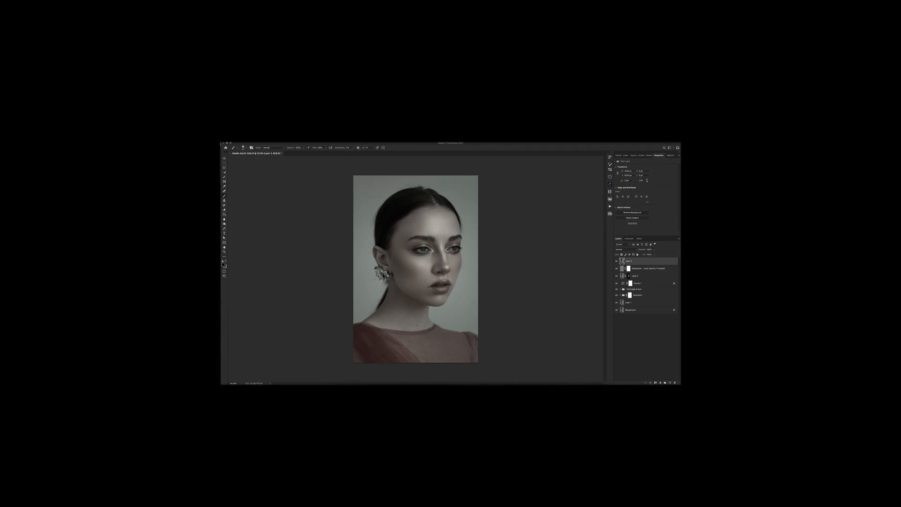
Open the Gaussian Blur filter for the top layer of the colour-graded portrait.
click(303, 139)
mouse_move(307, 175)
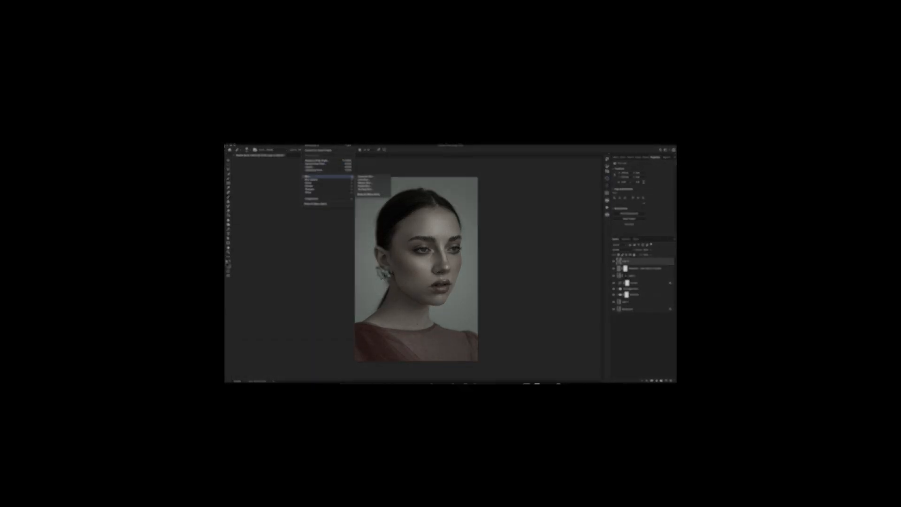
click(365, 177)
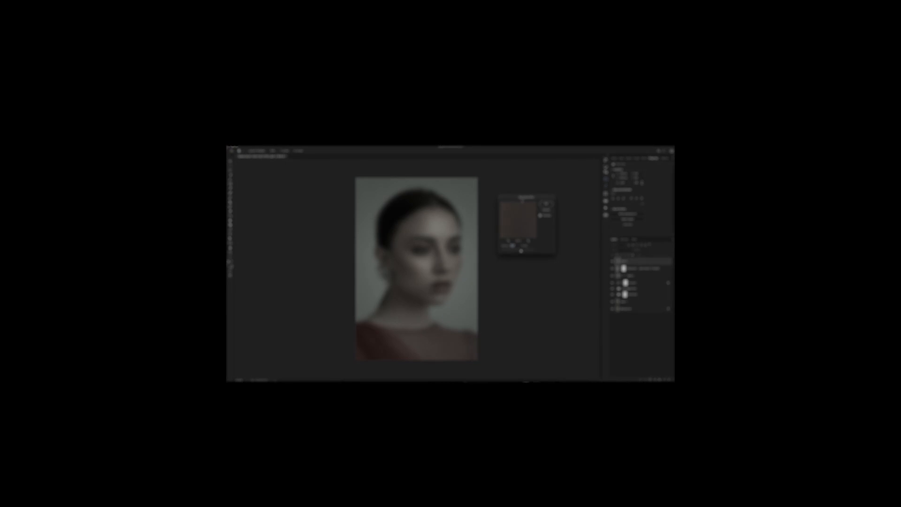